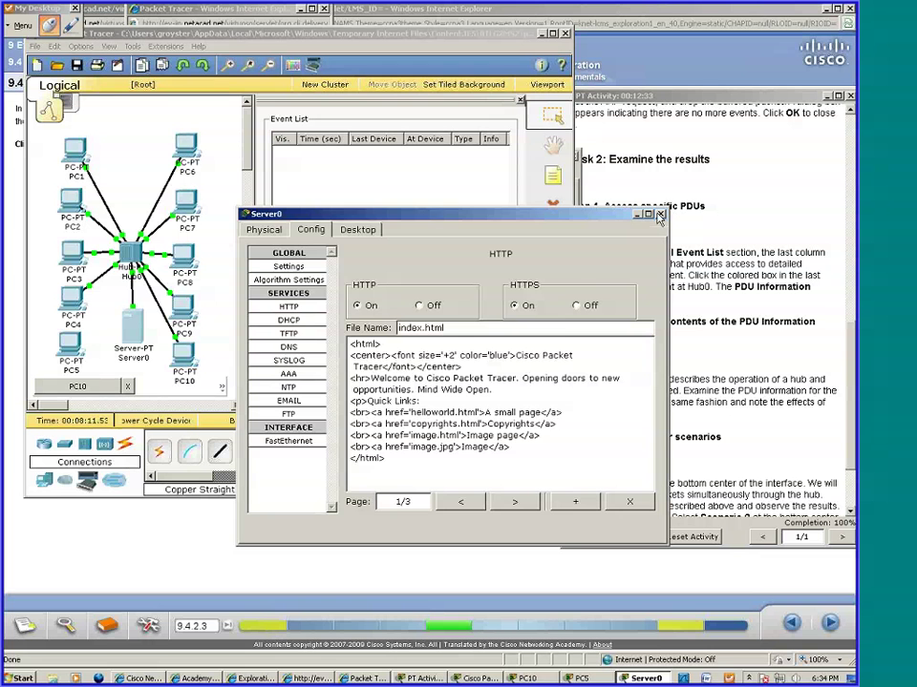
- Close Server0's HTTP settings and switch the simulation to Realtime mode
{"action": "left_click", "coordinate": [659, 218]}
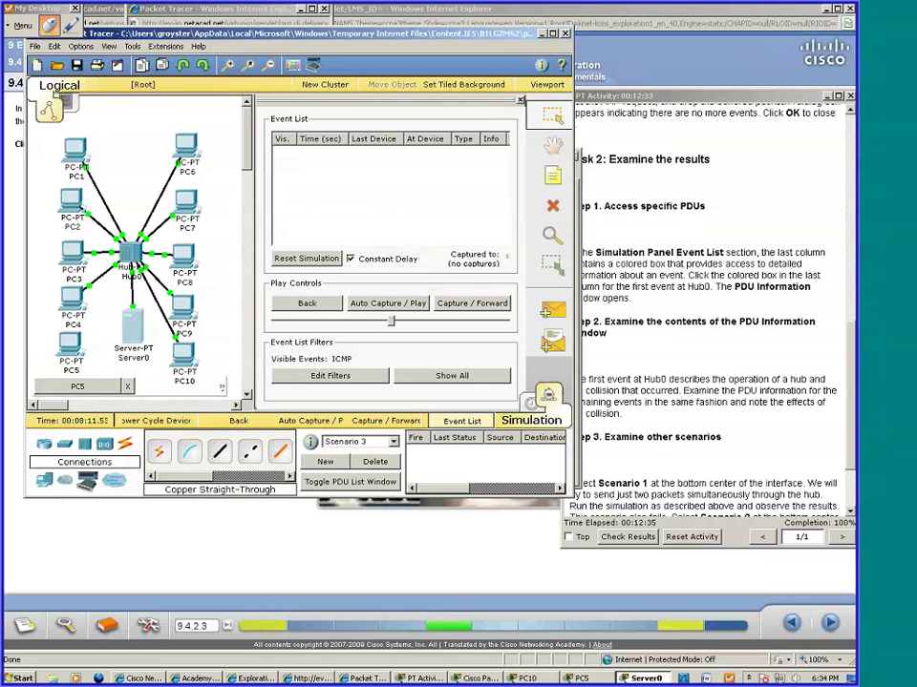
{"action": "left_click", "coordinate": [185, 355]}
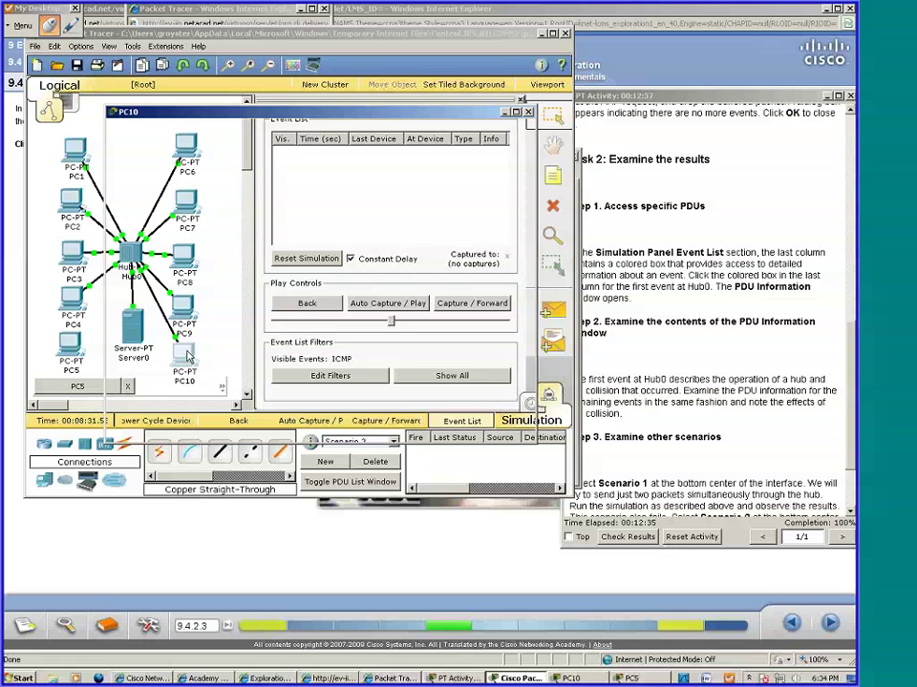
{"action": "left_click", "coordinate": [495, 106]}
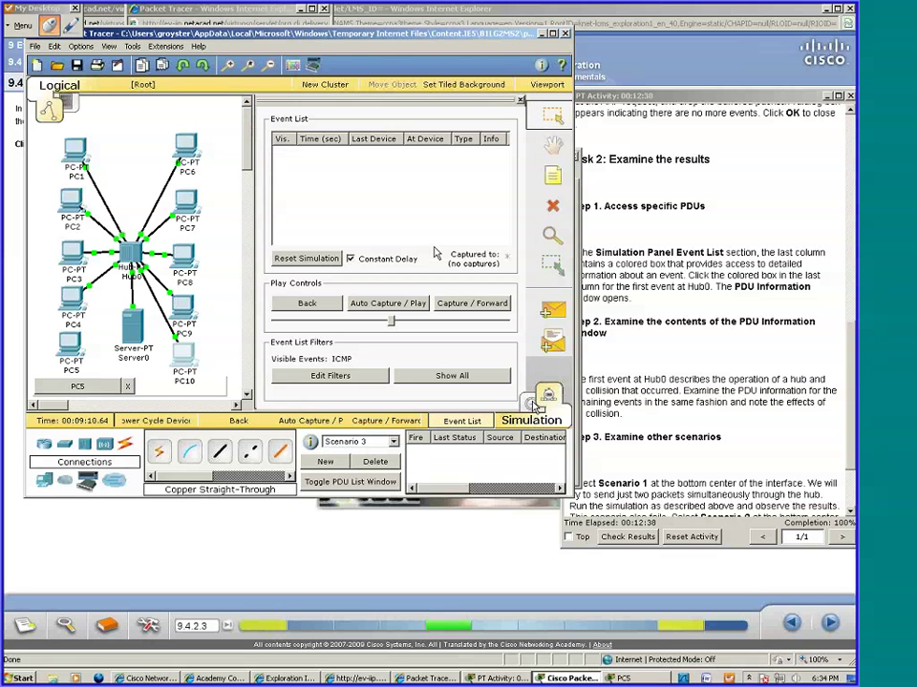
{"action": "left_click", "coordinate": [548, 396]}
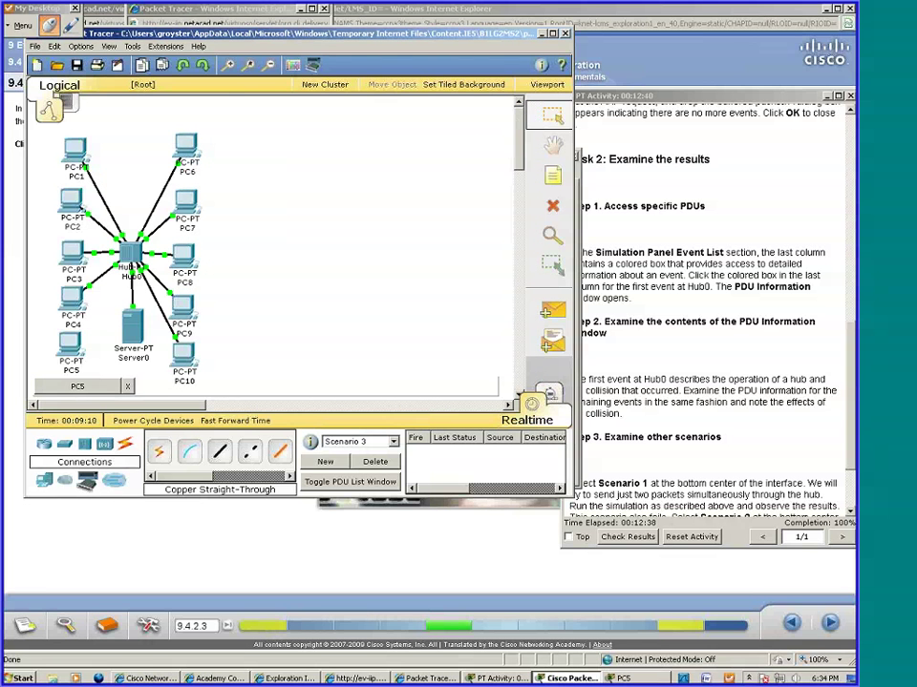
{"action": "left_click", "coordinate": [185, 357]}
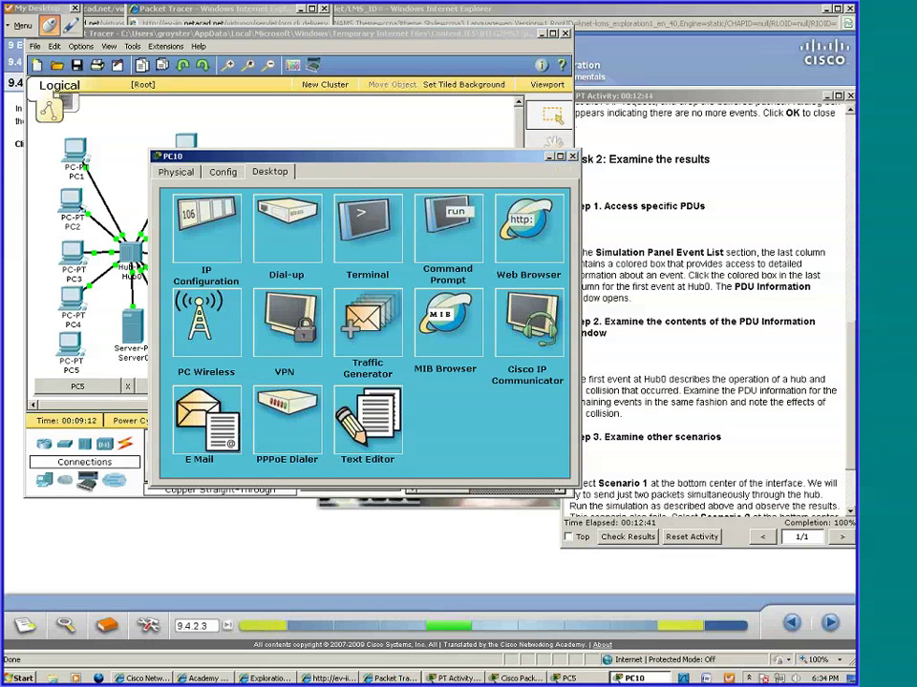
{"action": "left_click", "coordinate": [511, 243]}
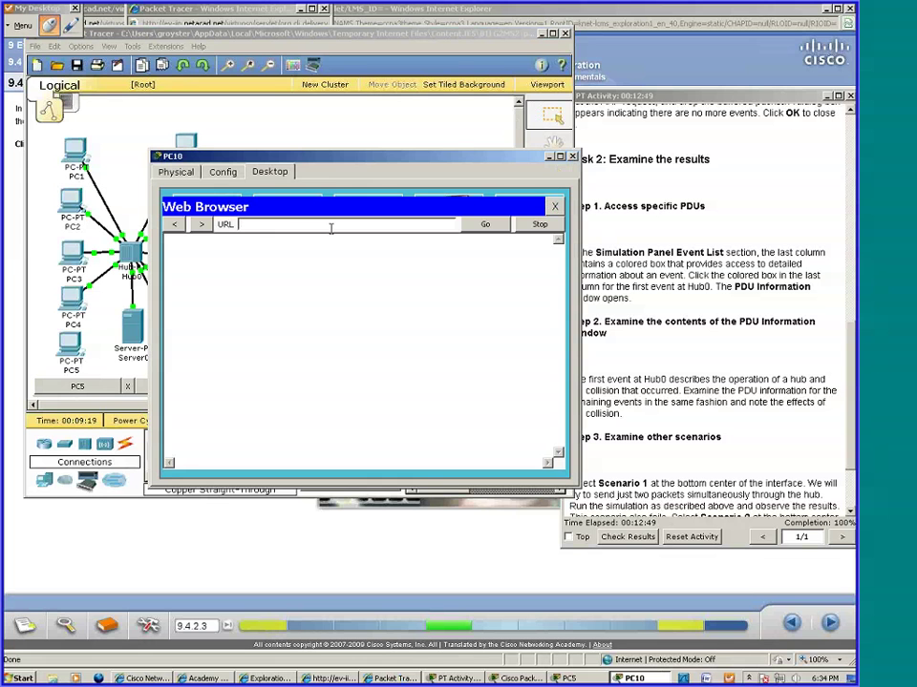
{"action": "type", "text": "192.168.0.200"}
{"action": "key", "text": "Return"}
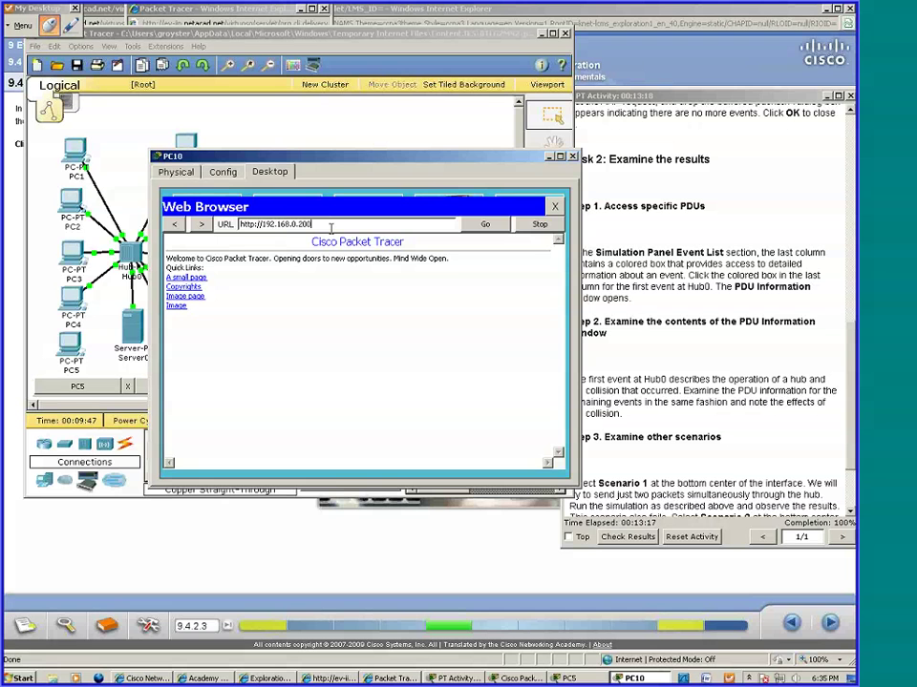
{"action": "left_click", "coordinate": [331, 226]}
{"action": "left_click_drag", "start_coordinate": [316, 222], "coordinate": [245, 223]}
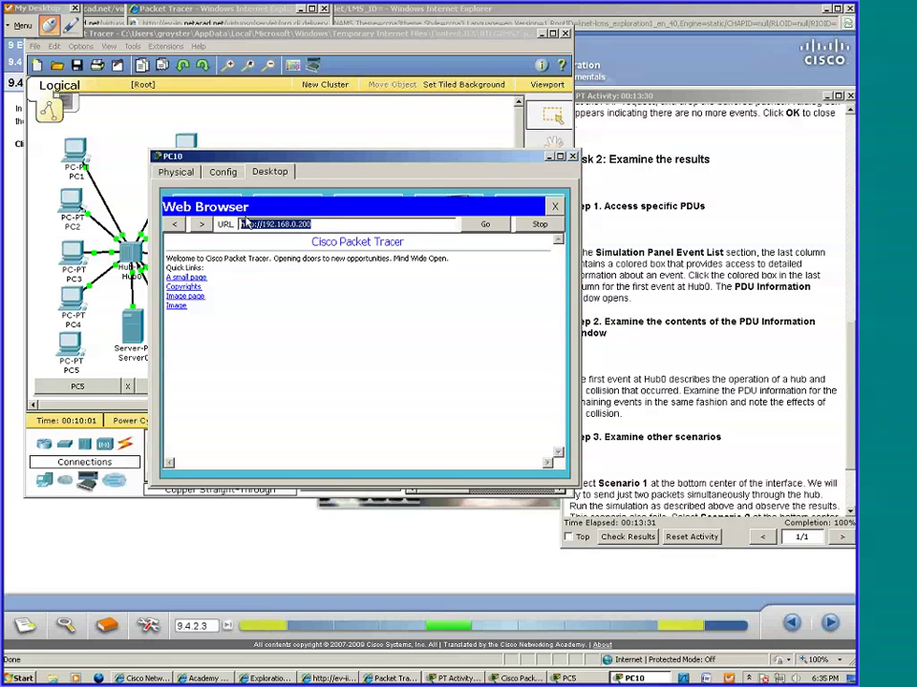
{"action": "key", "text": "BackSpace"}
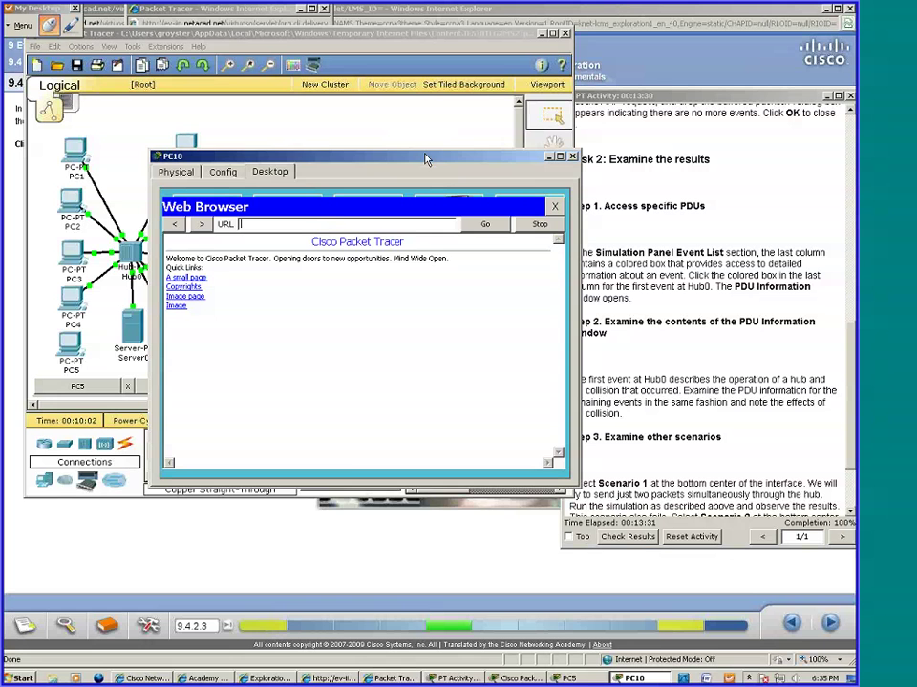
- Close PC10's window and return to Simulation mode
{"action": "left_click", "coordinate": [572, 156]}
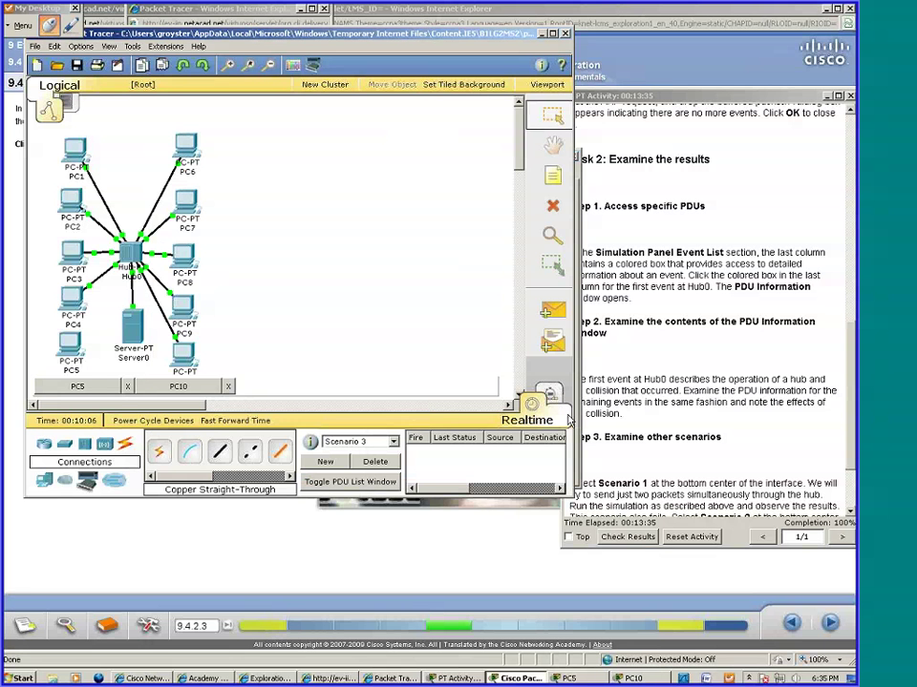
{"action": "left_click", "coordinate": [570, 420]}
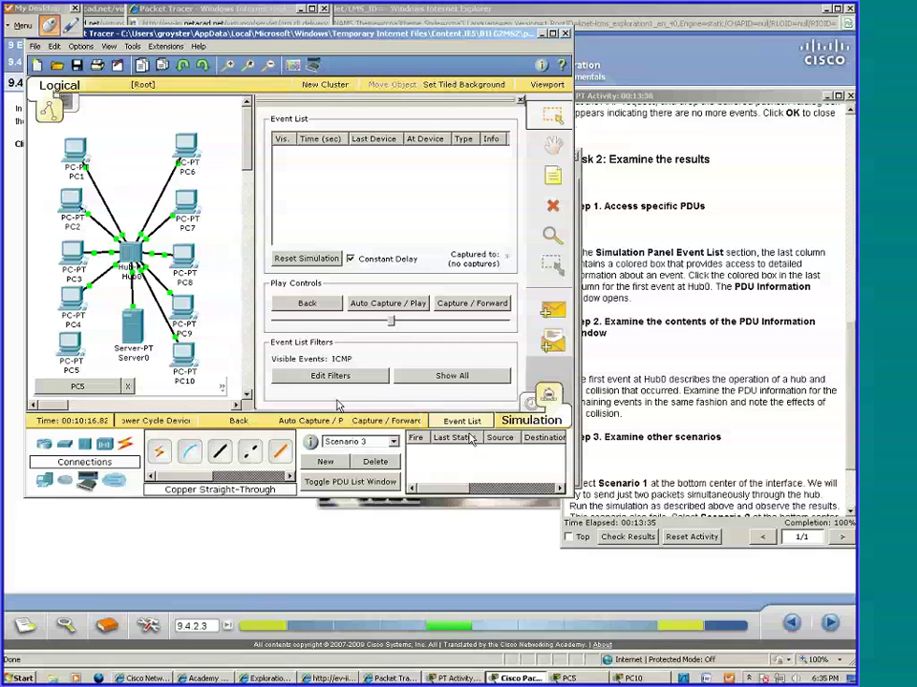
{"action": "left_click", "coordinate": [189, 357]}
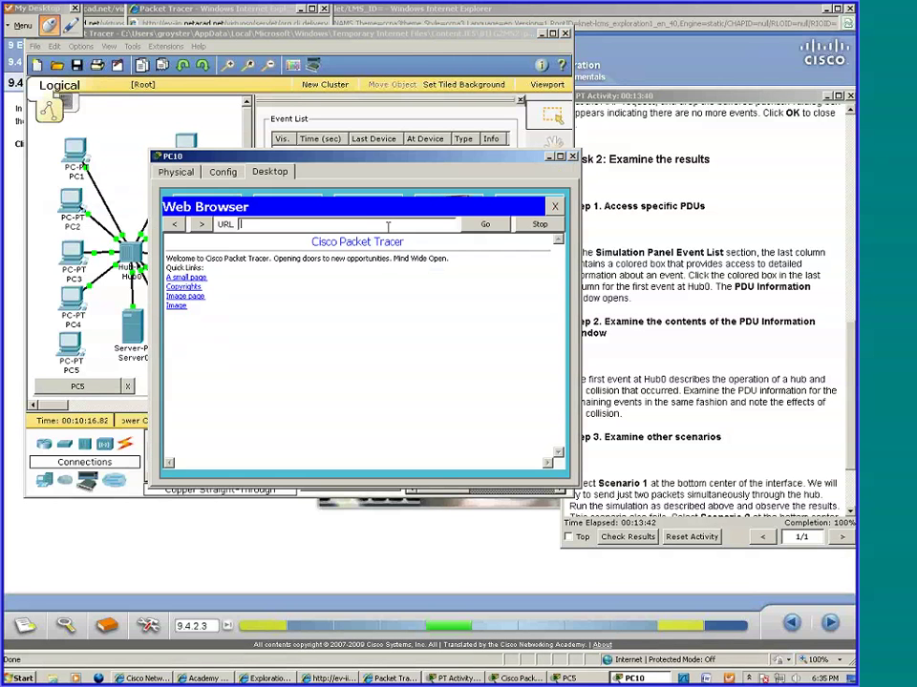
{"action": "left_click", "coordinate": [45, 370]}
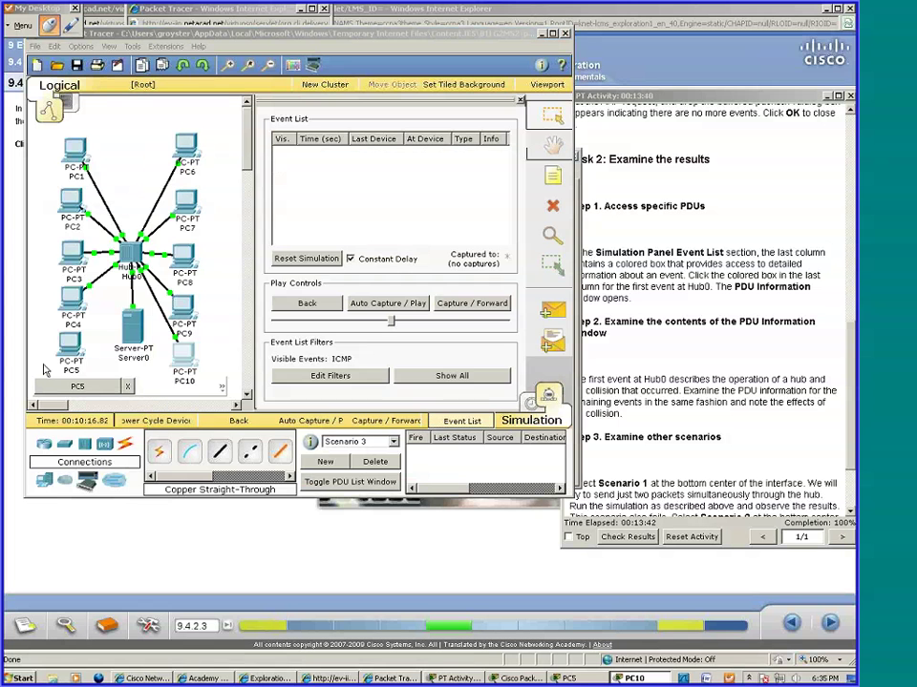
- Enter 192.168.0.200 in PC9's web browser and capture the resulting simulation events
{"action": "left_click", "coordinate": [183, 308]}
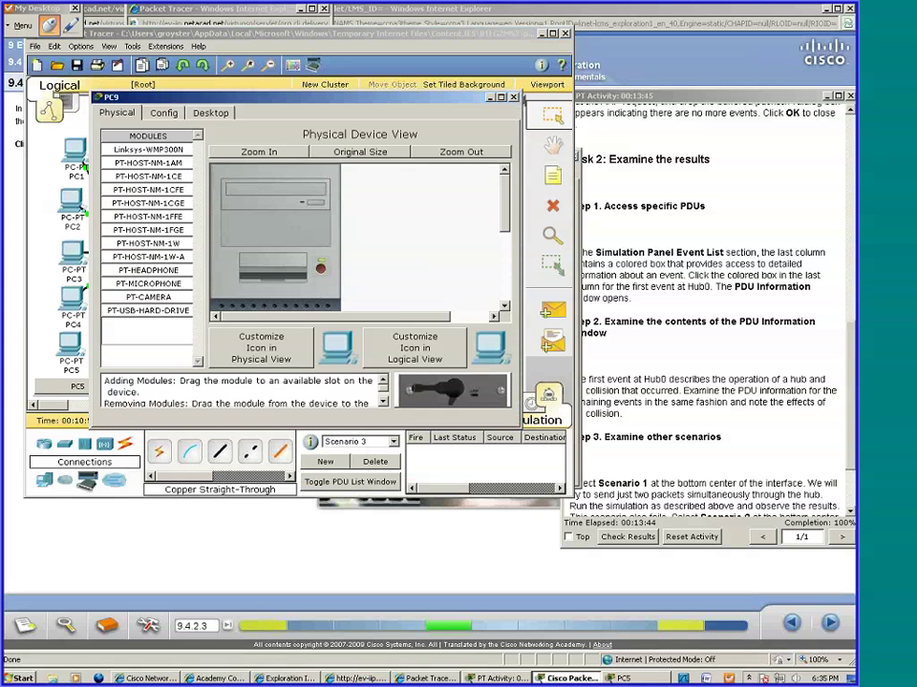
{"action": "left_click", "coordinate": [210, 113]}
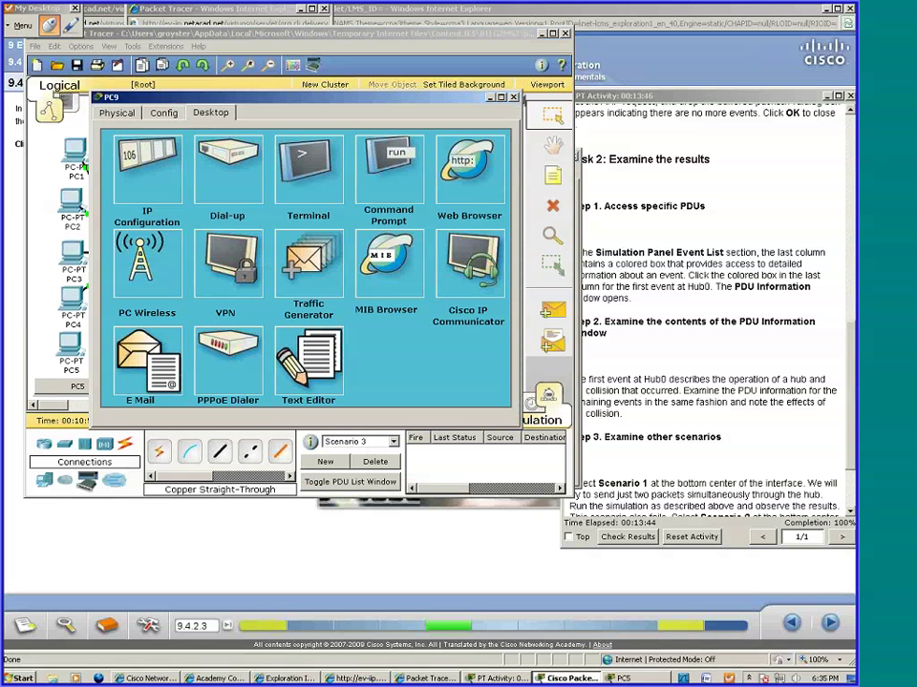
{"action": "left_click", "coordinate": [469, 164]}
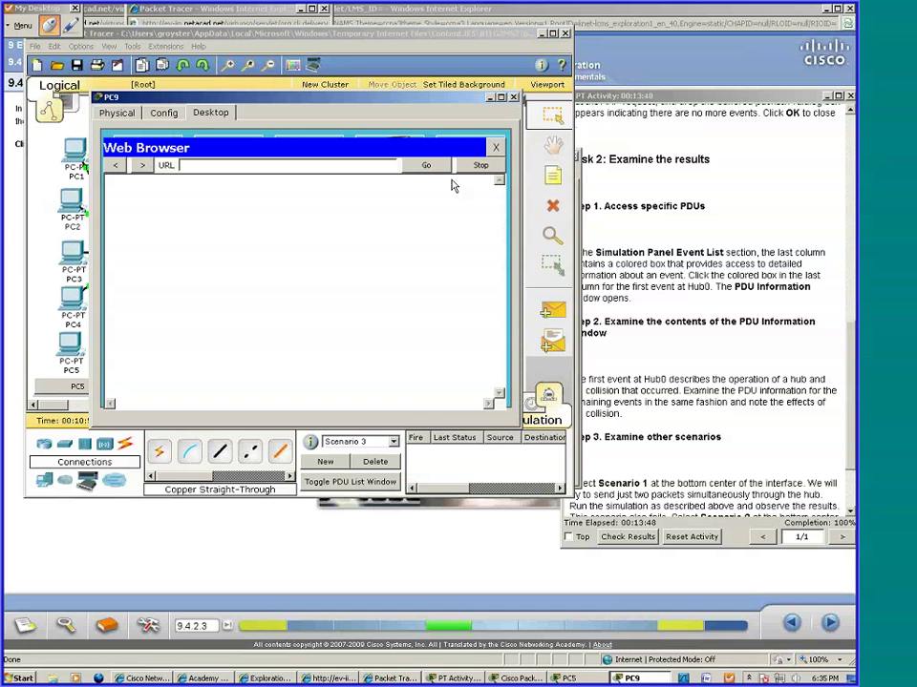
{"action": "left_click", "coordinate": [258, 165]}
{"action": "type", "text": "192.168.0.200"}
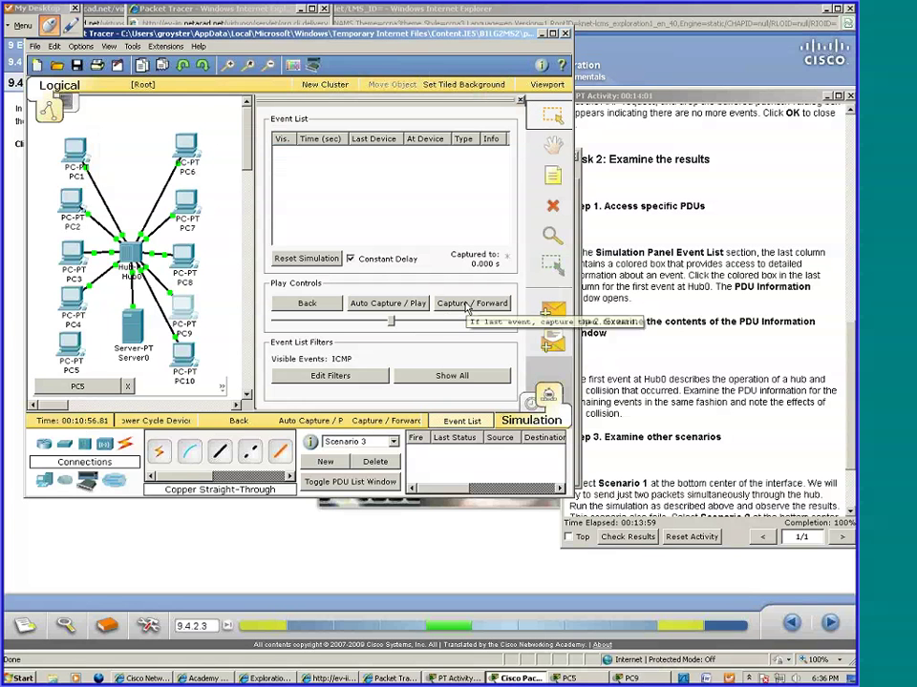
{"action": "left_click", "coordinate": [467, 305]}
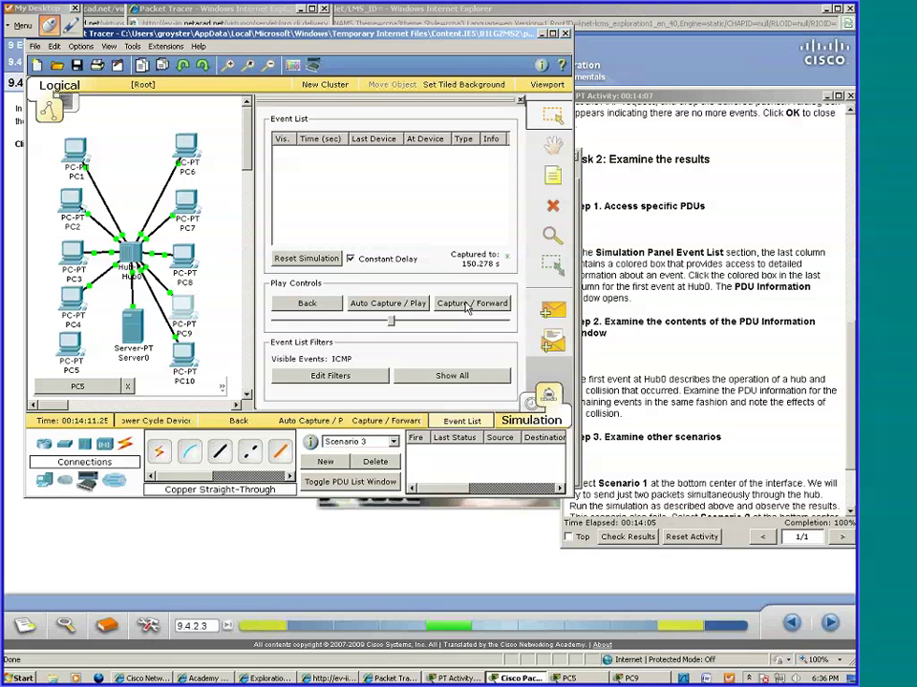
{"action": "left_click", "coordinate": [467, 306]}
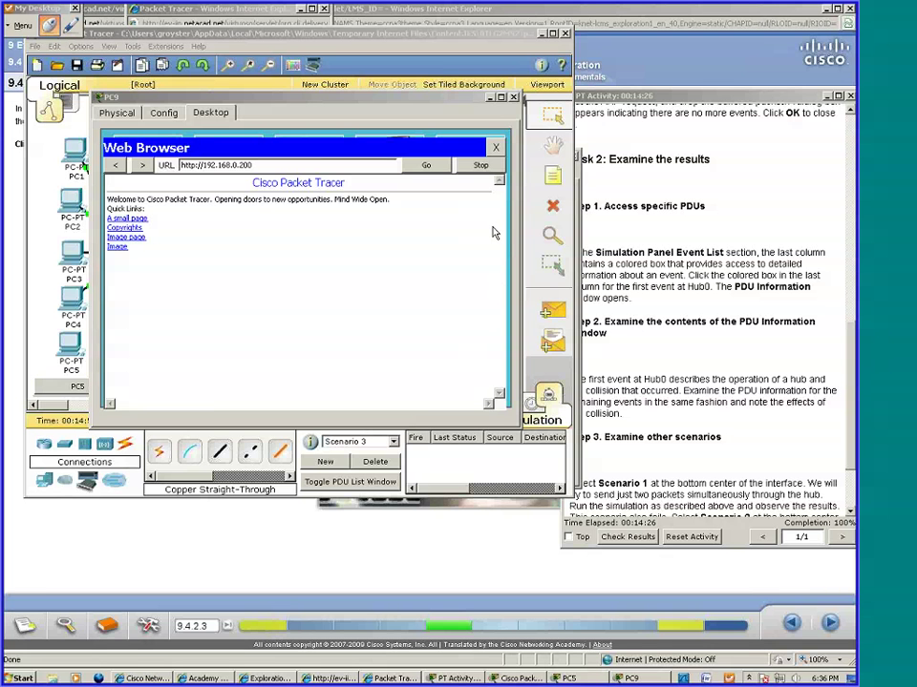
- Close PC9 and set the event filters to show HTTP, leaving HTTPS unchecked
{"action": "left_click", "coordinate": [514, 98]}
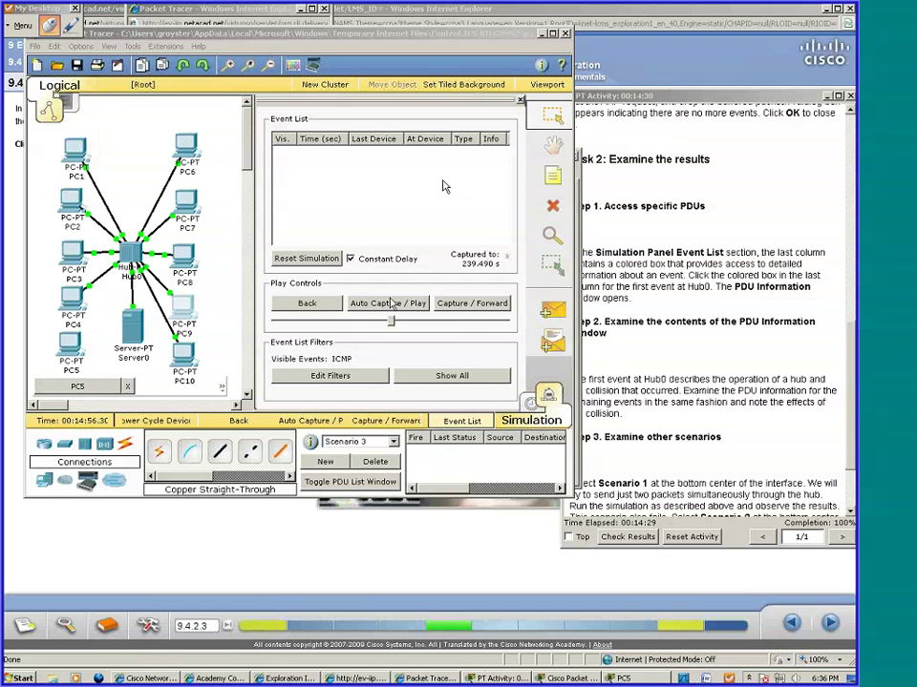
{"action": "left_click", "coordinate": [329, 375]}
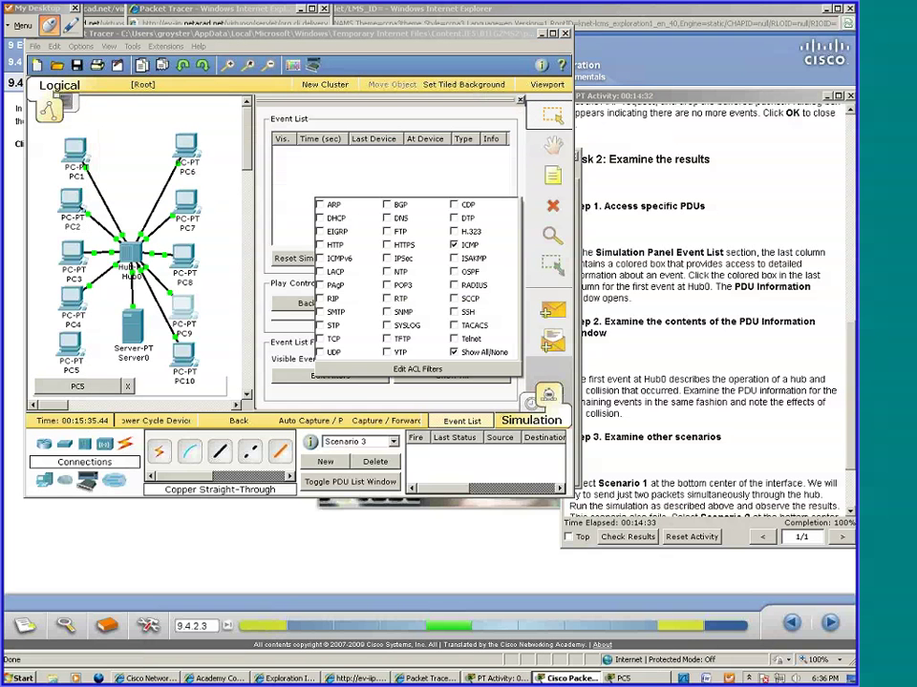
{"action": "left_click", "coordinate": [387, 245]}
{"action": "left_click", "coordinate": [387, 245]}
{"action": "left_click", "coordinate": [320, 245]}
{"action": "left_click", "coordinate": [188, 243]}
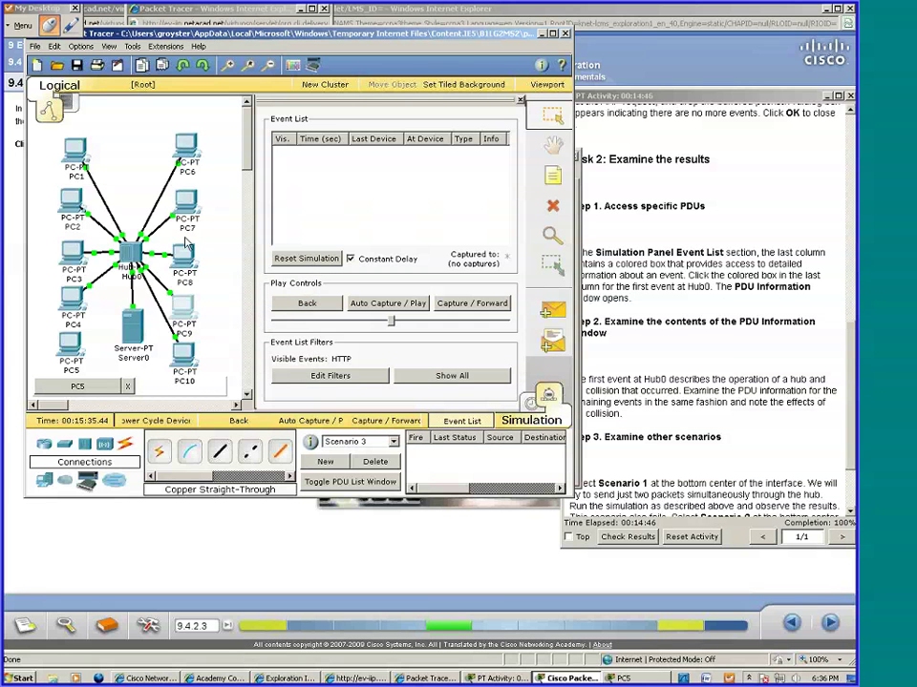
- Request the server's page at 192.168.0.200 from PC8's web browser
{"action": "left_click", "coordinate": [187, 248]}
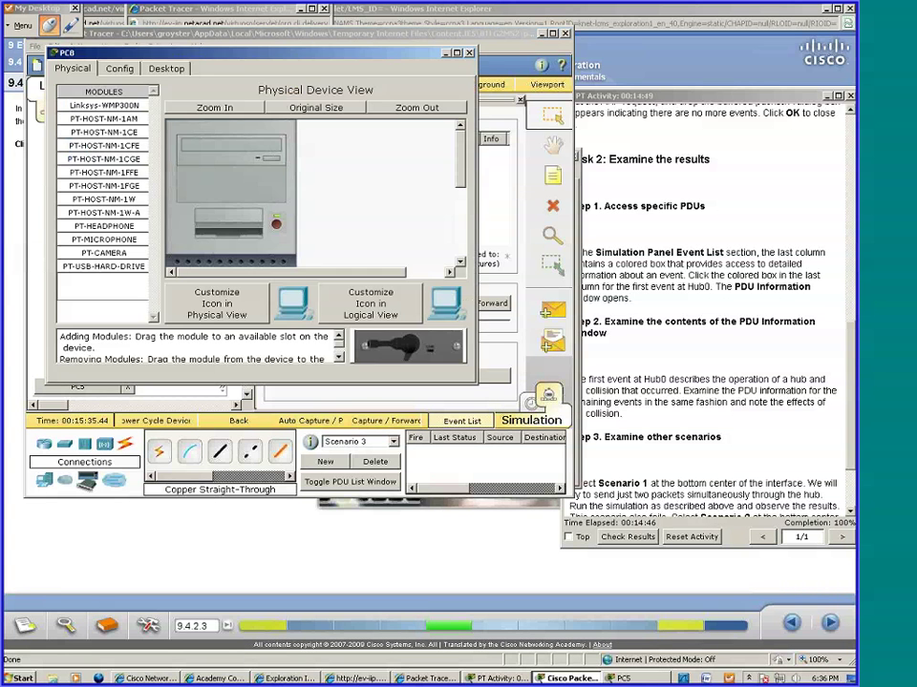
{"action": "left_click", "coordinate": [180, 72]}
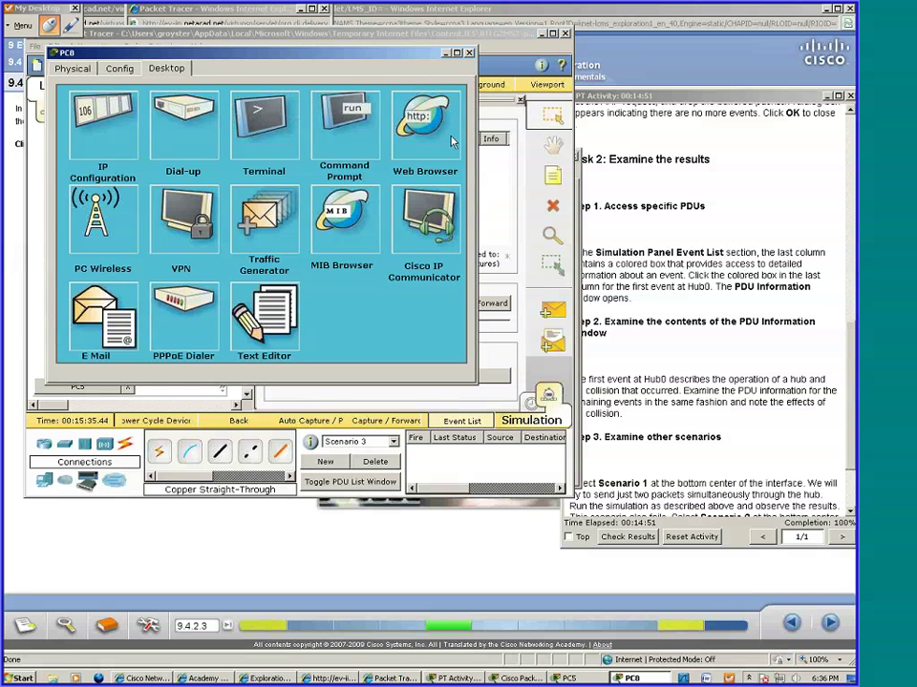
{"action": "left_click", "coordinate": [418, 110]}
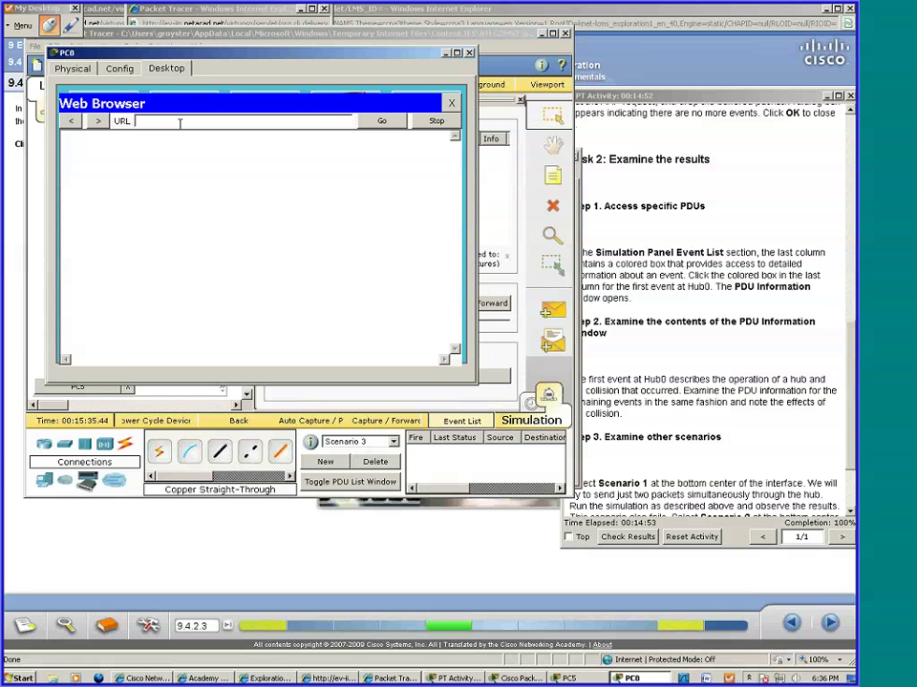
{"action": "type", "text": "192.168.0.28"}
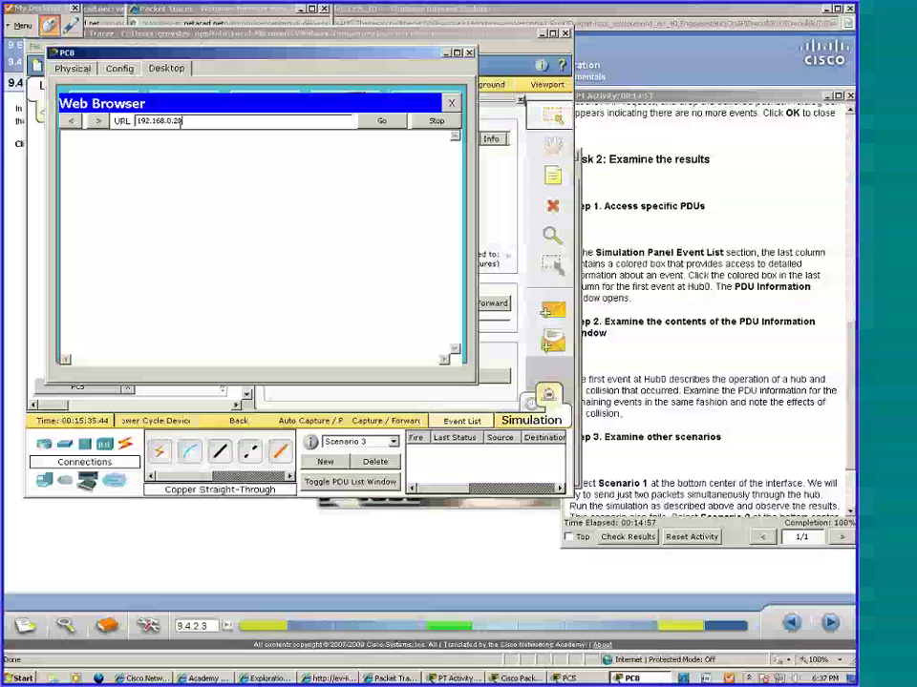
{"action": "type", "text": "0"}
{"action": "key", "text": "Return"}
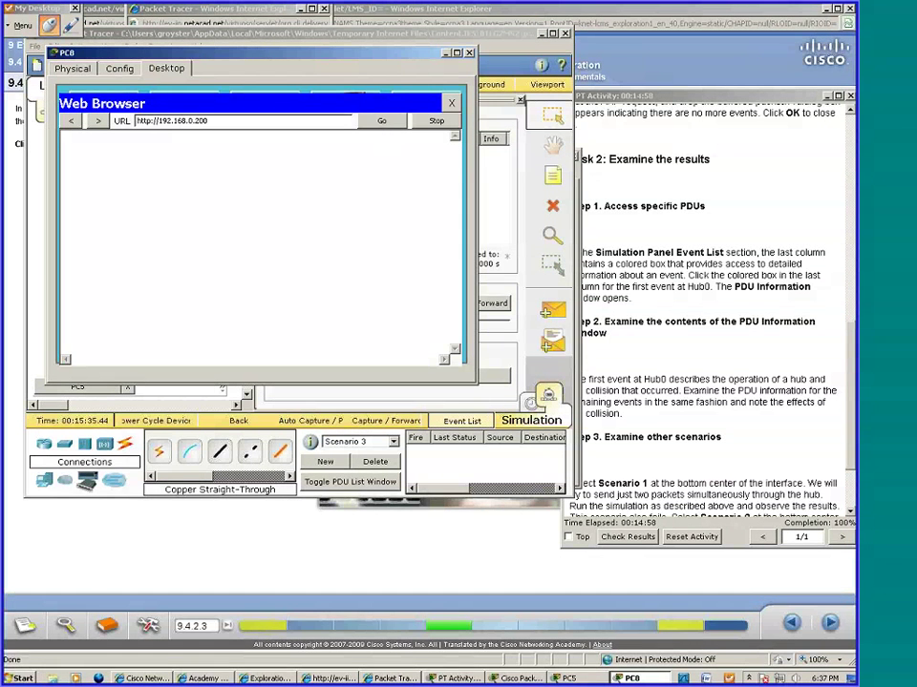
{"action": "left_click", "coordinate": [373, 59]}
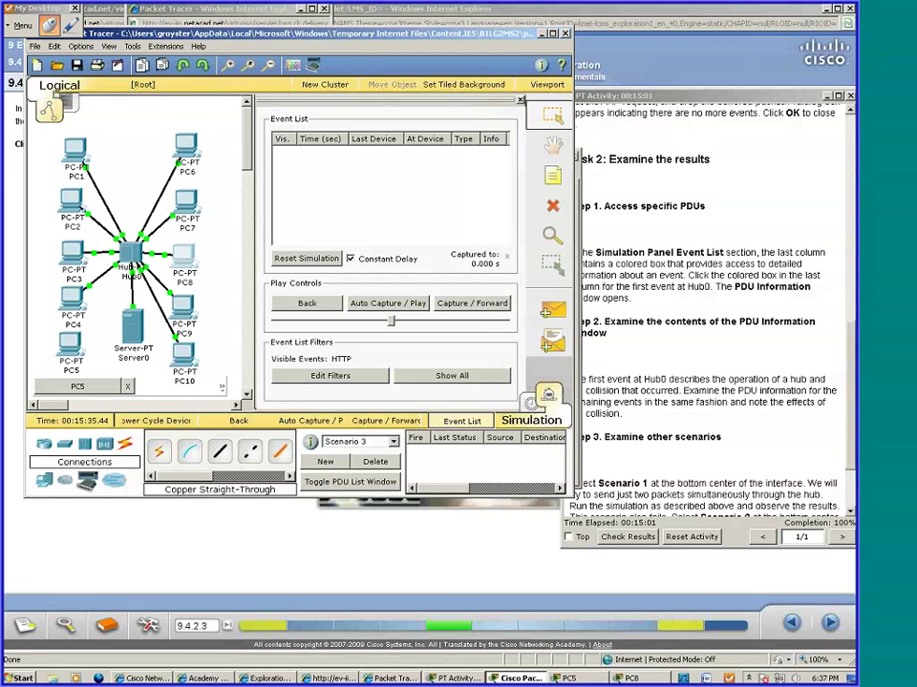
- Step Capture/Forward three times to follow PC8's HTTP packets flooding through Hub0
{"action": "left_click", "coordinate": [478, 306]}
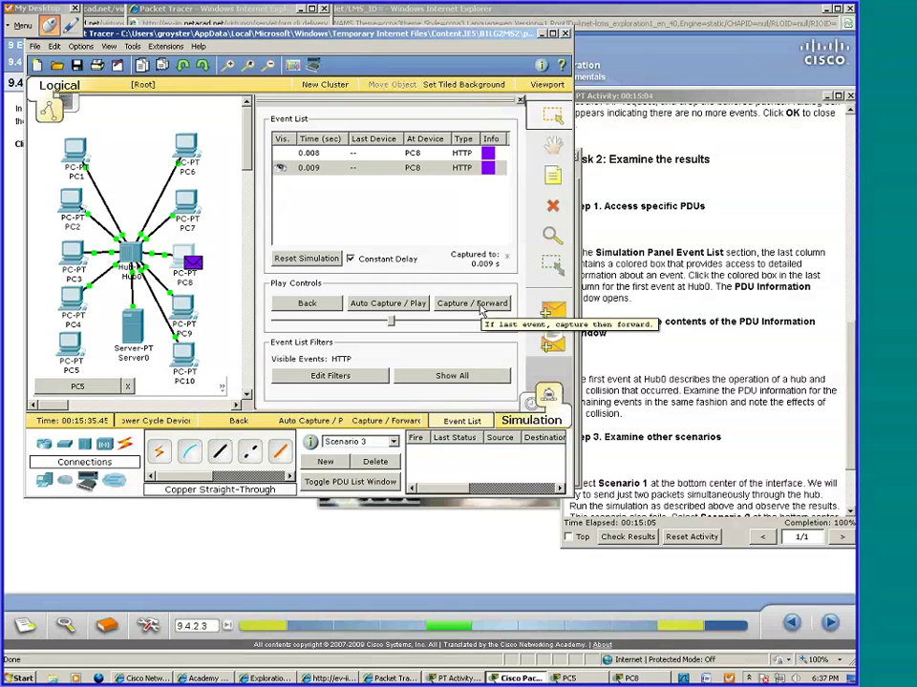
{"action": "left_click", "coordinate": [481, 306]}
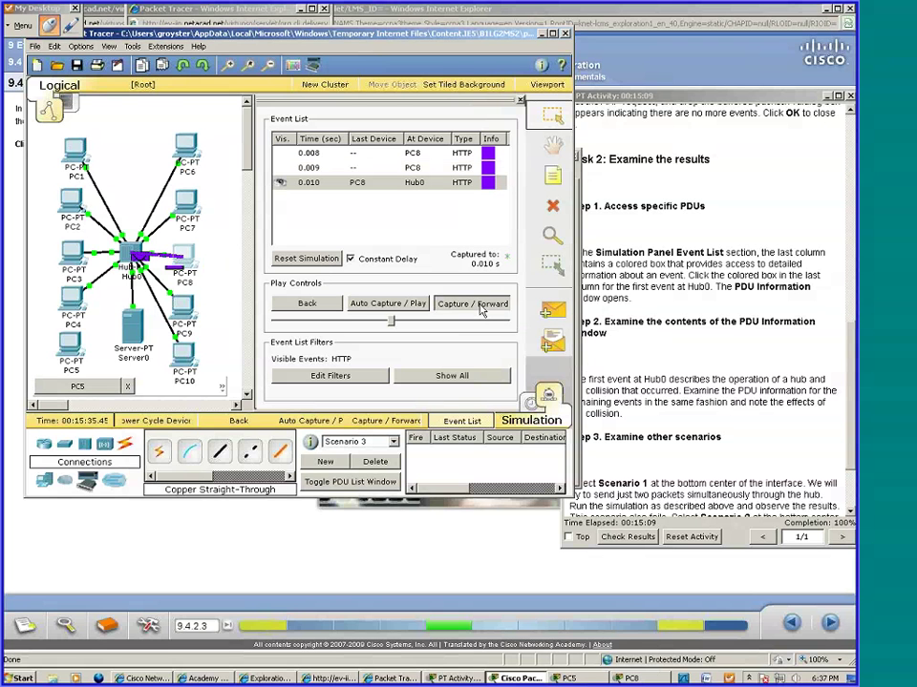
{"action": "left_click", "coordinate": [480, 305]}
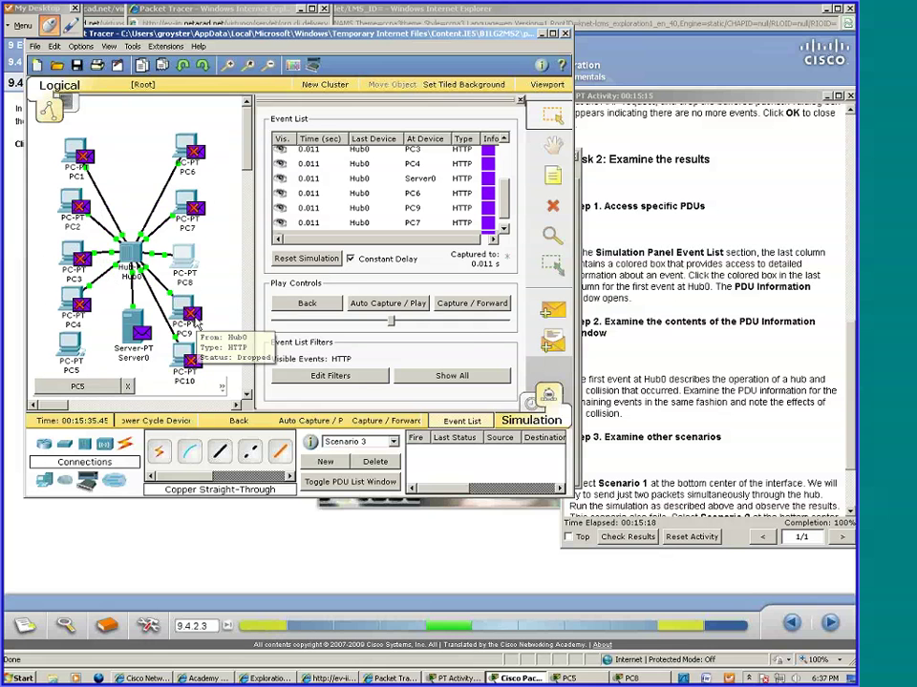
{"action": "mouse_move", "coordinate": [189, 259]}
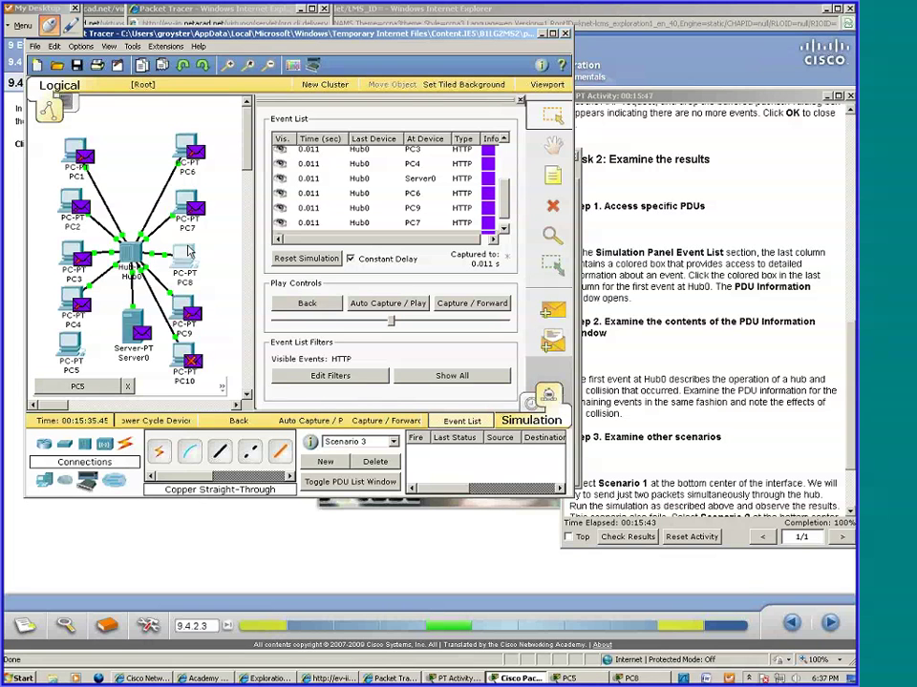
- Reset the simulation and delete Hub0 together with all its cables
{"action": "left_click", "coordinate": [326, 463]}
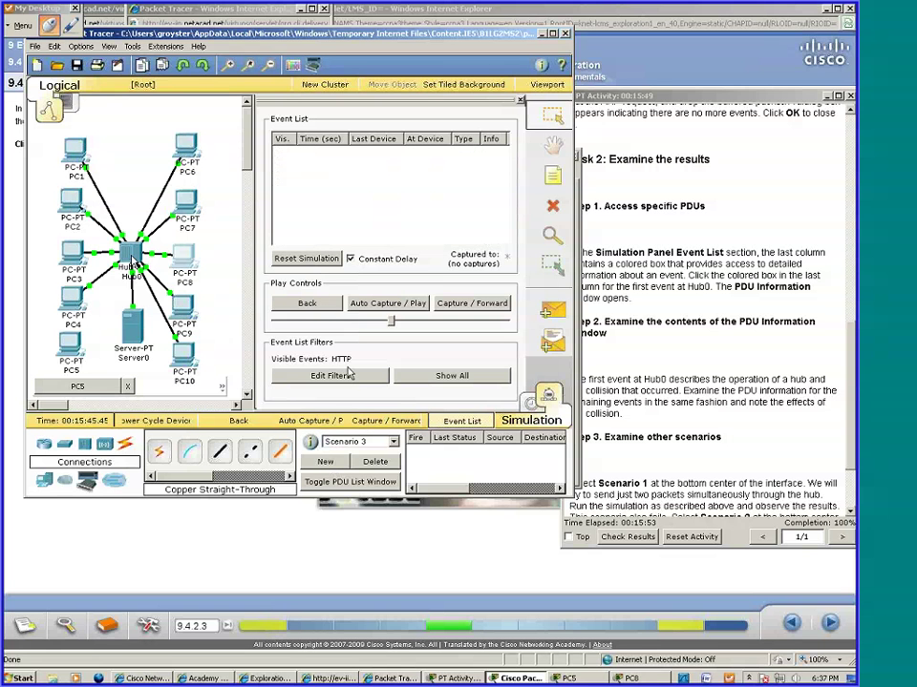
{"action": "mouse_move", "coordinate": [133, 262]}
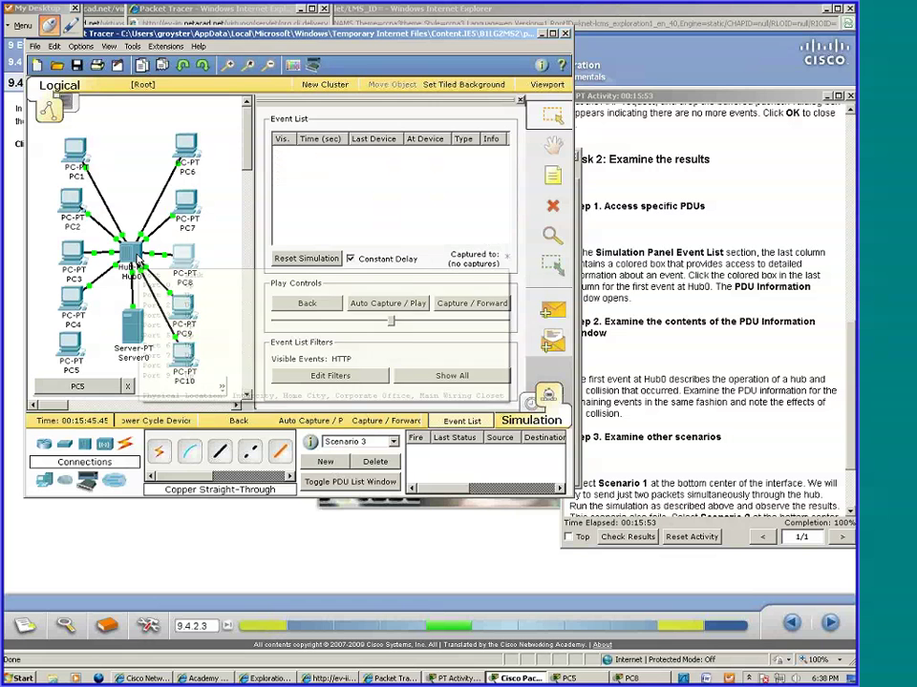
{"action": "left_click", "coordinate": [551, 210]}
{"action": "key", "text": "Escape"}
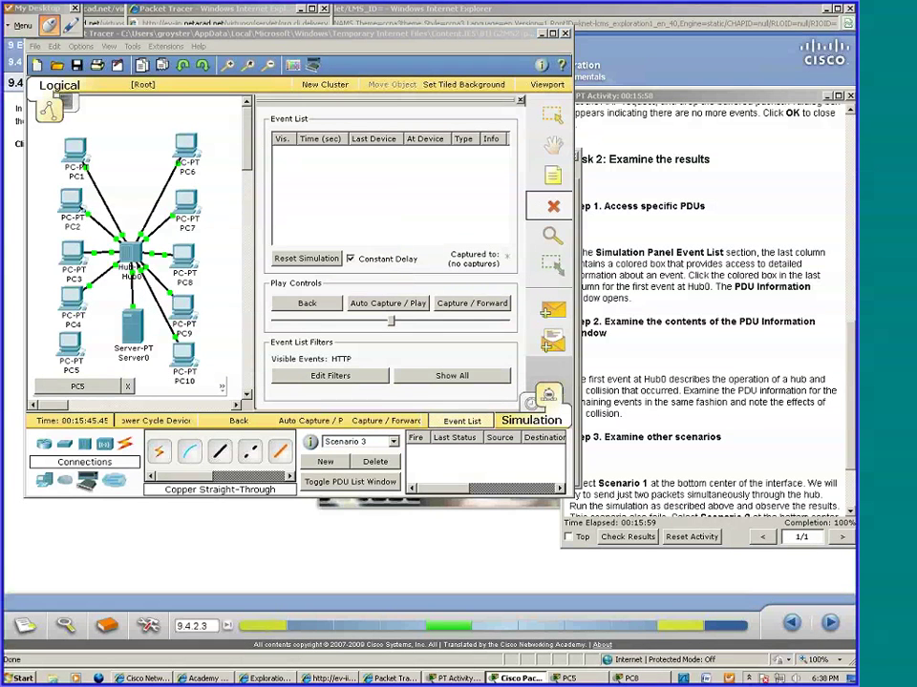
{"action": "left_click", "coordinate": [129, 254]}
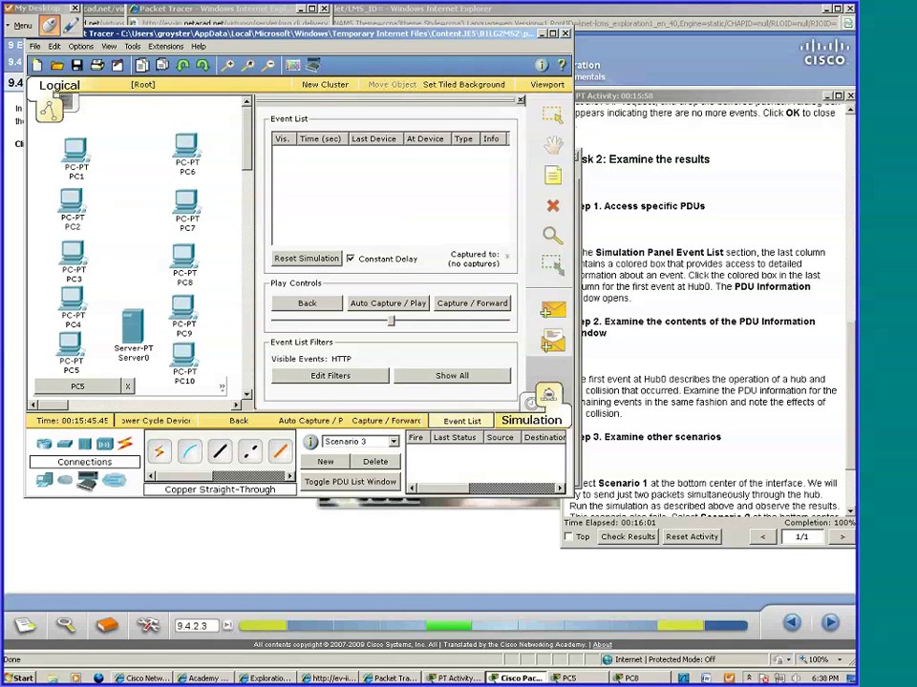
- Place a 2960-24TT switch among the PCs where Hub0 stood
{"action": "key", "text": "Escape"}
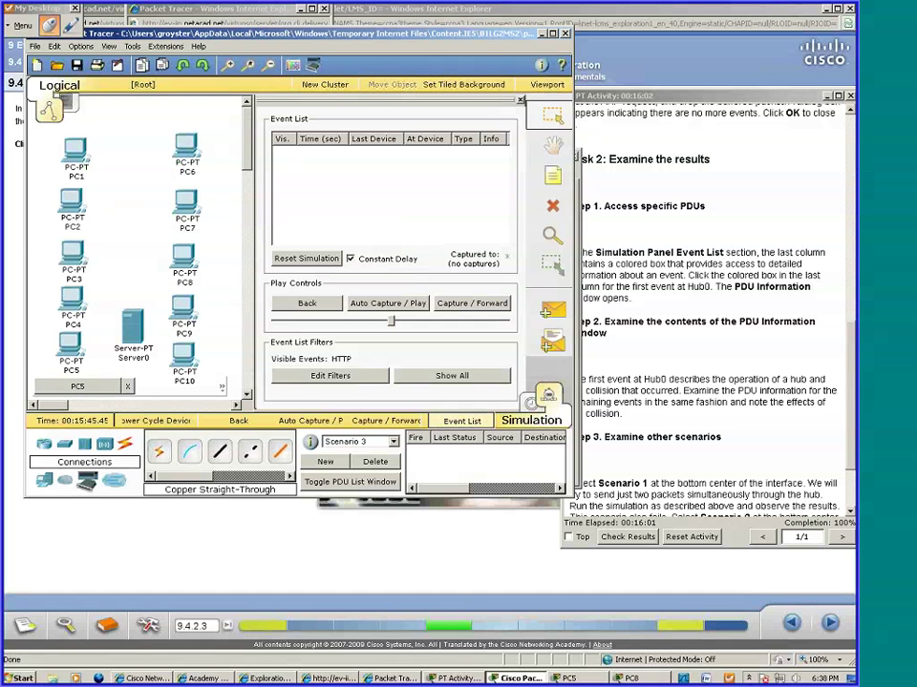
{"action": "left_click", "coordinate": [64, 444]}
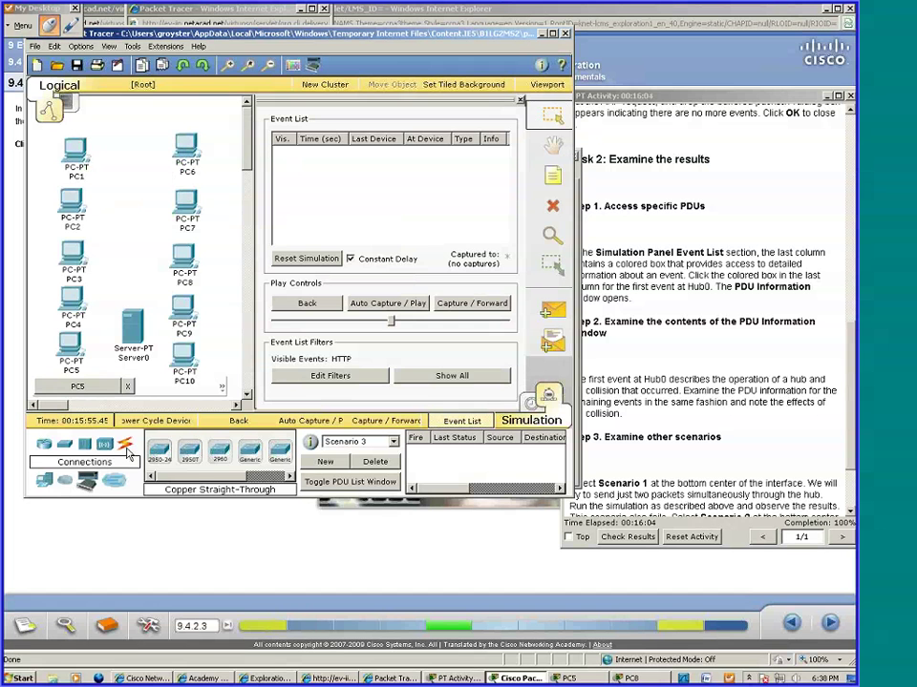
{"action": "left_click", "coordinate": [218, 451]}
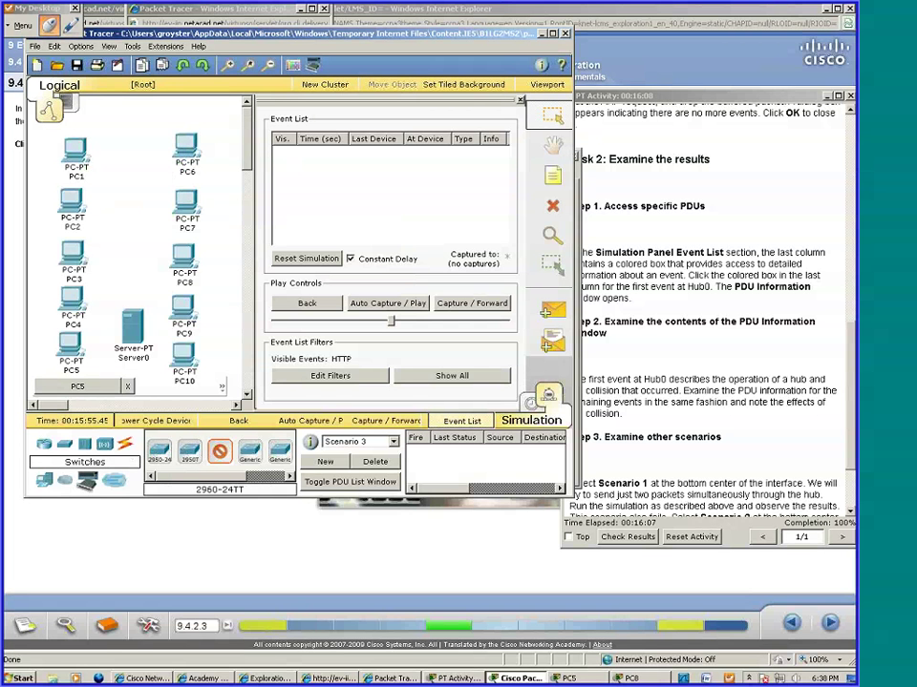
{"action": "left_click", "coordinate": [135, 232]}
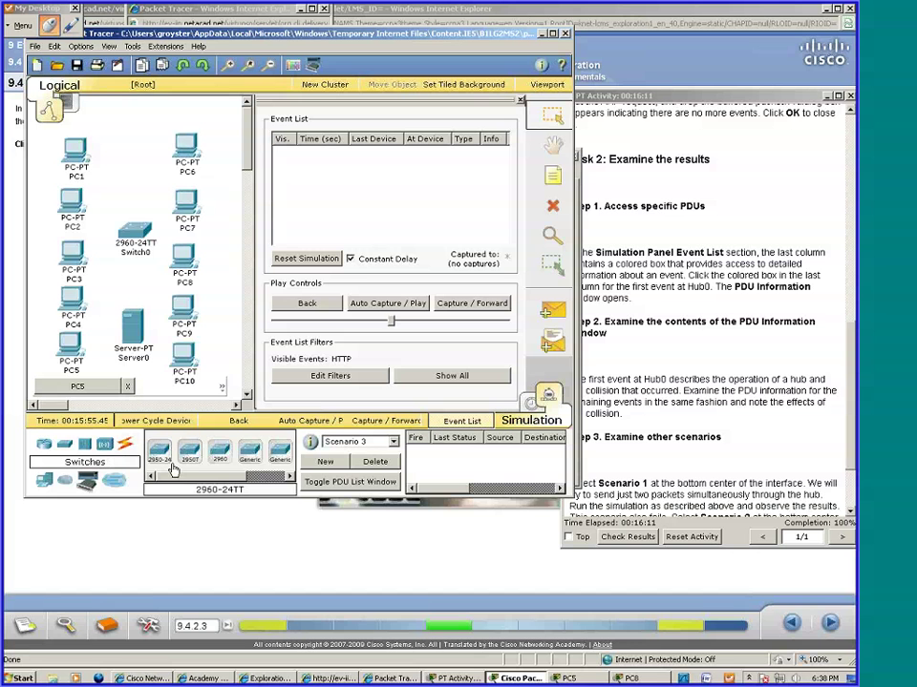
- Cable PC10, PC9 and PC8 to switch ports Fa0/1, Fa0/2 and Fa0/3
{"action": "left_click", "coordinate": [132, 446]}
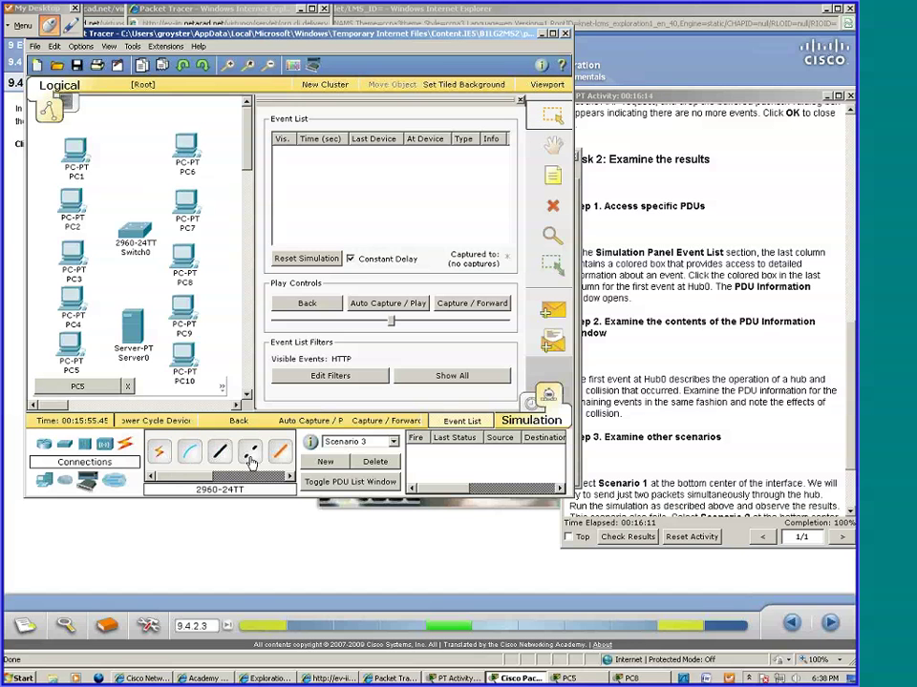
{"action": "left_click", "coordinate": [219, 450]}
{"action": "left_click", "coordinate": [185, 356]}
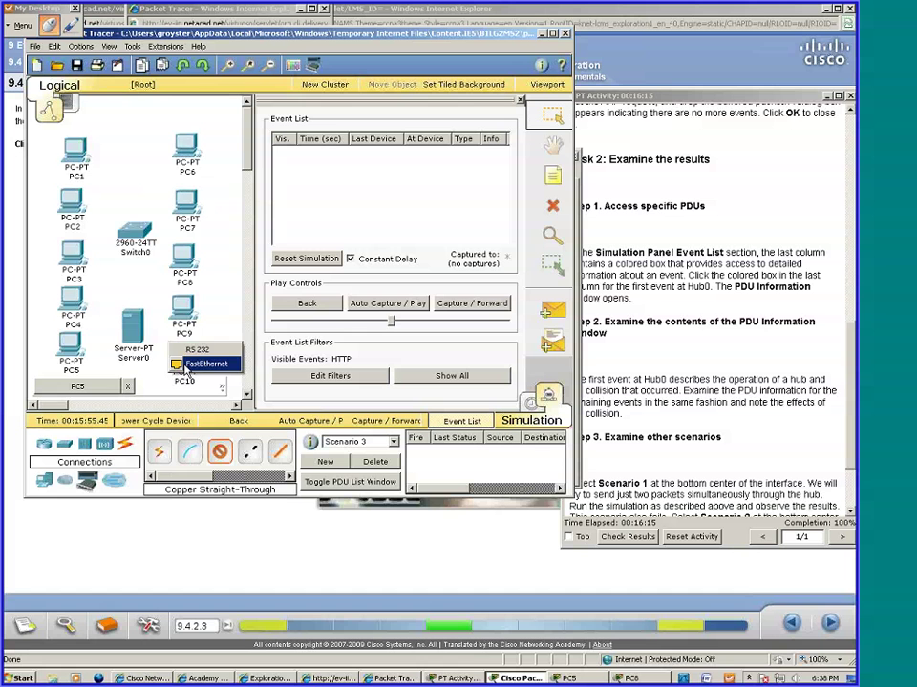
{"action": "left_click", "coordinate": [206, 361]}
{"action": "left_click", "coordinate": [124, 232]}
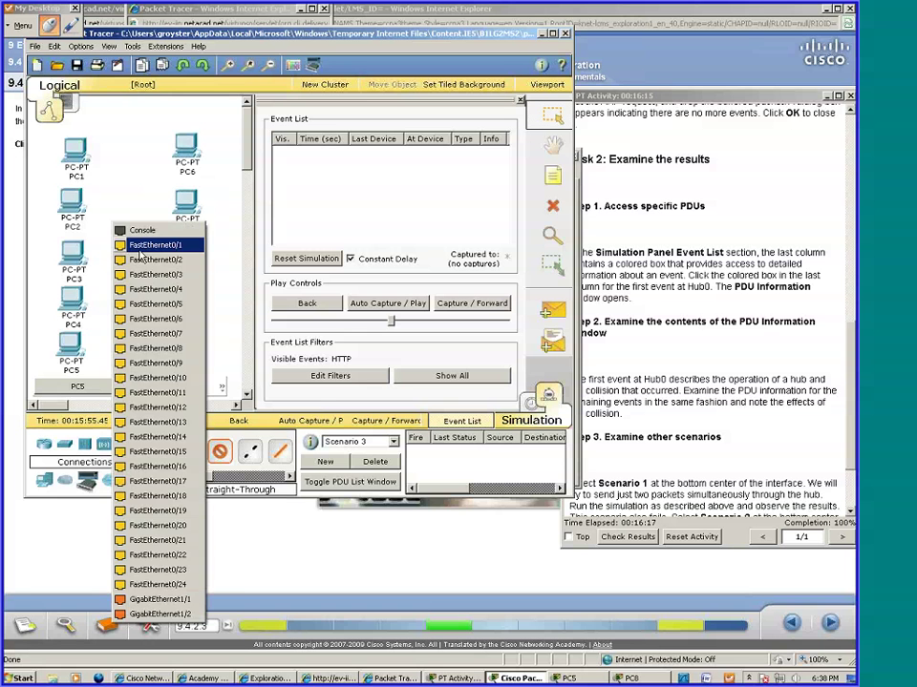
{"action": "left_click", "coordinate": [108, 191]}
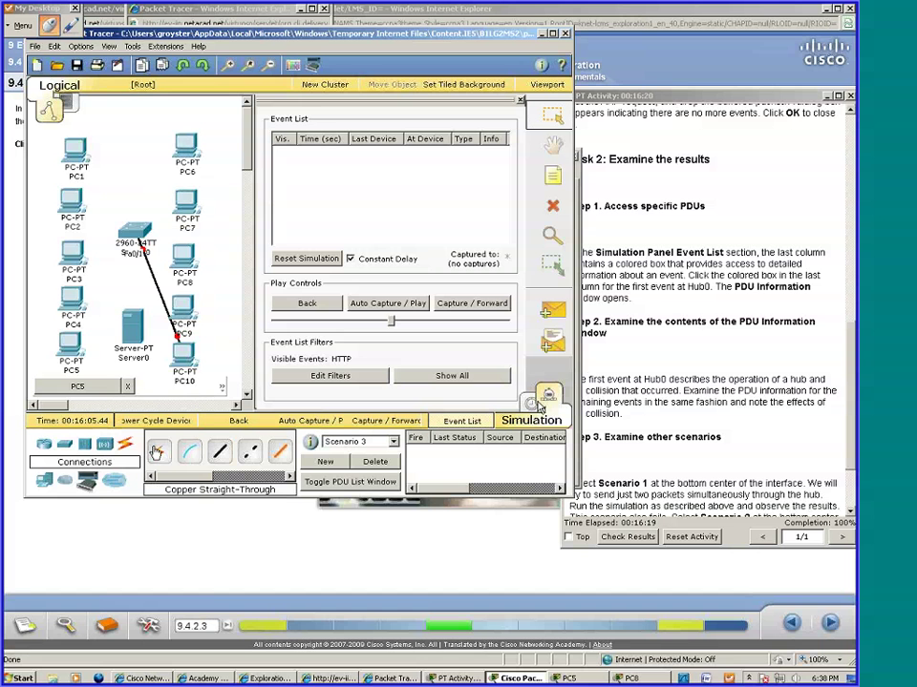
{"action": "left_click", "coordinate": [178, 327]}
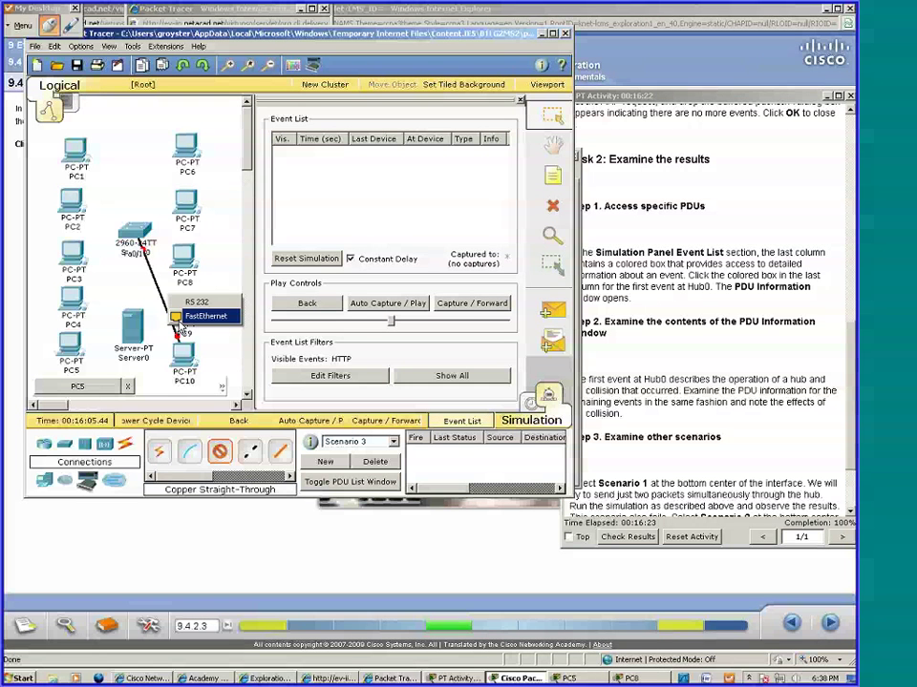
{"action": "left_click", "coordinate": [196, 316]}
{"action": "left_click", "coordinate": [137, 239]}
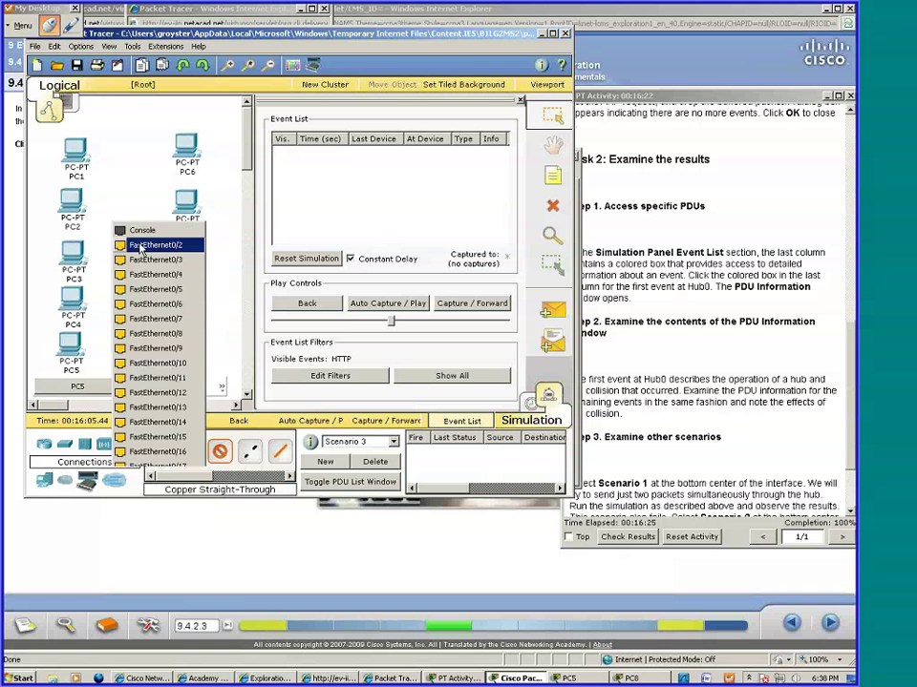
{"action": "left_click", "coordinate": [140, 248]}
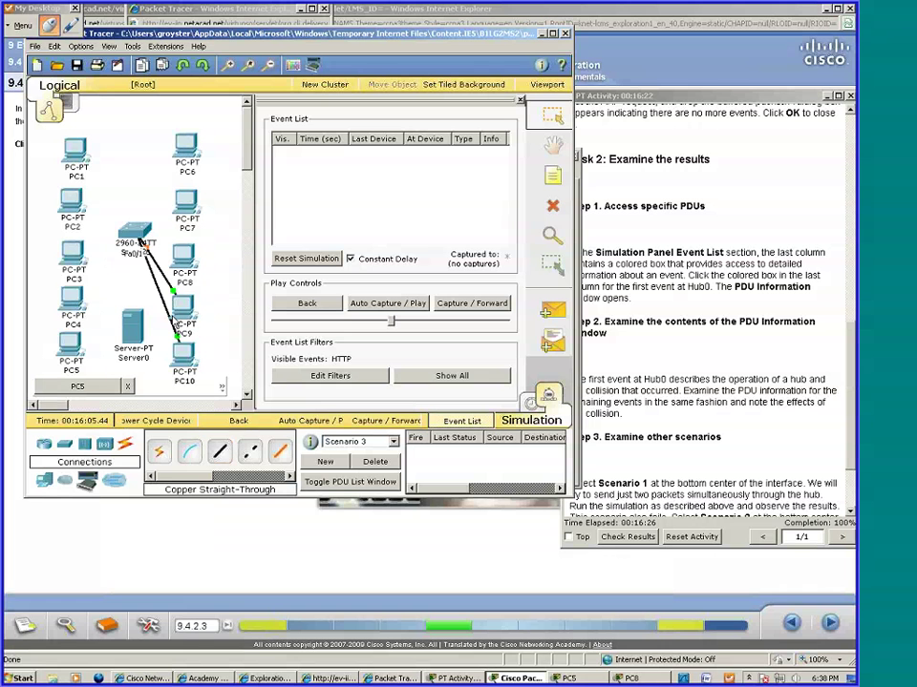
{"action": "left_click", "coordinate": [218, 450]}
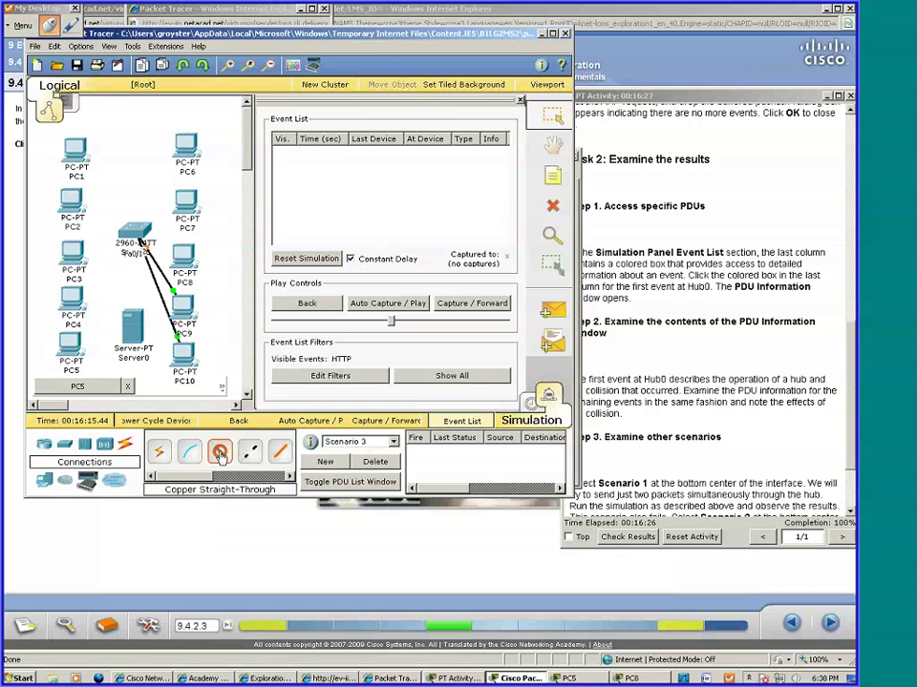
{"action": "left_click", "coordinate": [181, 251]}
{"action": "left_click", "coordinate": [201, 263]}
{"action": "left_click", "coordinate": [136, 230]}
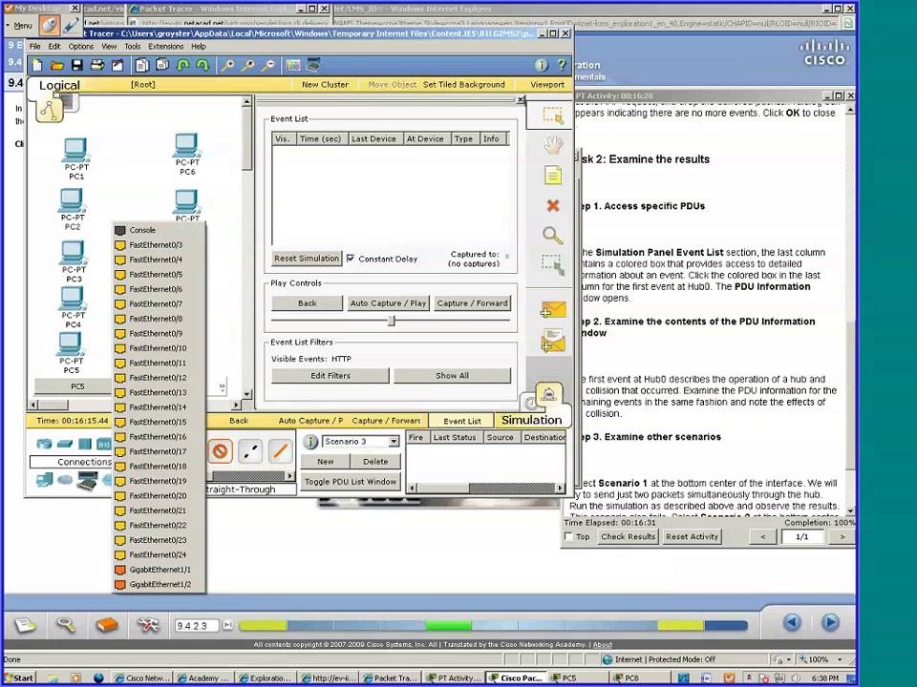
{"action": "left_click", "coordinate": [124, 242]}
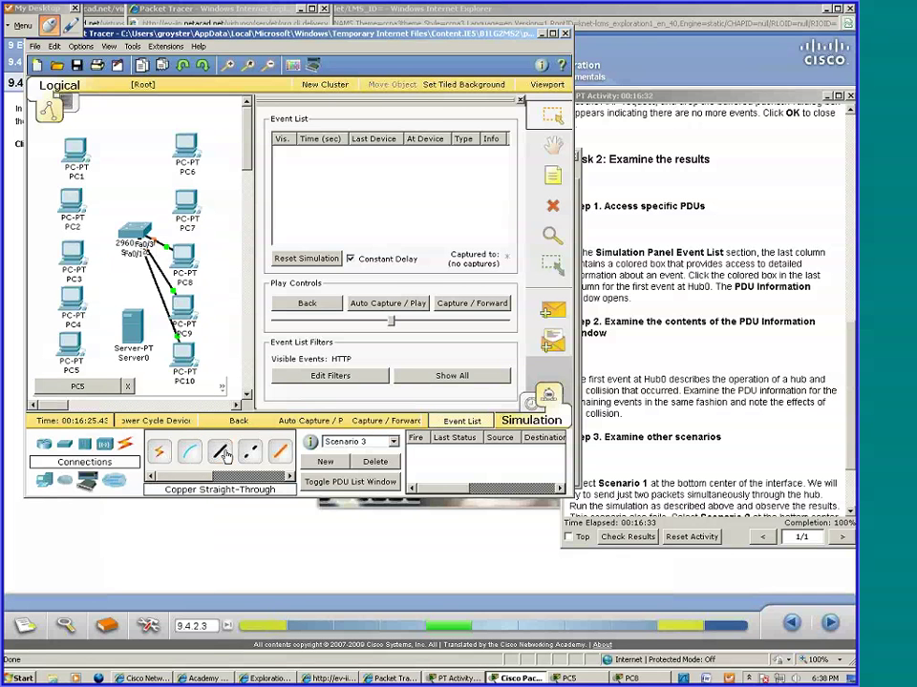
- Cable PC7, PC6, PC4 and Server0 to switch ports Fa0/4 through Fa0/7
{"action": "left_click", "coordinate": [183, 194]}
{"action": "left_click", "coordinate": [205, 206]}
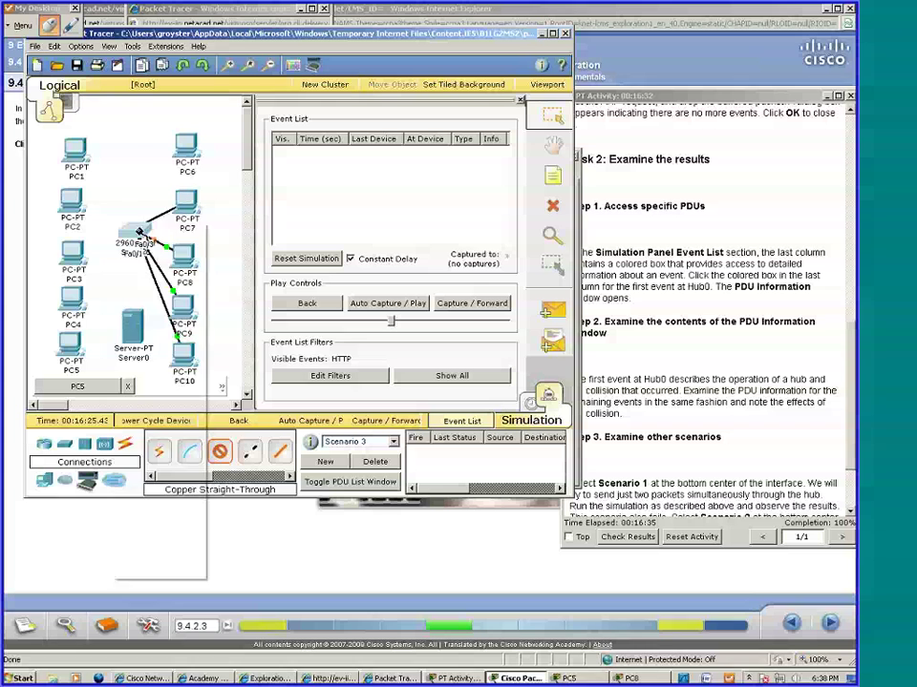
{"action": "left_click", "coordinate": [139, 231]}
{"action": "left_click", "coordinate": [120, 277]}
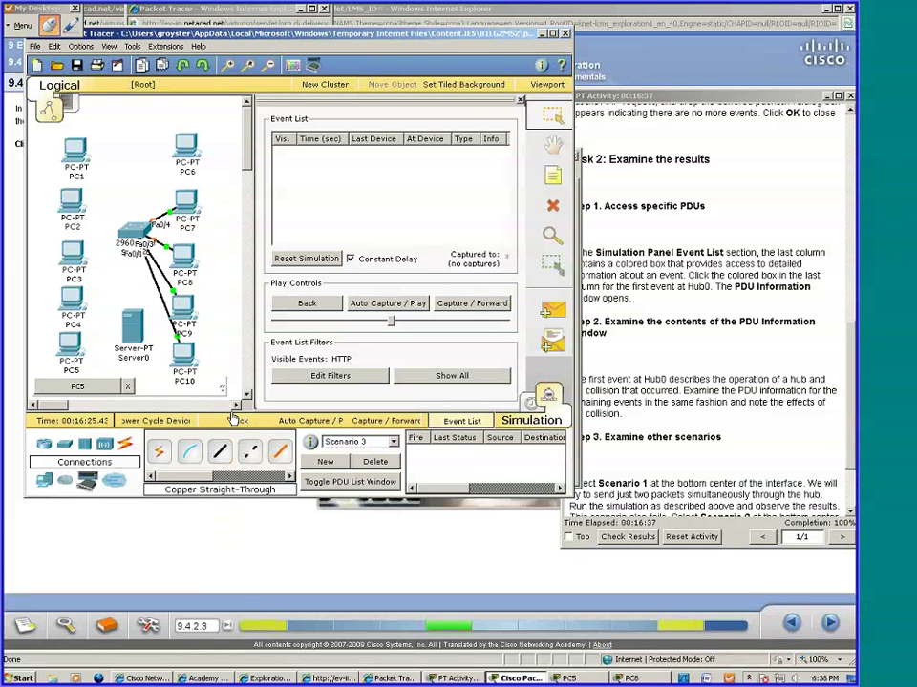
{"action": "left_click", "coordinate": [180, 155]}
{"action": "left_click", "coordinate": [182, 155]}
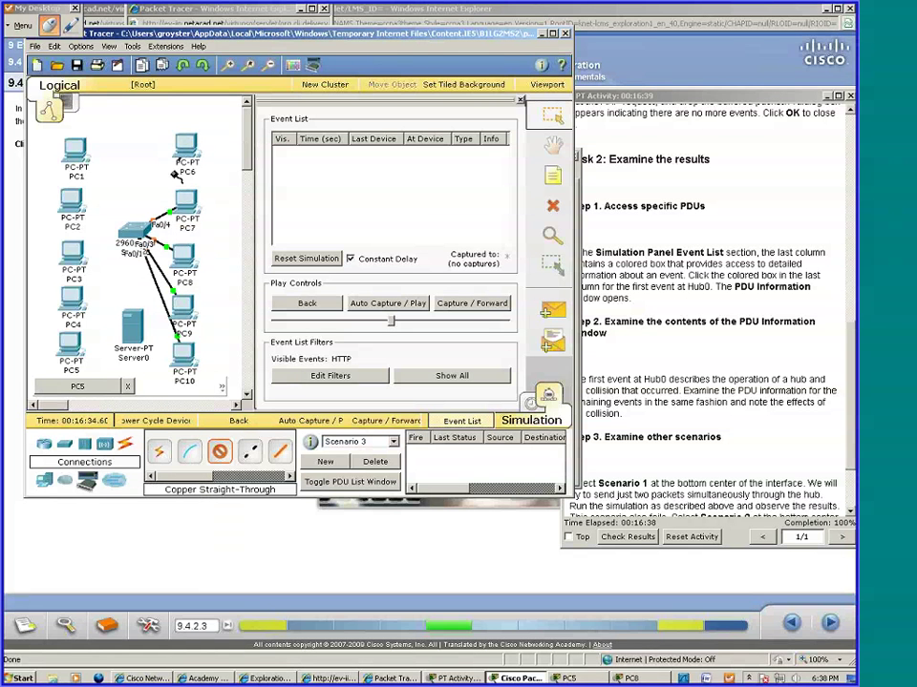
{"action": "left_click", "coordinate": [136, 229]}
{"action": "left_click", "coordinate": [147, 246]}
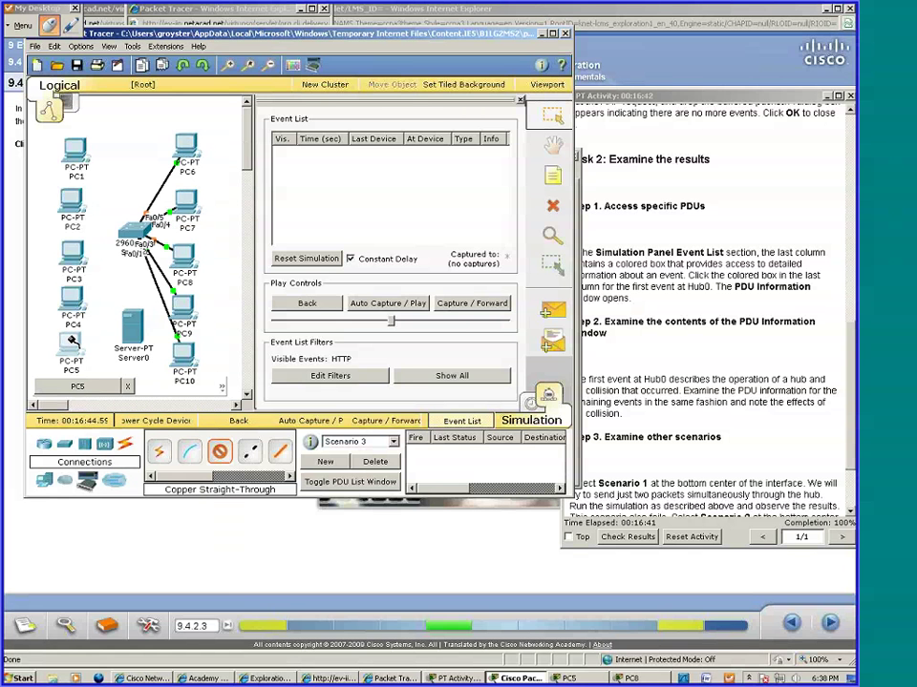
{"action": "left_click", "coordinate": [72, 304]}
{"action": "left_click", "coordinate": [132, 231]}
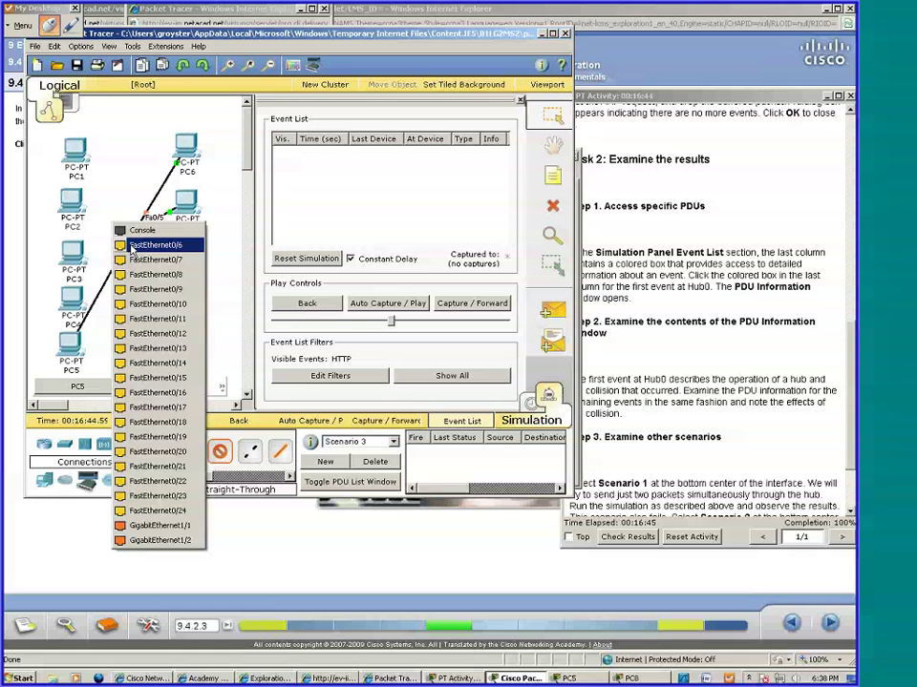
{"action": "left_click", "coordinate": [143, 242]}
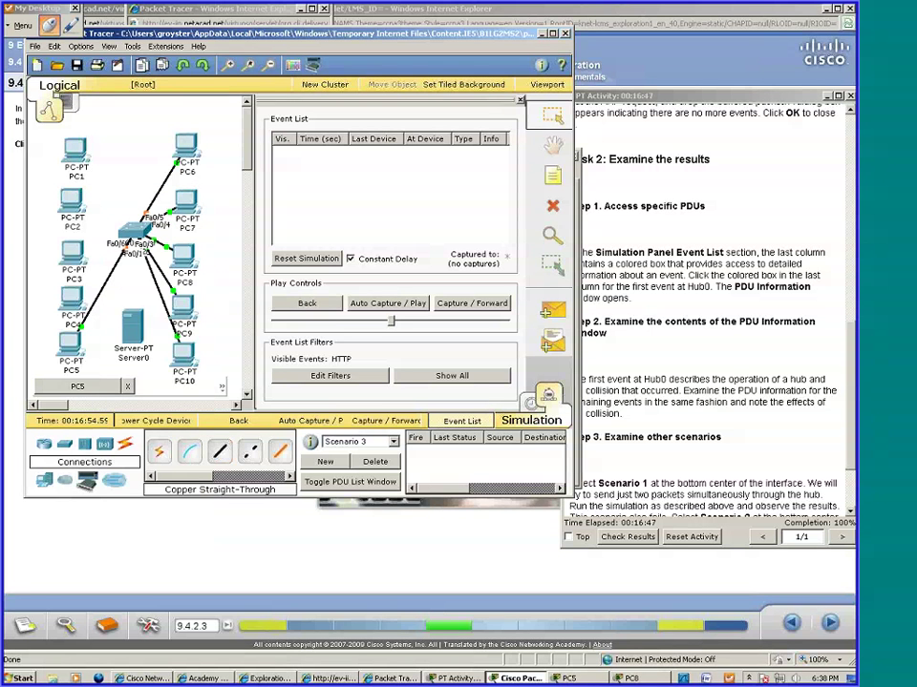
{"action": "left_click", "coordinate": [132, 234]}
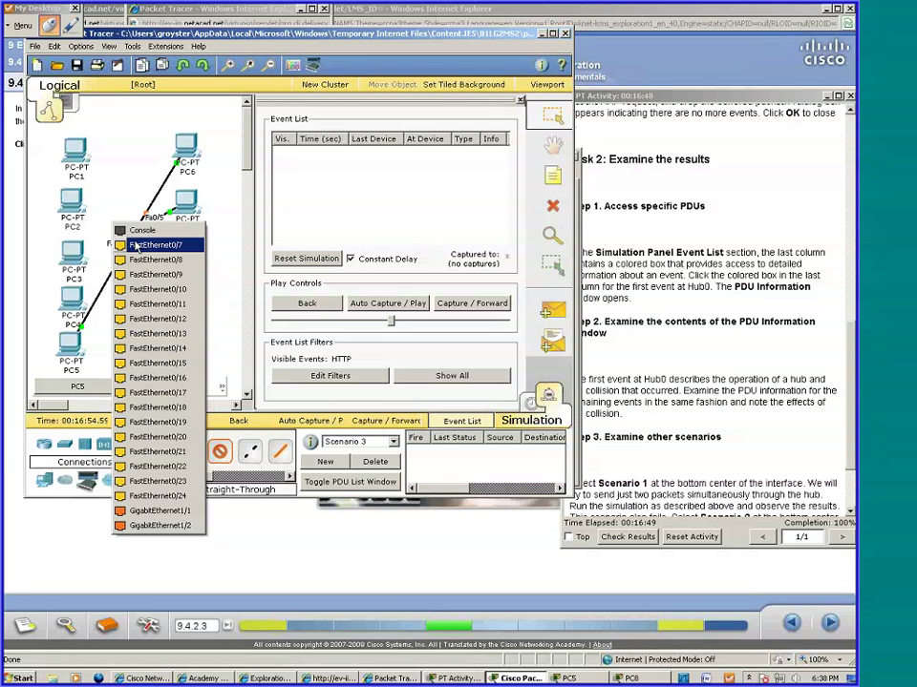
{"action": "left_click", "coordinate": [125, 227]}
- Connect PC3 to the next free switch port with a straight-through cable
{"action": "left_click", "coordinate": [220, 454]}
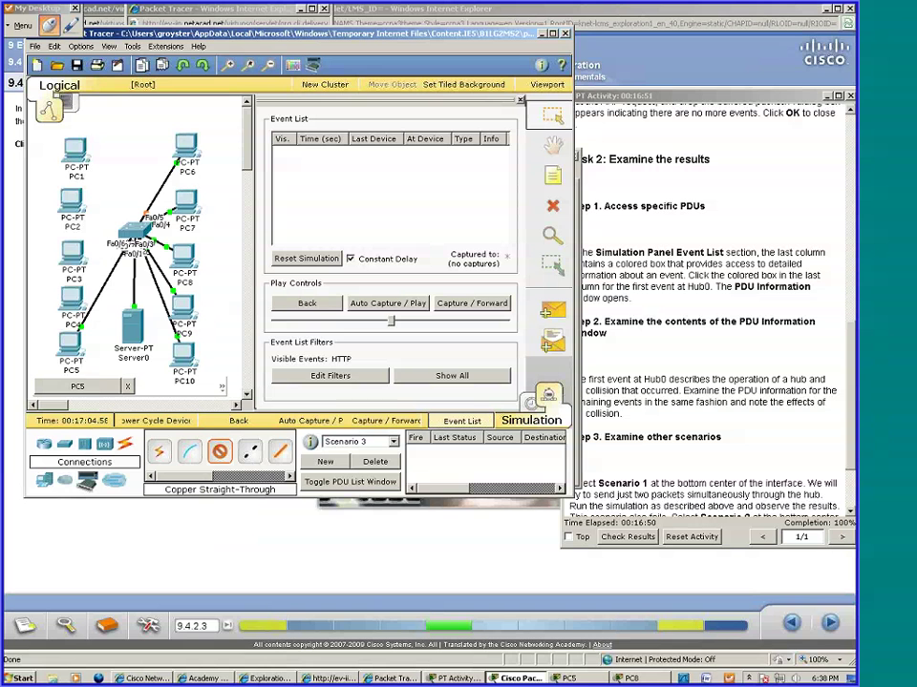
{"action": "left_click", "coordinate": [132, 234]}
{"action": "left_click", "coordinate": [126, 238]}
{"action": "left_click", "coordinate": [127, 233]}
{"action": "left_click", "coordinate": [147, 277]}
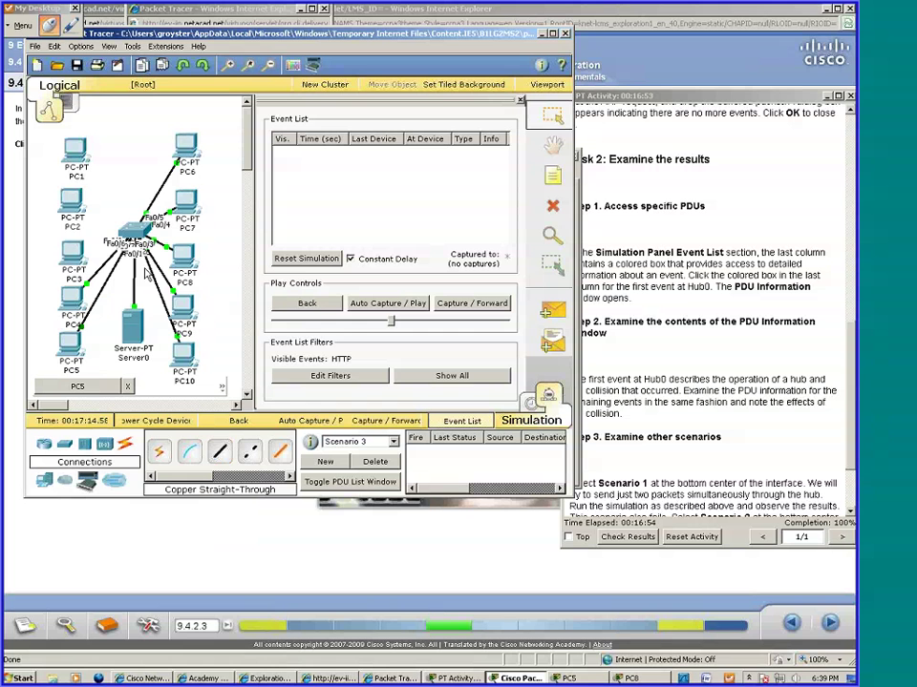
{"action": "left_click", "coordinate": [220, 454]}
{"action": "left_click", "coordinate": [136, 233]}
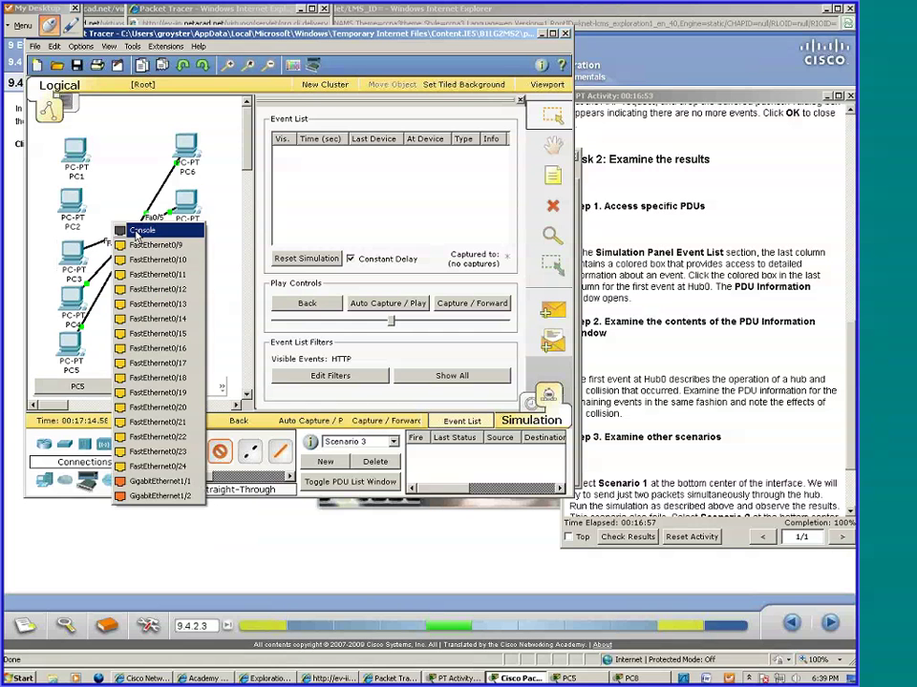
{"action": "left_click", "coordinate": [141, 245]}
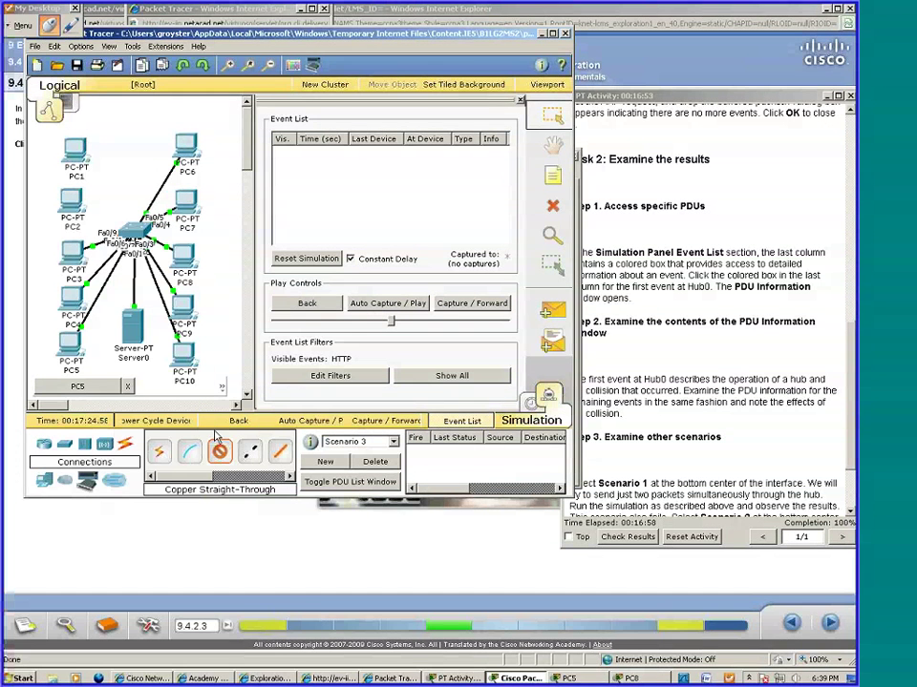
- Cable PC2 to switch port Fa0/10 and PC1 to Fa0/11
{"action": "left_click", "coordinate": [71, 199]}
{"action": "left_click", "coordinate": [72, 165]}
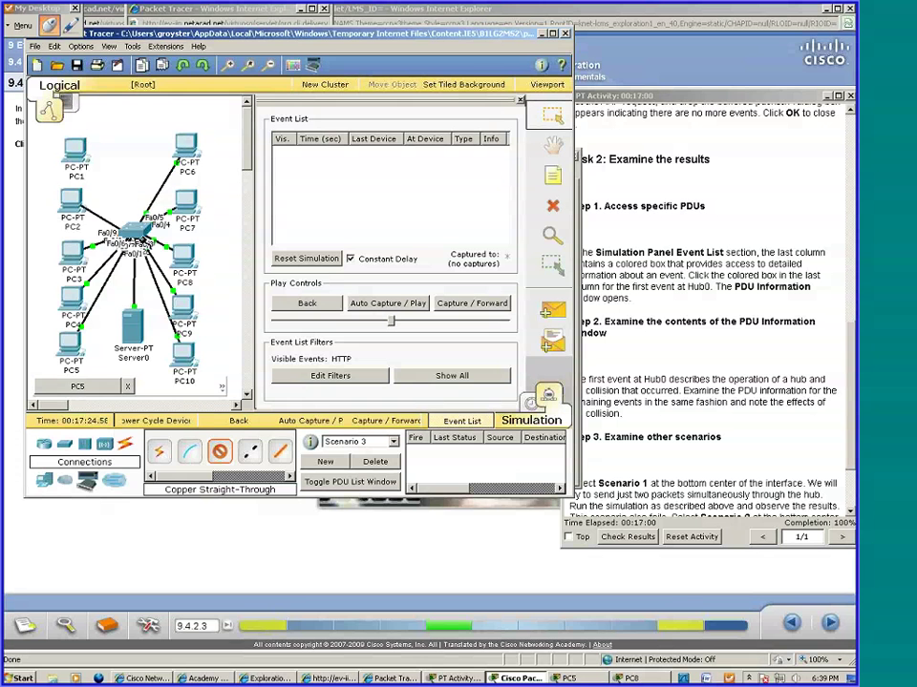
{"action": "left_click", "coordinate": [134, 229]}
{"action": "left_click", "coordinate": [103, 186]}
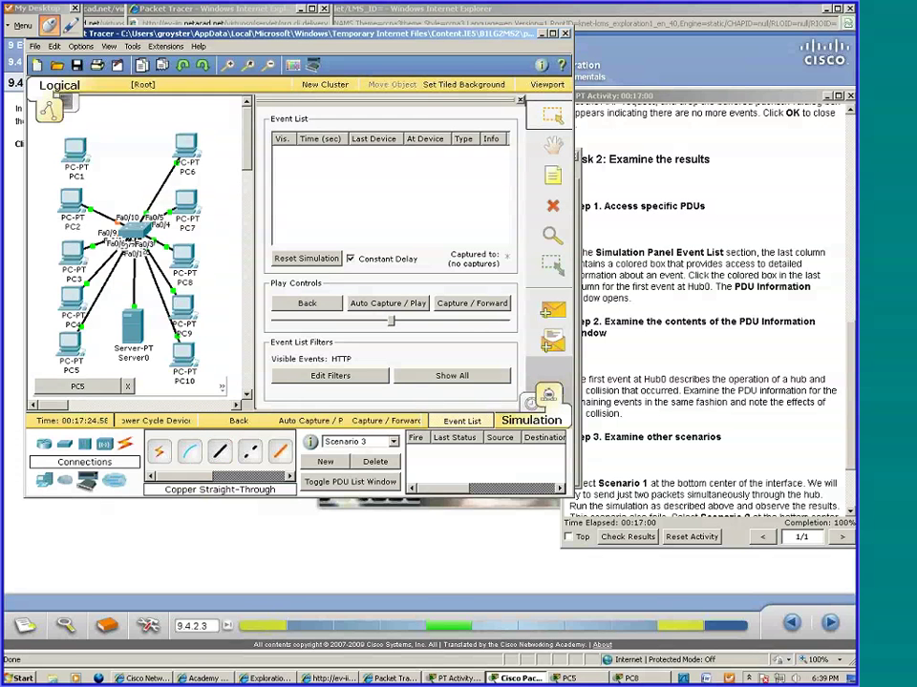
{"action": "left_click", "coordinate": [219, 450]}
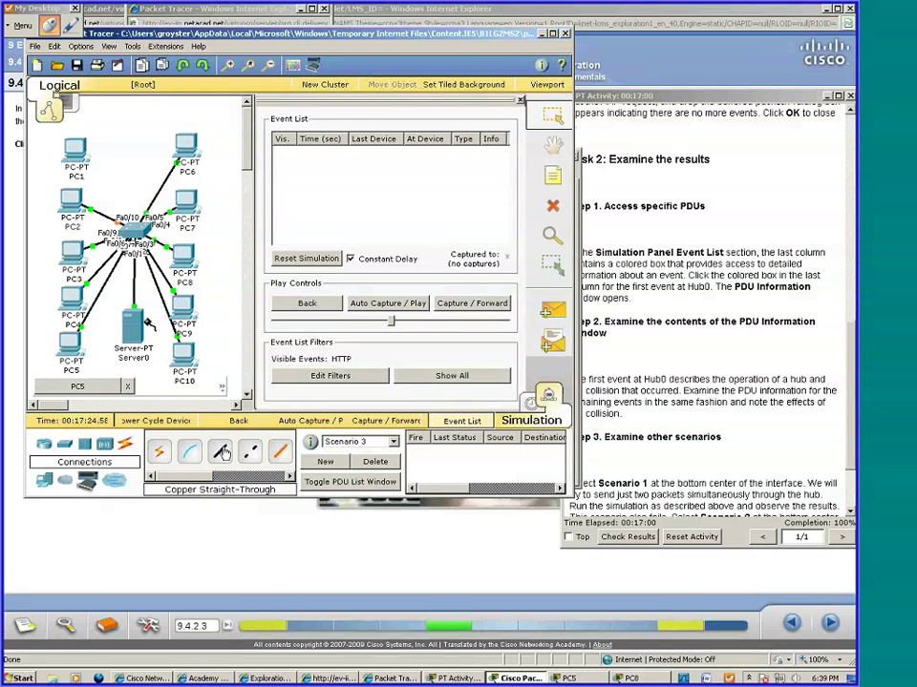
{"action": "left_click", "coordinate": [89, 169]}
{"action": "left_click", "coordinate": [77, 144]}
{"action": "left_click", "coordinate": [133, 227]}
{"action": "left_click", "coordinate": [139, 248]}
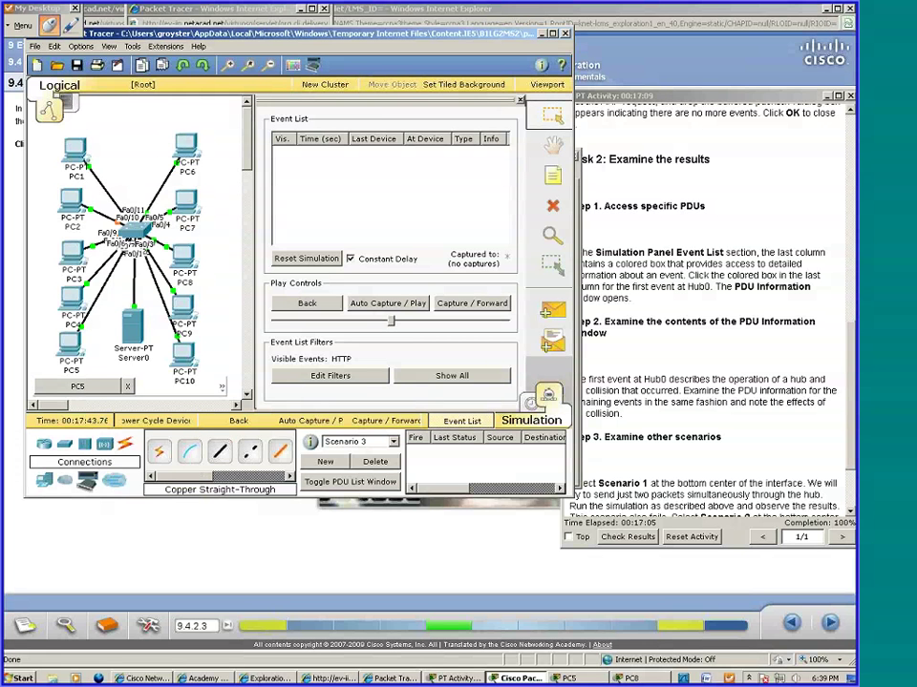
- Switch the network from Simulation to Realtime mode
{"action": "left_click", "coordinate": [531, 403]}
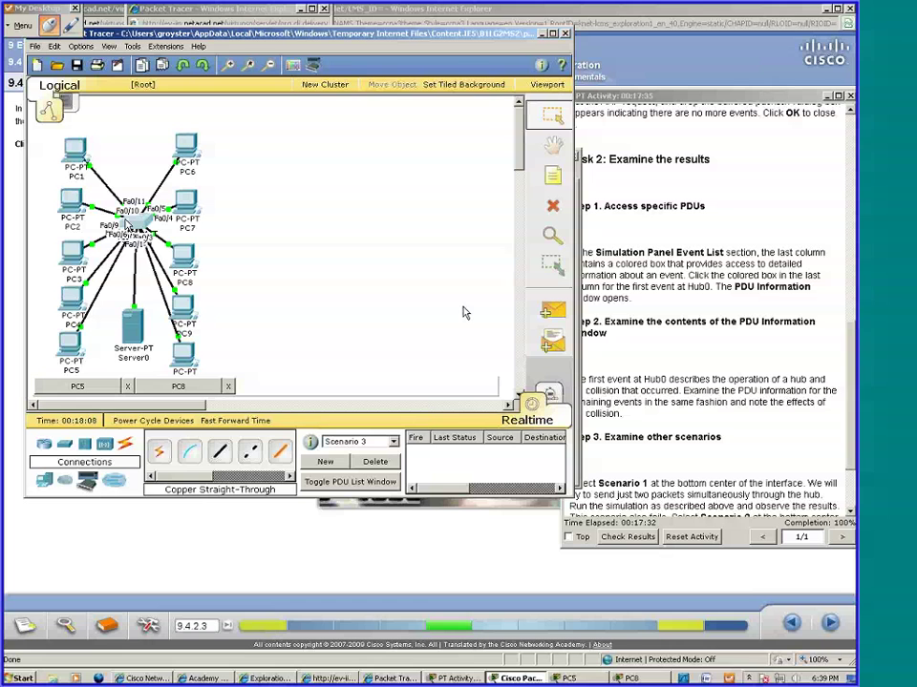
- In Switch0's CLI, enter privileged mode with 'en' and run 'show mac-address-table'
{"action": "mouse_move", "coordinate": [130, 228]}
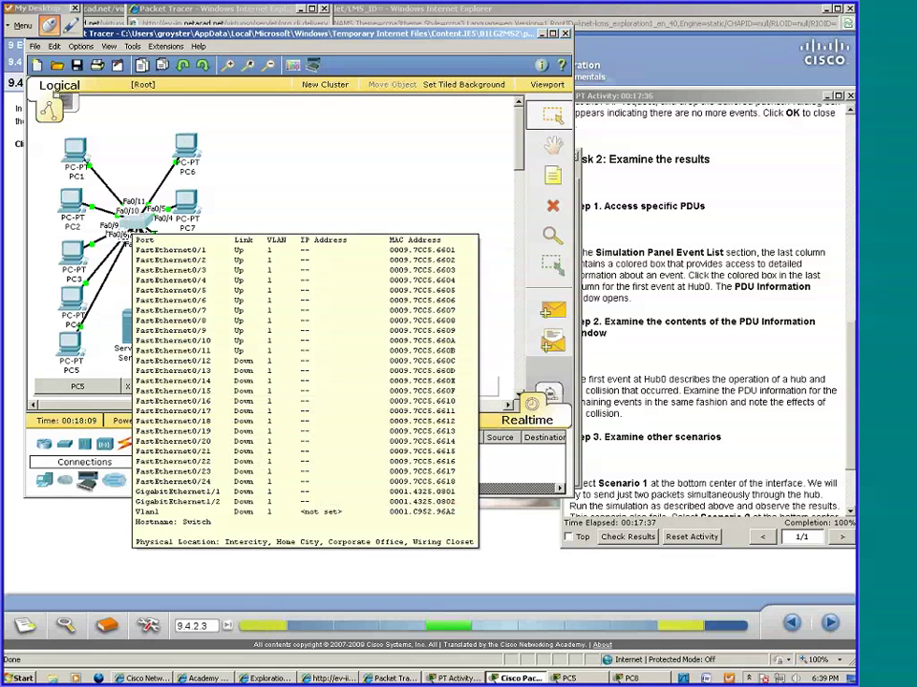
{"action": "left_click", "coordinate": [130, 227]}
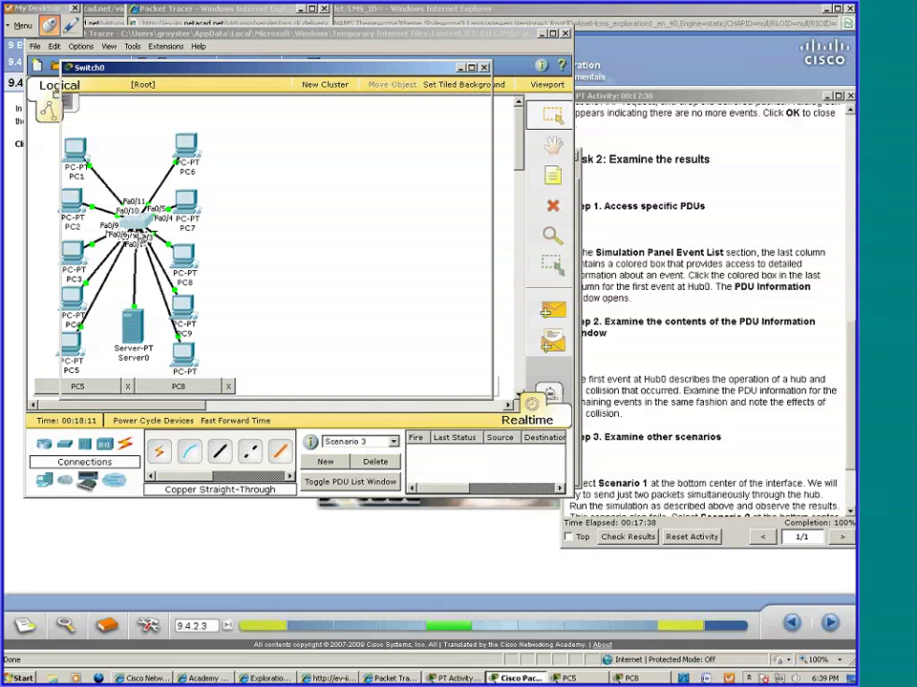
{"action": "left_click", "coordinate": [164, 84]}
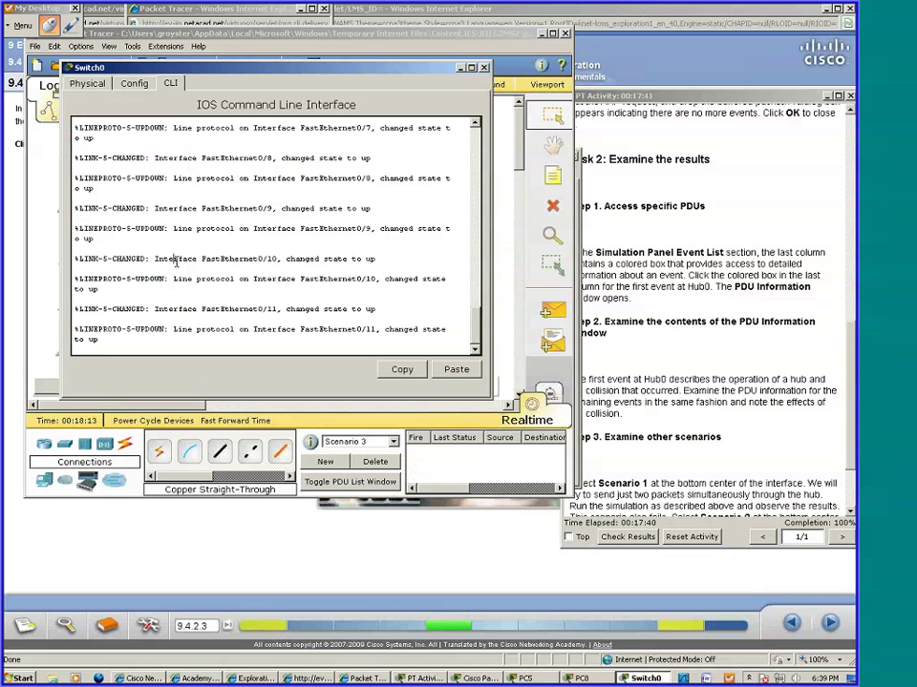
{"action": "type", "text": "en"}
{"action": "key", "text": "Return"}
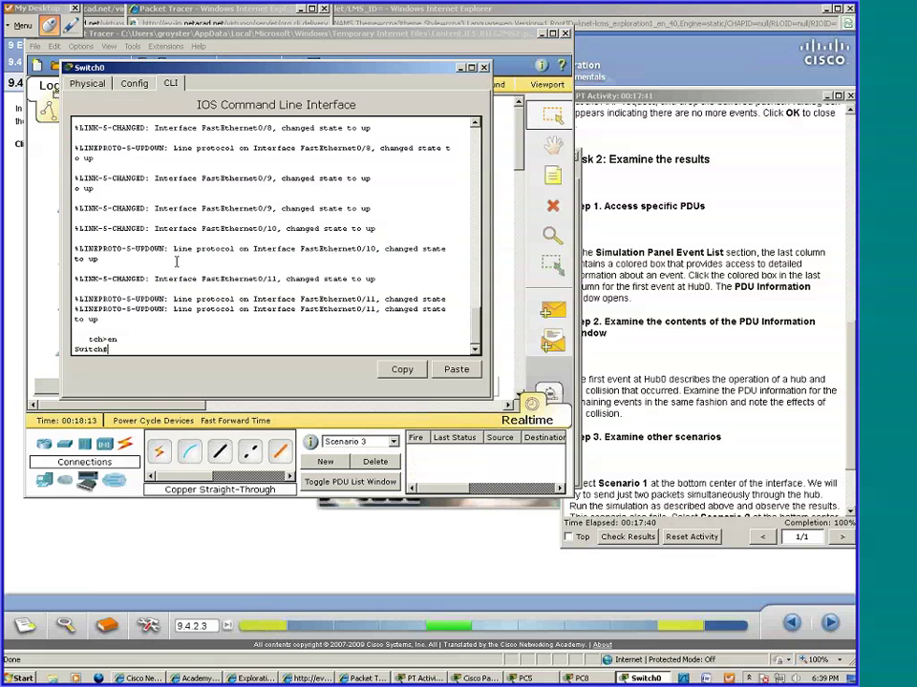
{"action": "type", "text": "sh a"}
{"action": "key", "text": "Tab"}
{"action": "key", "text": "Tab"}
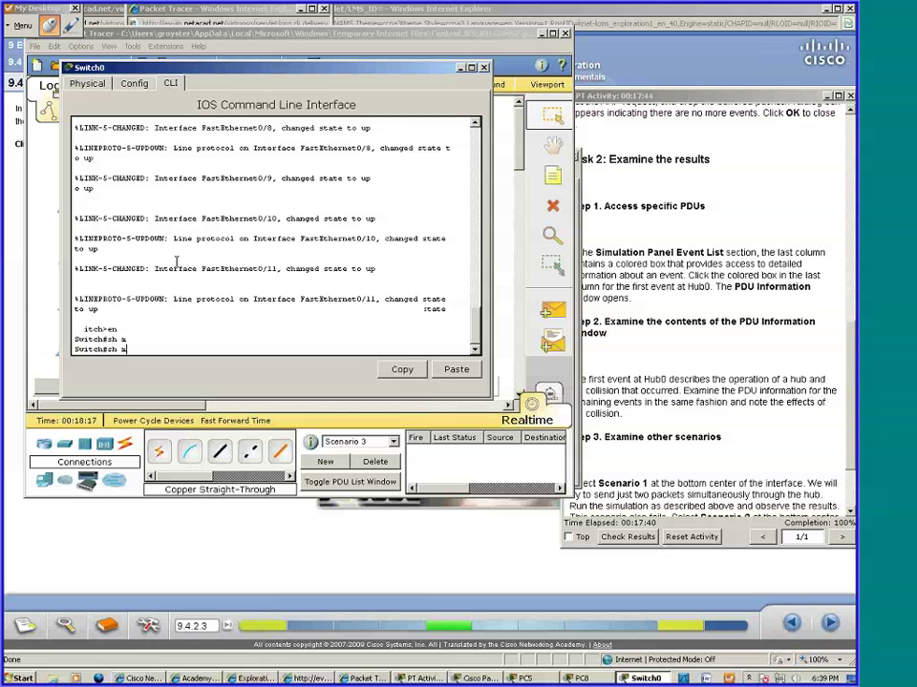
{"action": "key", "text": "BackSpace"}
{"action": "type", "text": "mac-address-table"}
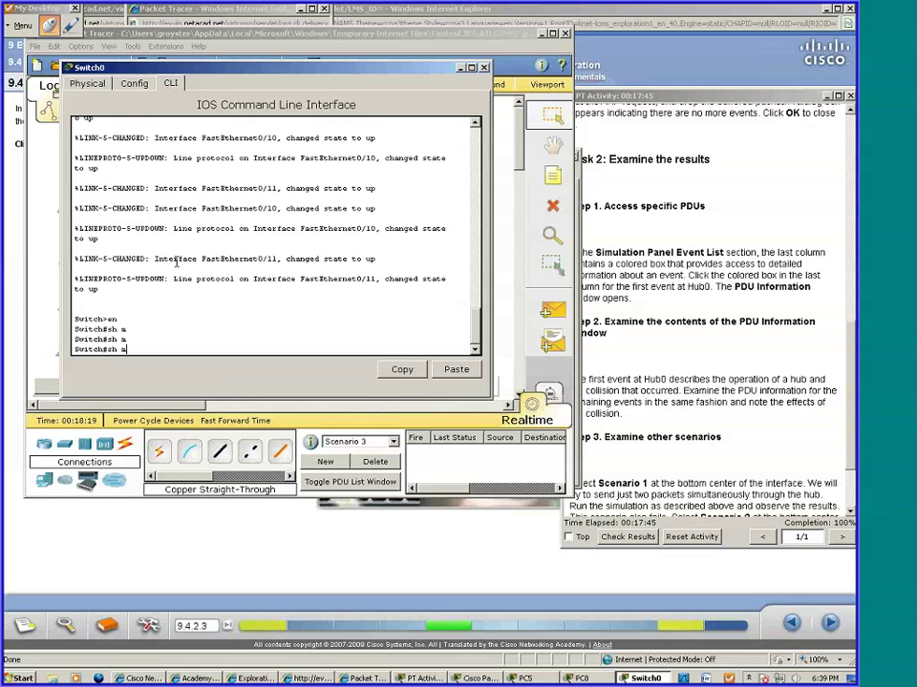
{"action": "key", "text": "Return"}
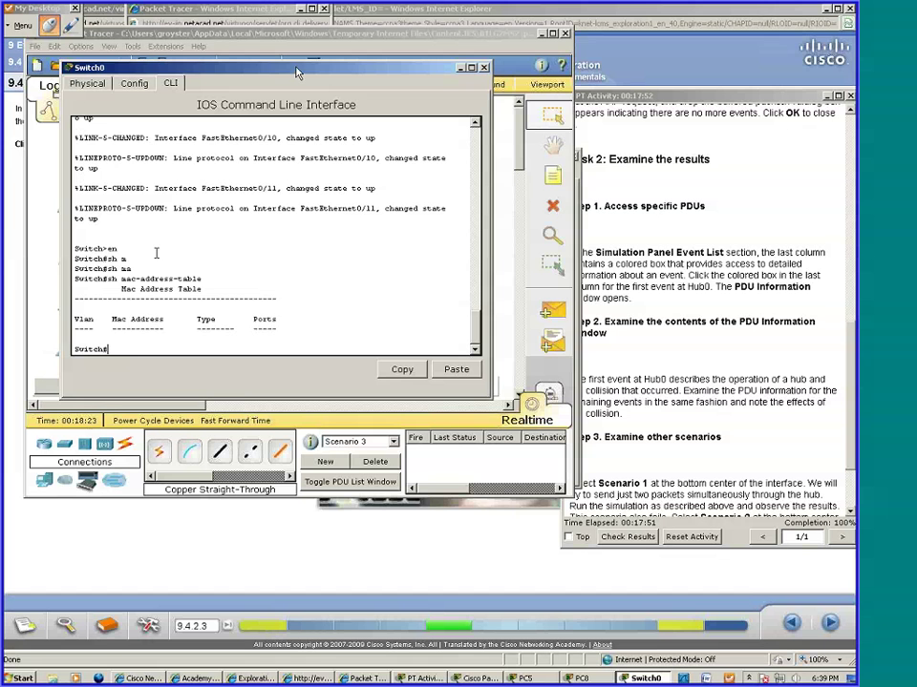
- Move the Switch0 console window up and to the right
{"action": "left_click_drag", "start_coordinate": [373, 66], "coordinate": [445, 38]}
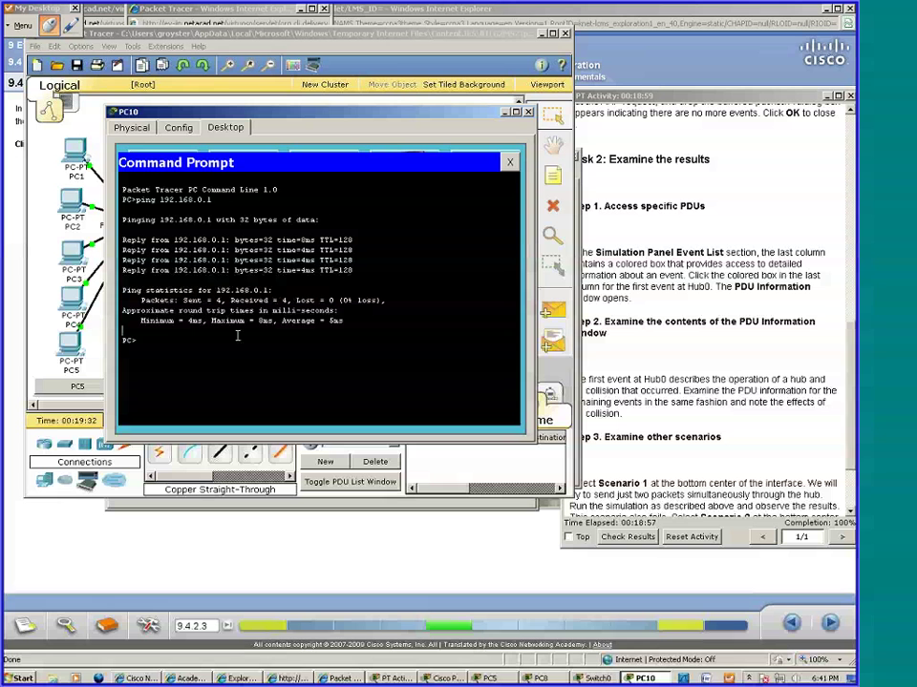
- Type 'ping 192.168.0.1' in PC10's command prompt
{"action": "type", "text": "ping 192.168.0.1"}
- Close PC10's window, return to Simulation mode and add ICMP to the event filter alongside HTTP
{"action": "key", "text": "alt+F4"}
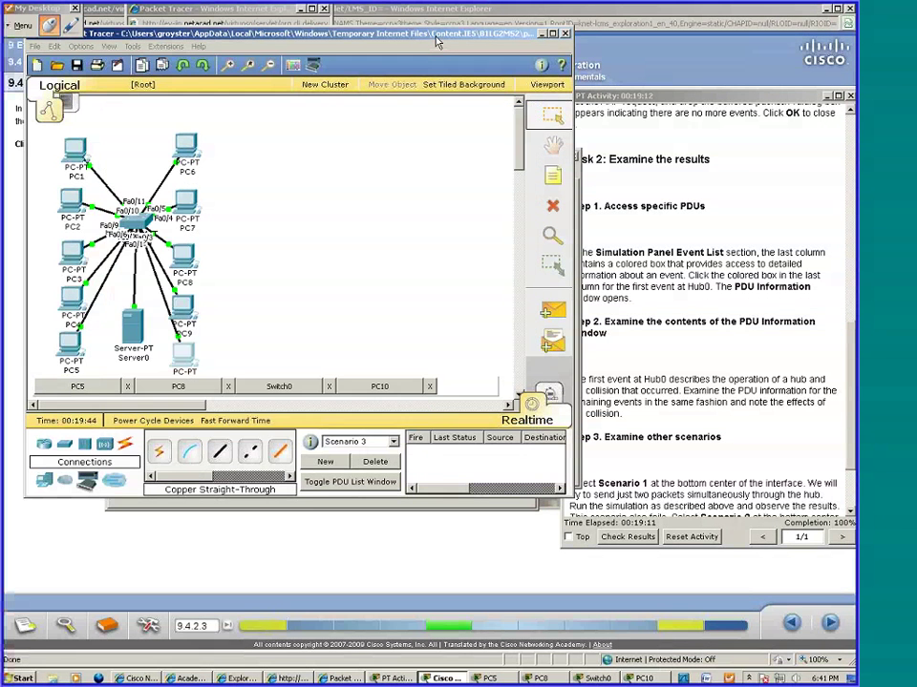
{"action": "left_click", "coordinate": [542, 397]}
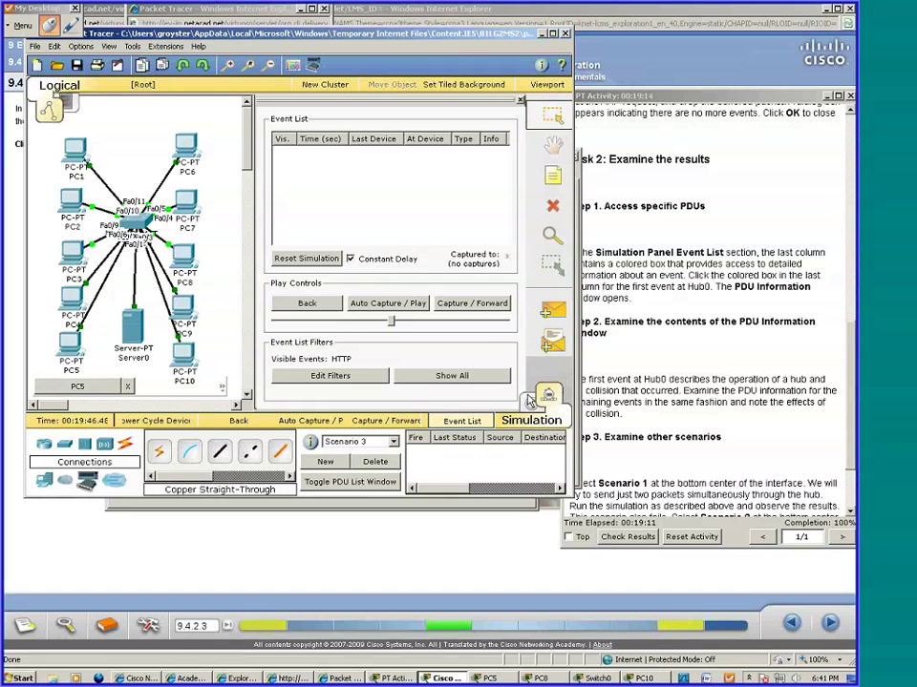
{"action": "left_click", "coordinate": [332, 375]}
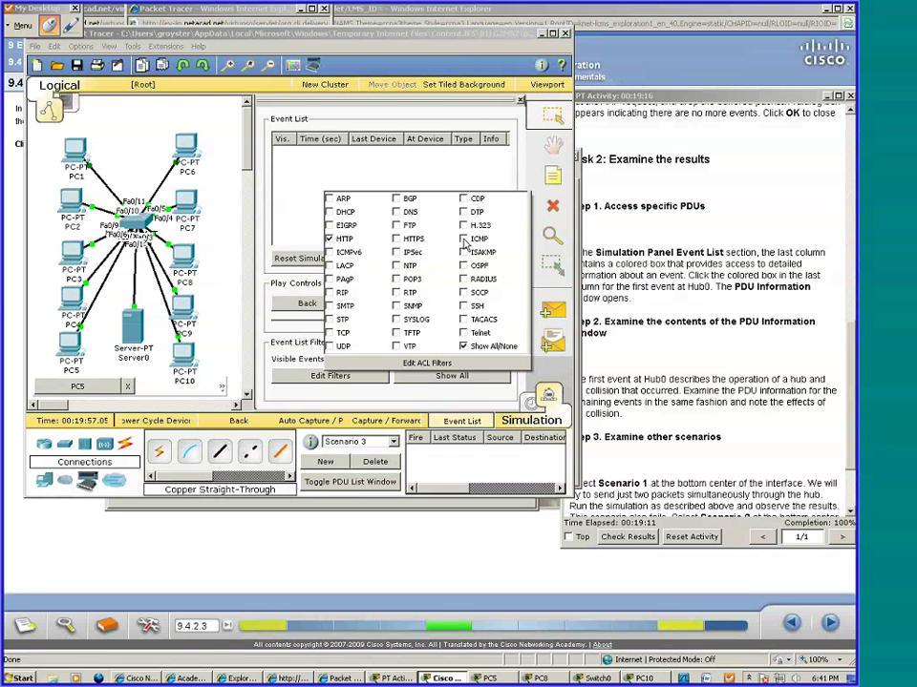
{"action": "left_click", "coordinate": [464, 240]}
{"action": "left_click", "coordinate": [274, 404]}
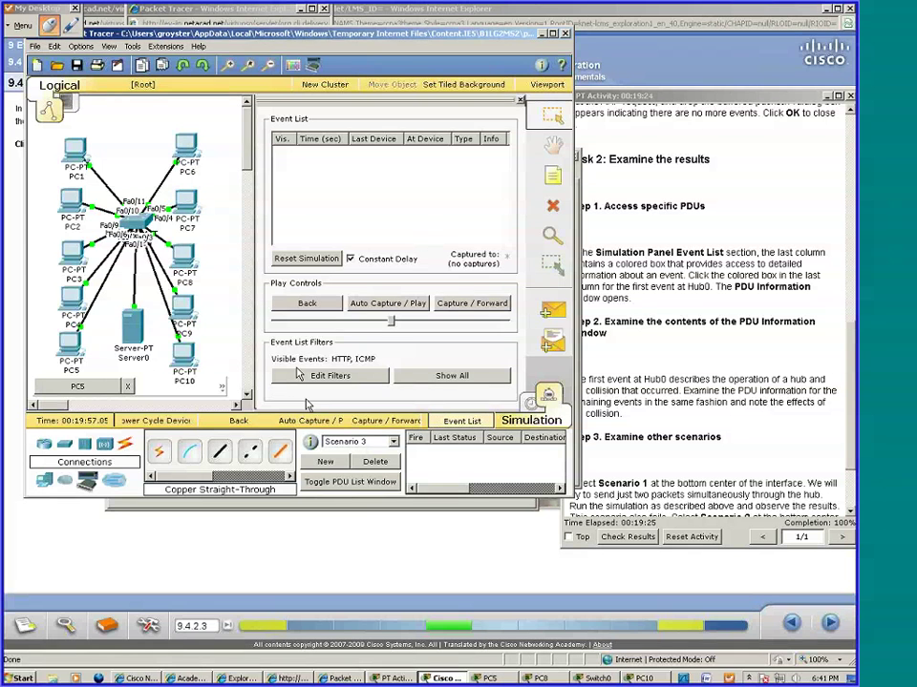
- Run PC10's ping to 192.168.0.1 and return to the simulation view
{"action": "left_click", "coordinate": [184, 360]}
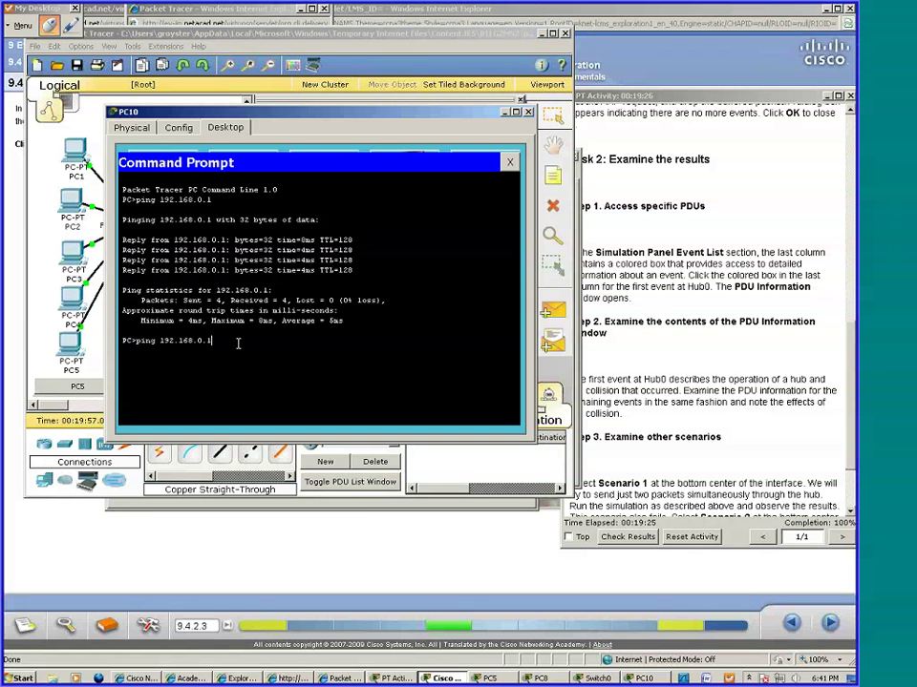
{"action": "key", "text": "Return"}
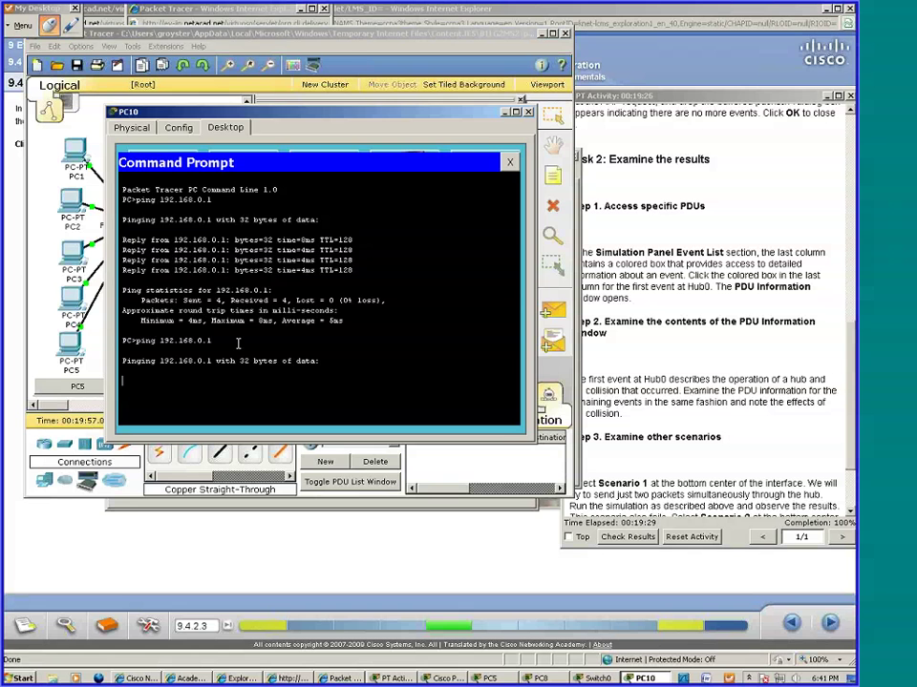
{"action": "left_click", "coordinate": [363, 46]}
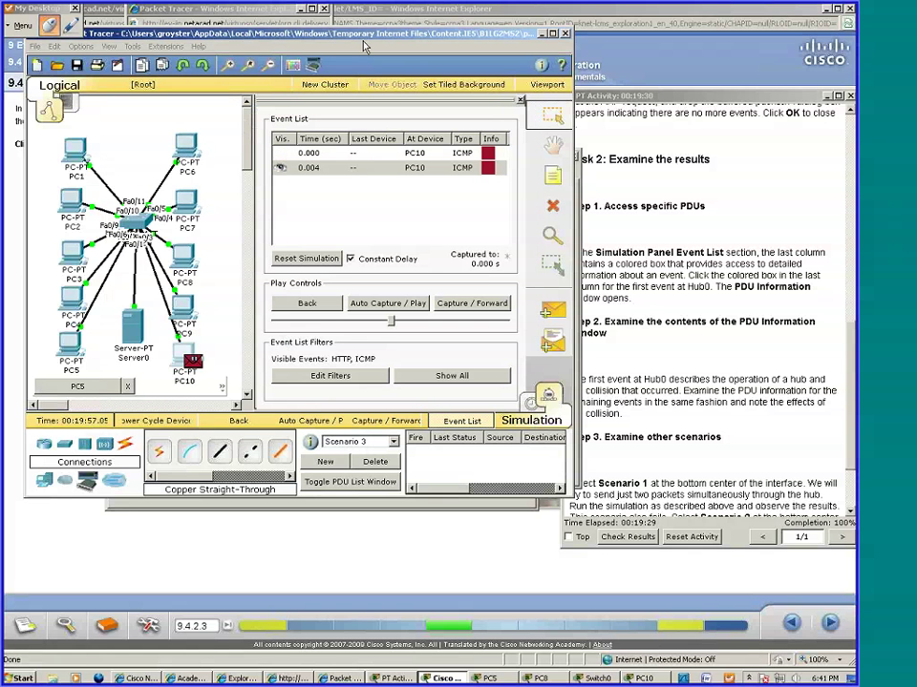
- Step the ICMP packet from PC10 through Switch0 to PC1 and the reply back to PC10
{"action": "left_click", "coordinate": [465, 304]}
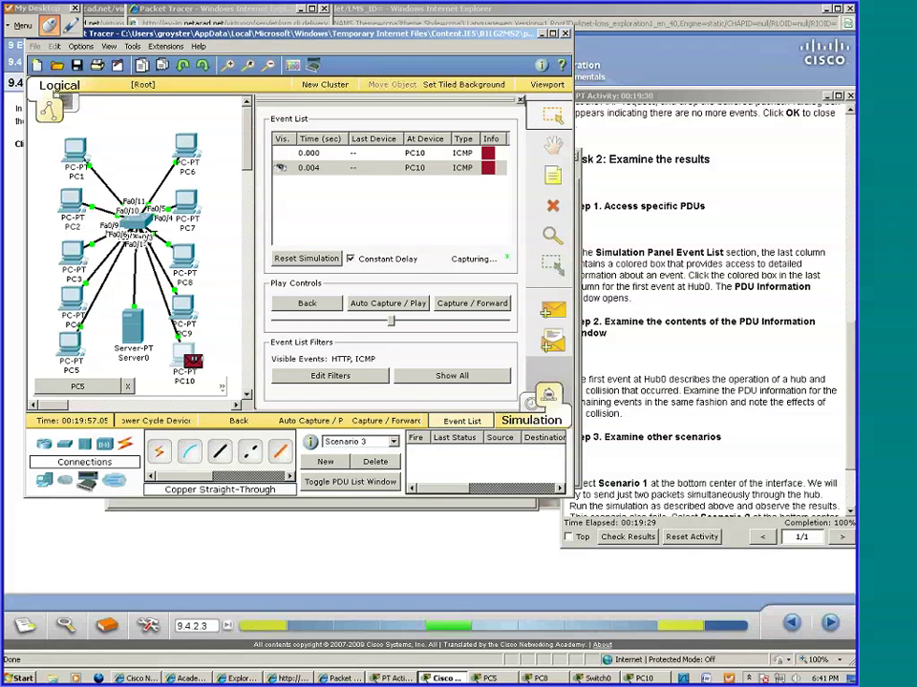
{"action": "left_click", "coordinate": [465, 304]}
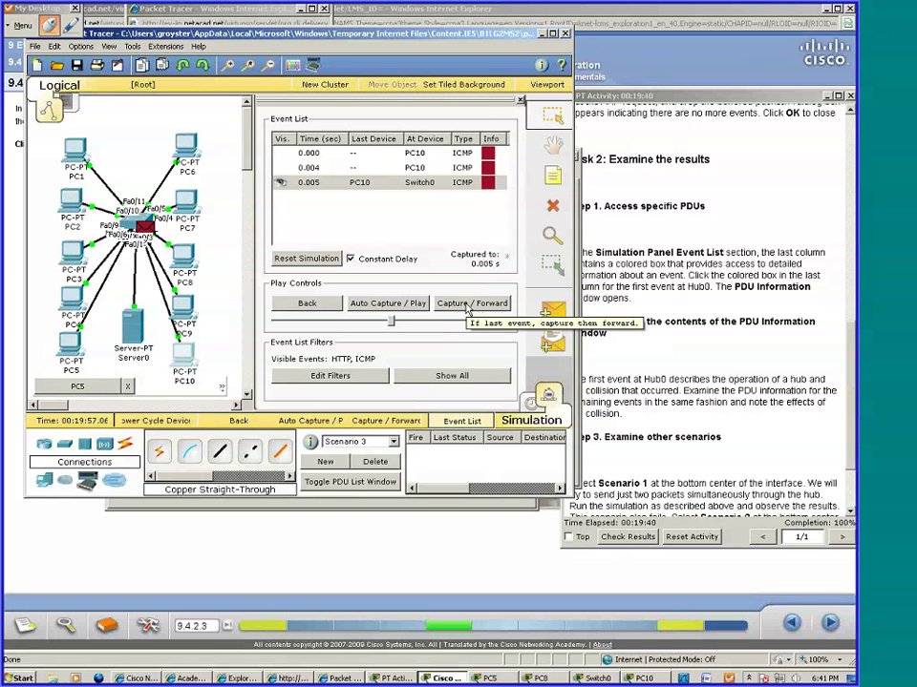
{"action": "left_click", "coordinate": [467, 305]}
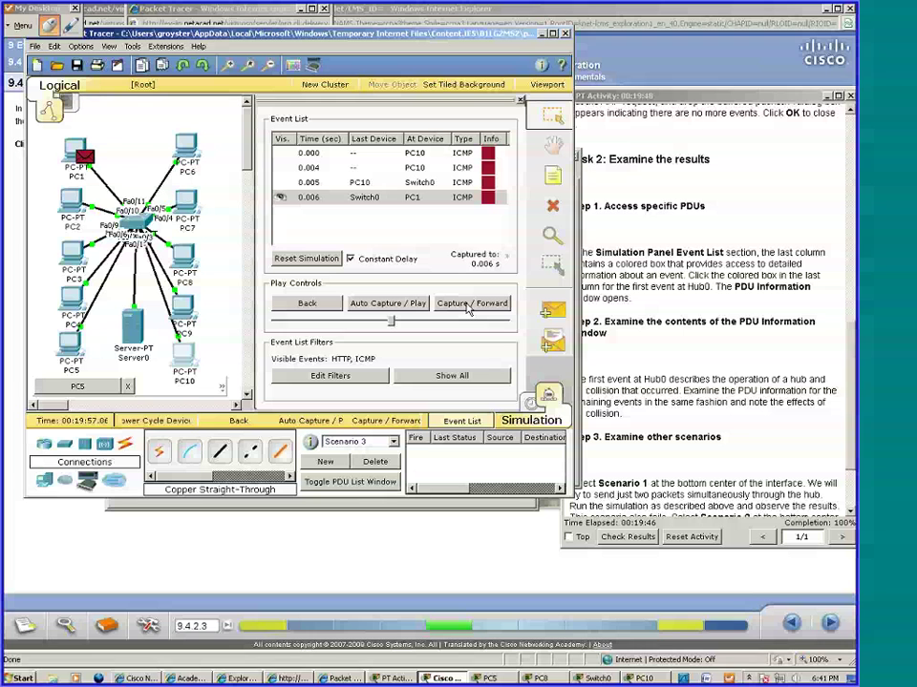
{"action": "left_click", "coordinate": [468, 304]}
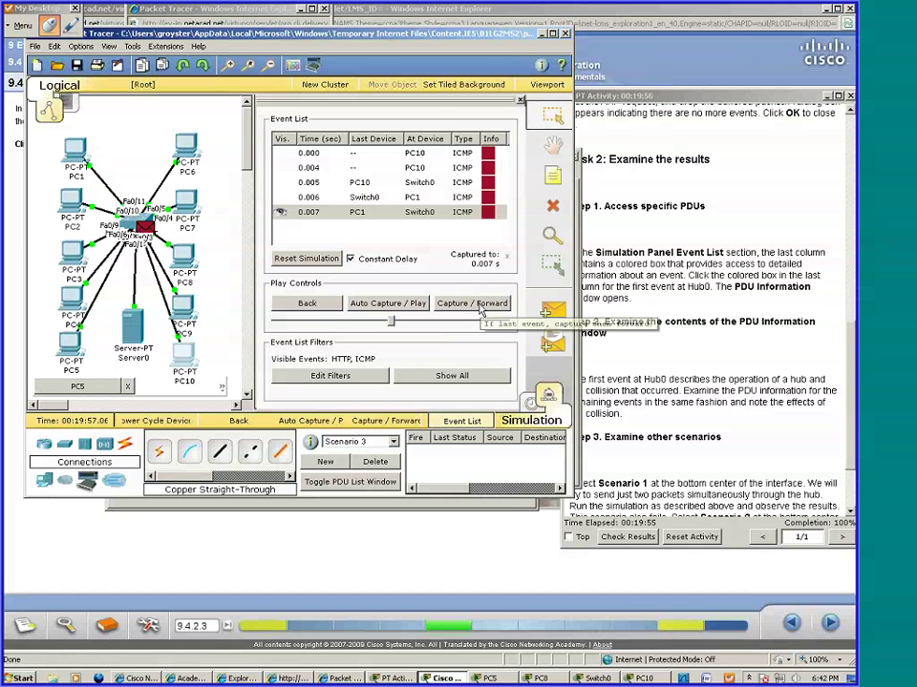
{"action": "left_click", "coordinate": [479, 308]}
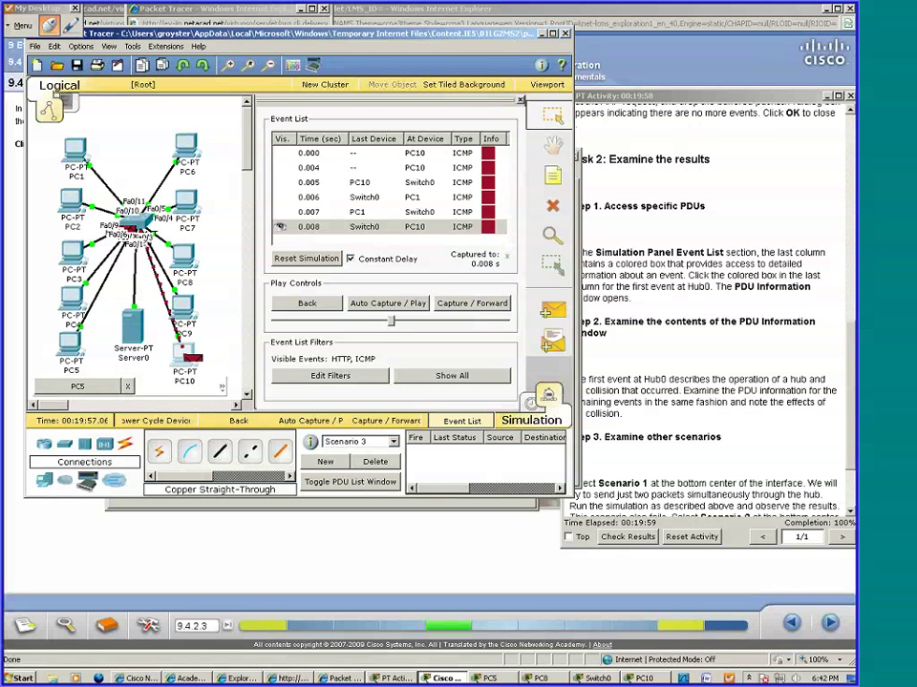
- Close PC8's web browser and launch the web browser on PC7
{"action": "left_click", "coordinate": [186, 264]}
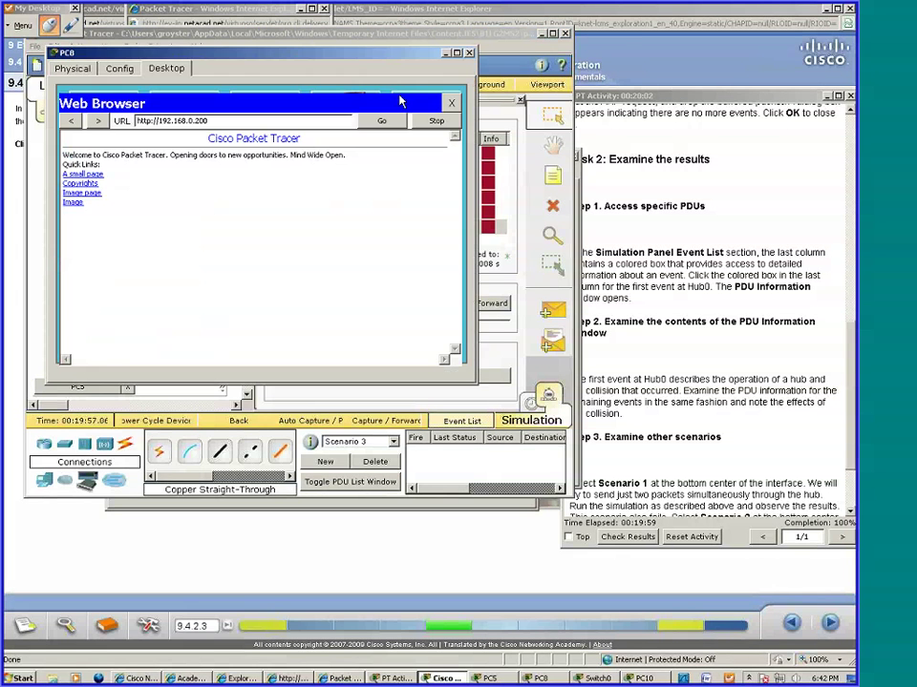
{"action": "left_click", "coordinate": [469, 54]}
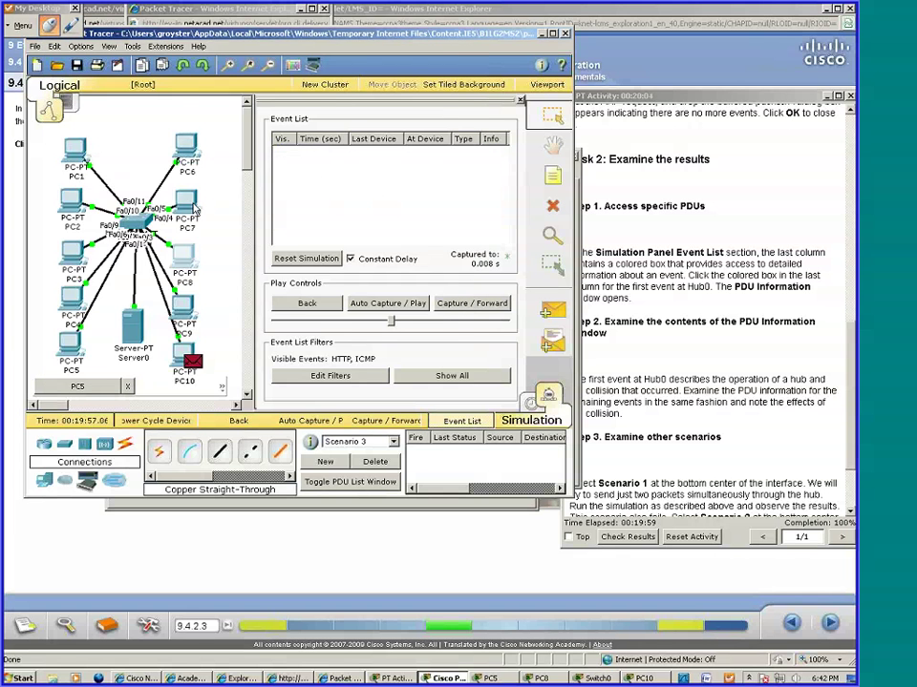
{"action": "left_click", "coordinate": [139, 153]}
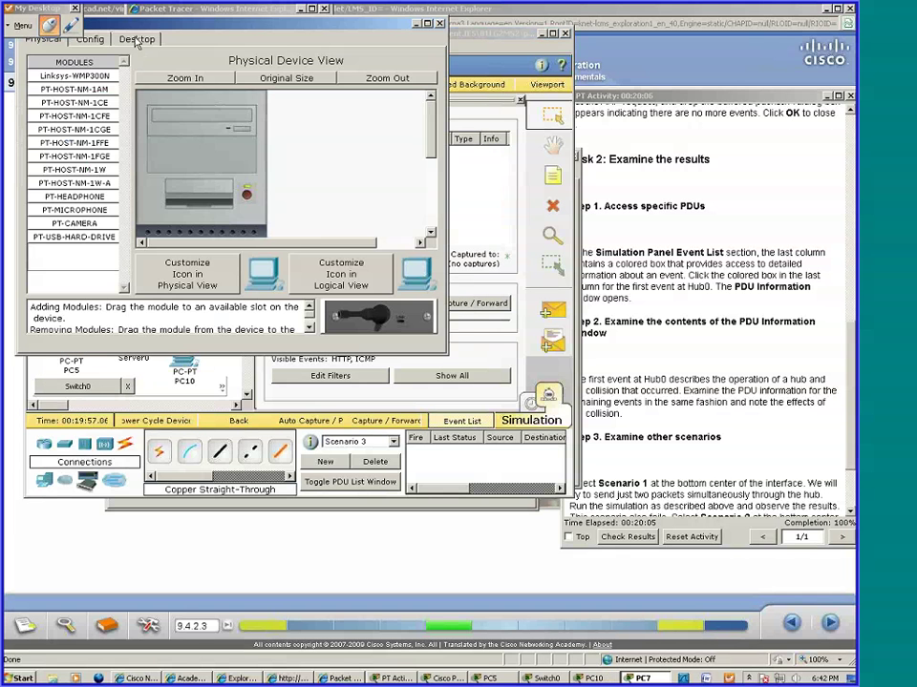
{"action": "left_click", "coordinate": [137, 41]}
{"action": "left_click", "coordinate": [396, 135]}
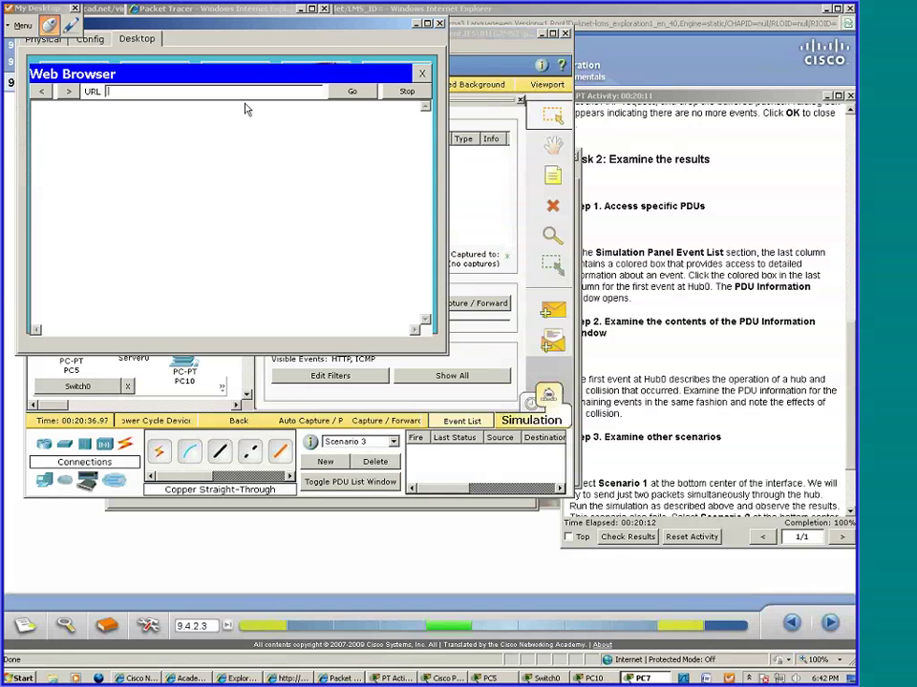
{"action": "type", "text": "192.168.0.200"}
{"action": "left_click", "coordinate": [371, 91]}
{"action": "left_click", "coordinate": [475, 45]}
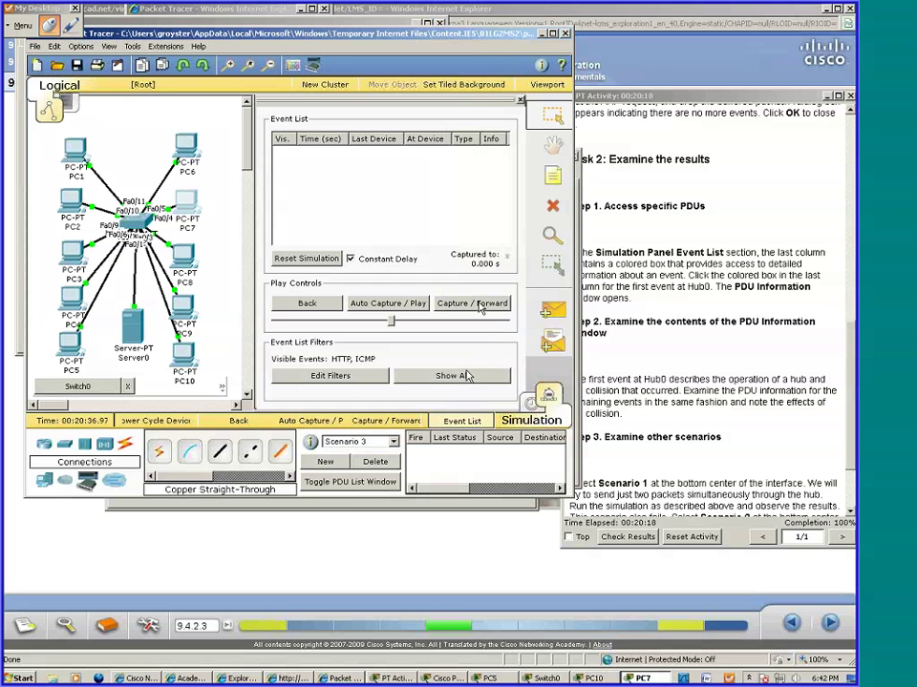
- Step PC7's HTTP request via Switch0 to Server0 and the reply back to PC7, reaching 0.013 s
{"action": "left_click", "coordinate": [480, 306]}
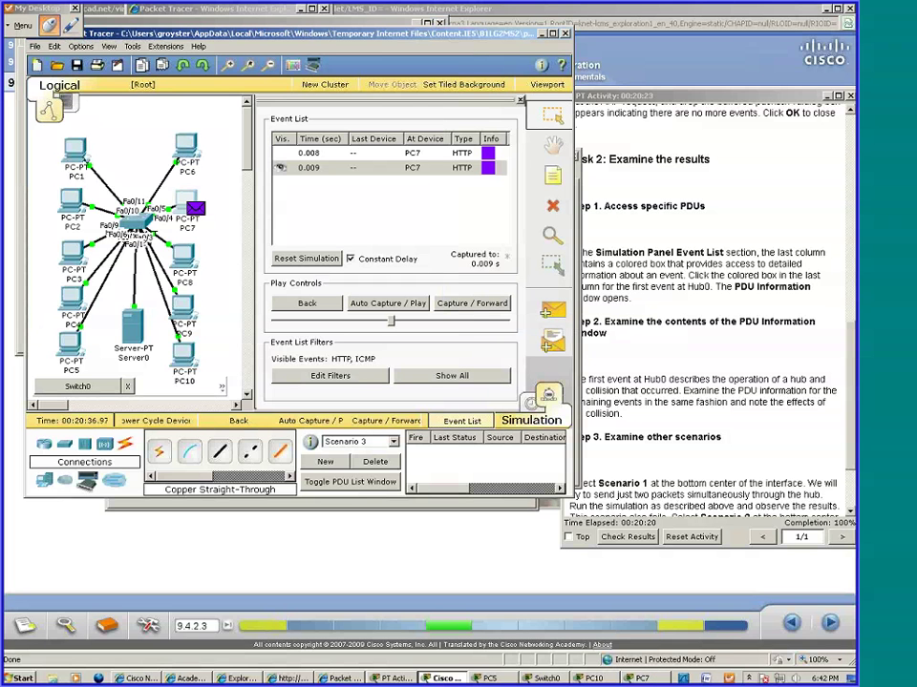
{"action": "left_click", "coordinate": [481, 305]}
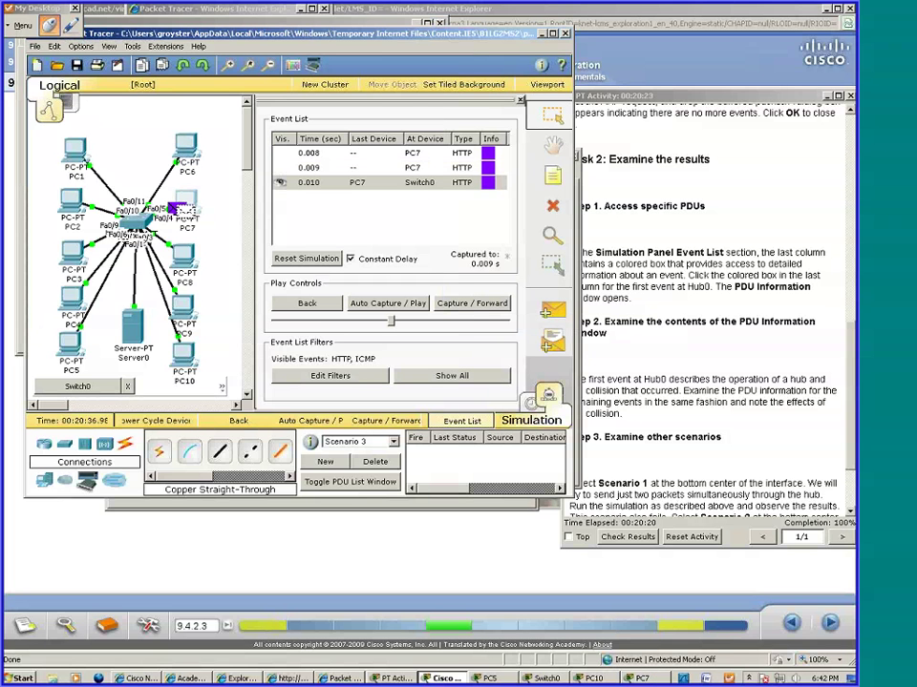
{"action": "left_click", "coordinate": [481, 306]}
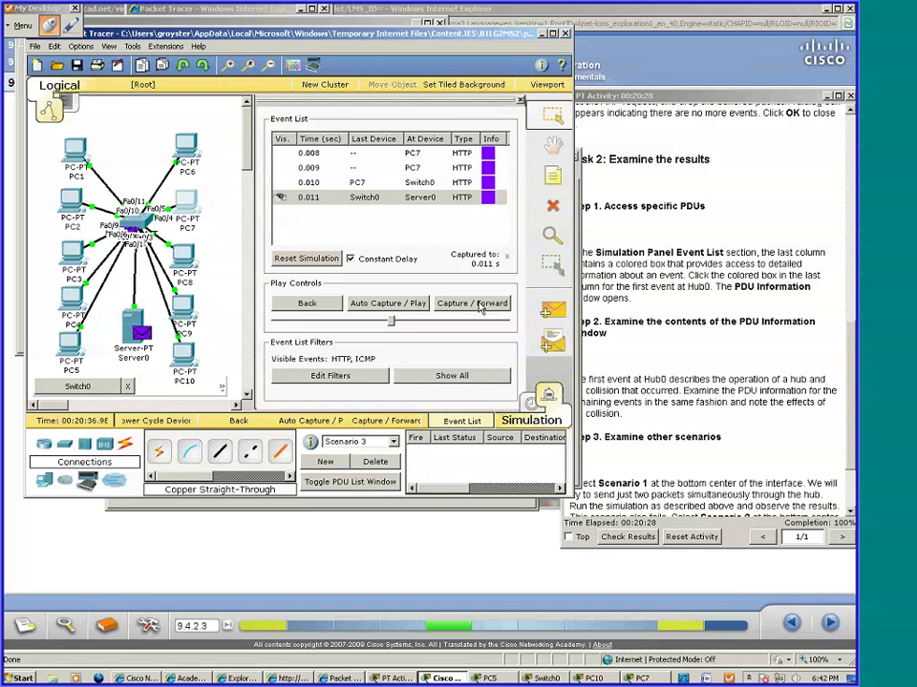
{"action": "left_click", "coordinate": [481, 303]}
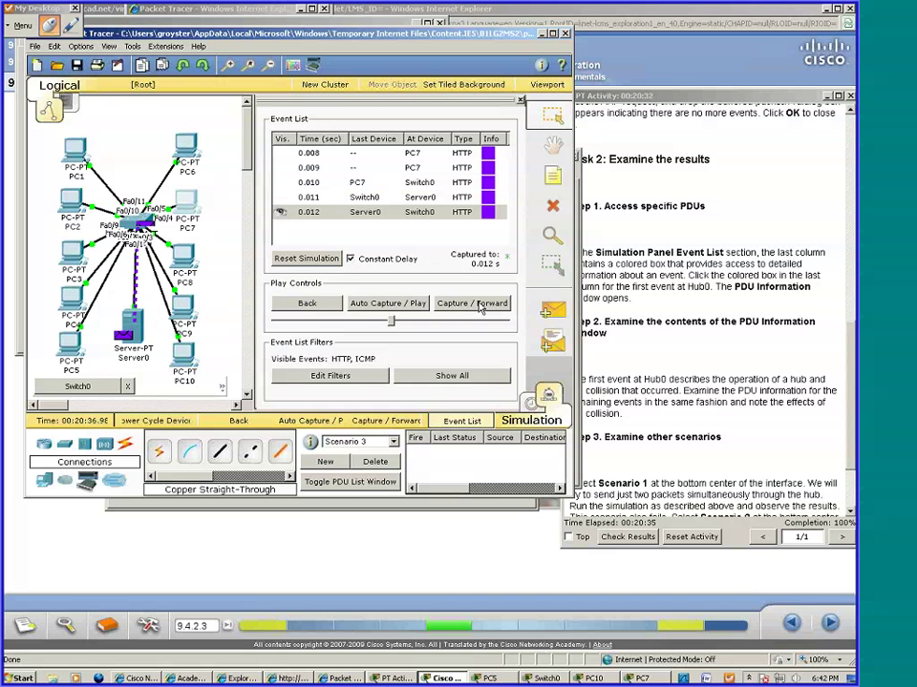
{"action": "left_click", "coordinate": [478, 304]}
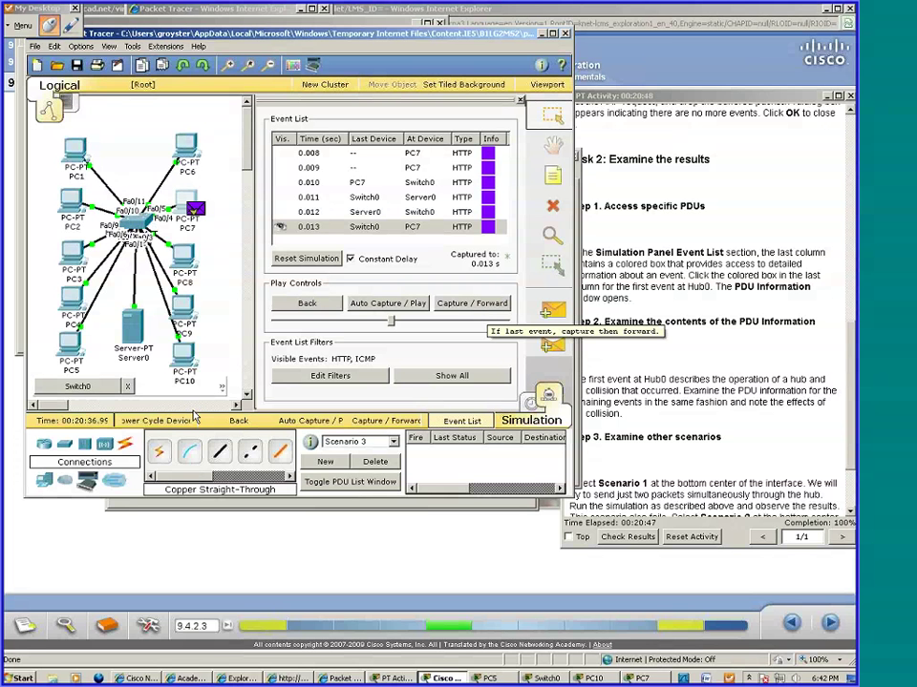
- Re-run show mac-address-table in Switch0's CLI, move its window aside, and nudge Switch0 higher
{"action": "left_click", "coordinate": [137, 220]}
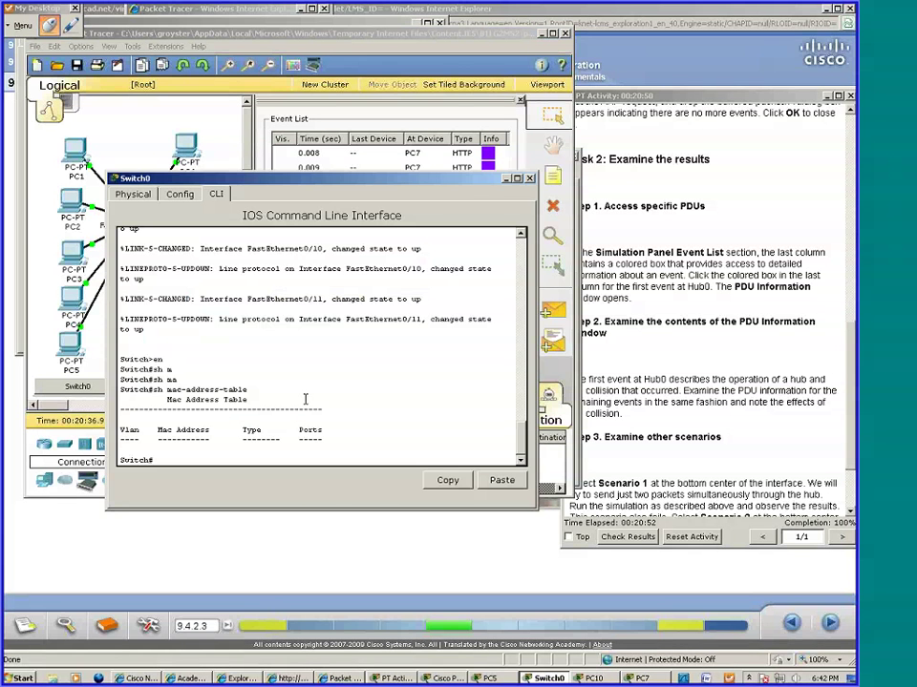
{"action": "key", "text": "Up"}
{"action": "key", "text": "Return"}
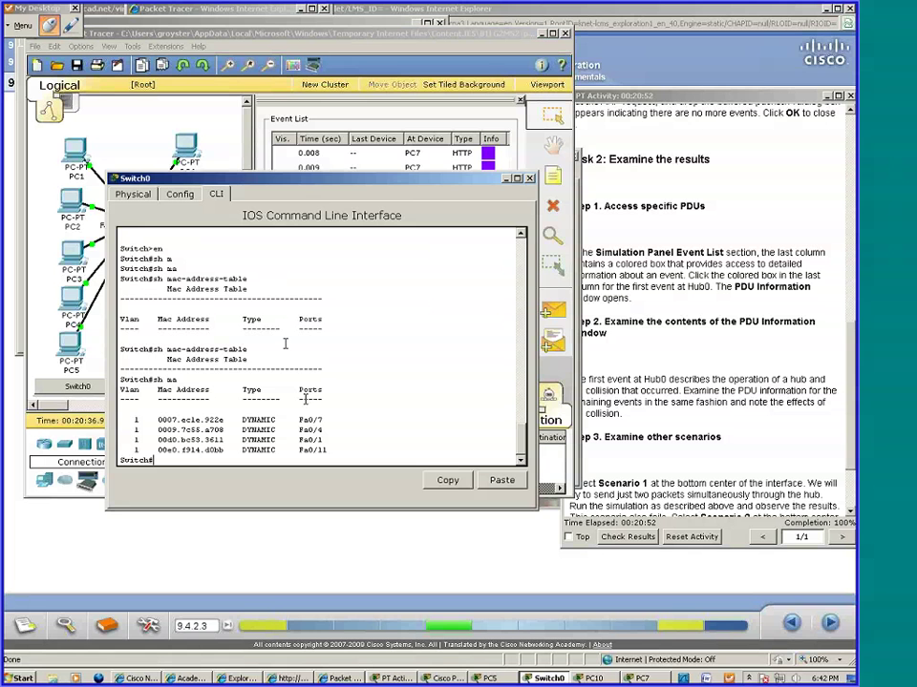
{"action": "left_click_drag", "start_coordinate": [238, 179], "coordinate": [463, 85]}
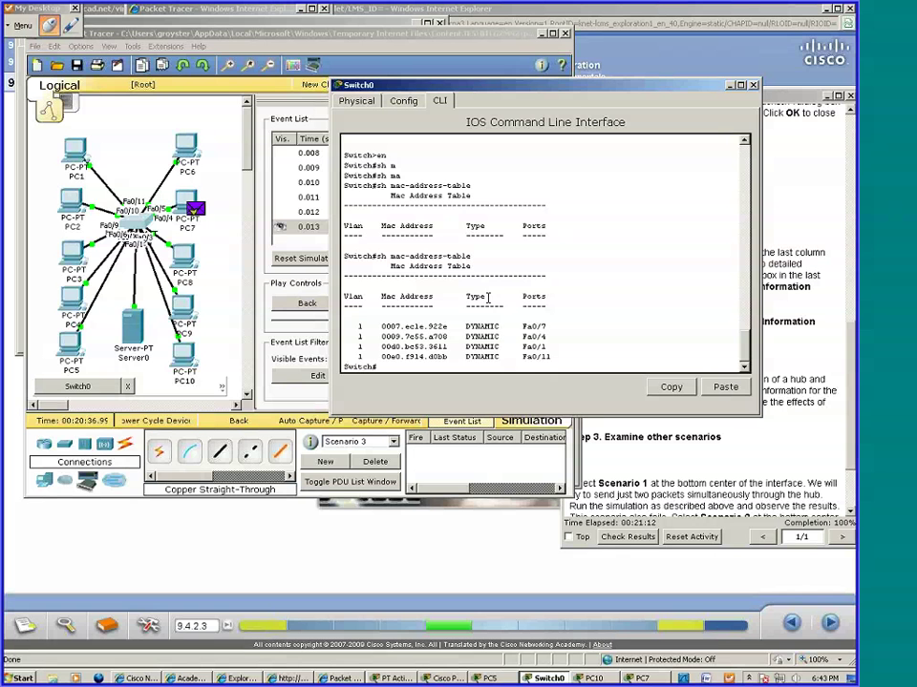
{"action": "mouse_move", "coordinate": [143, 229]}
{"action": "left_mouse_down"}
{"action": "mouse_move", "coordinate": [124, 141]}
{"action": "mouse_move", "coordinate": [153, 218]}
{"action": "mouse_move", "coordinate": [147, 182]}
{"action": "mouse_move", "coordinate": [150, 212]}
{"action": "left_mouse_up"}
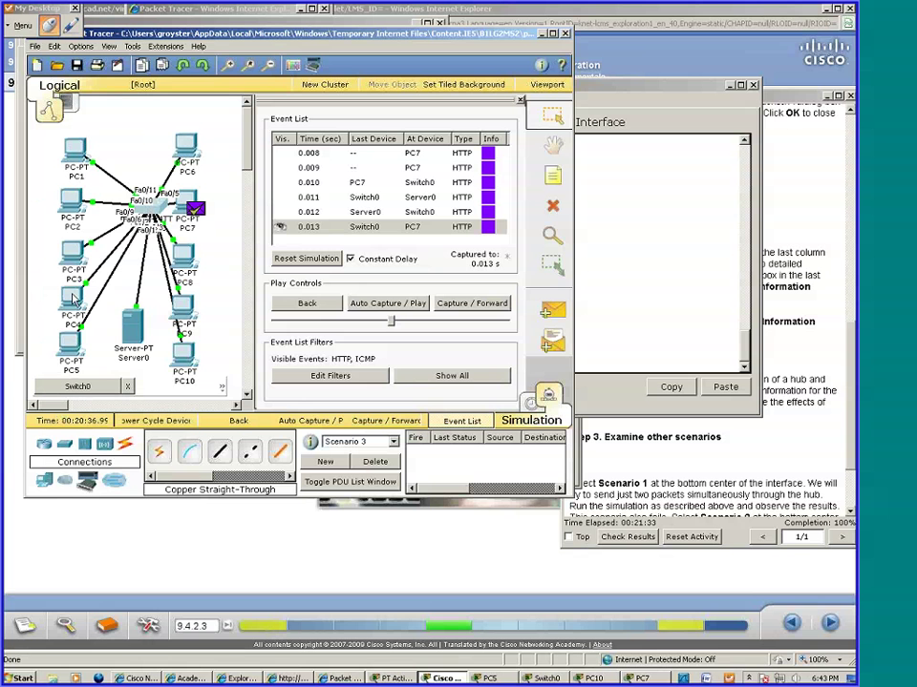
- Check the IP addresses of the PCs and Server0, then move Server0 slightly lower
{"action": "mouse_move", "coordinate": [74, 299]}
{"action": "mouse_move", "coordinate": [70, 354]}
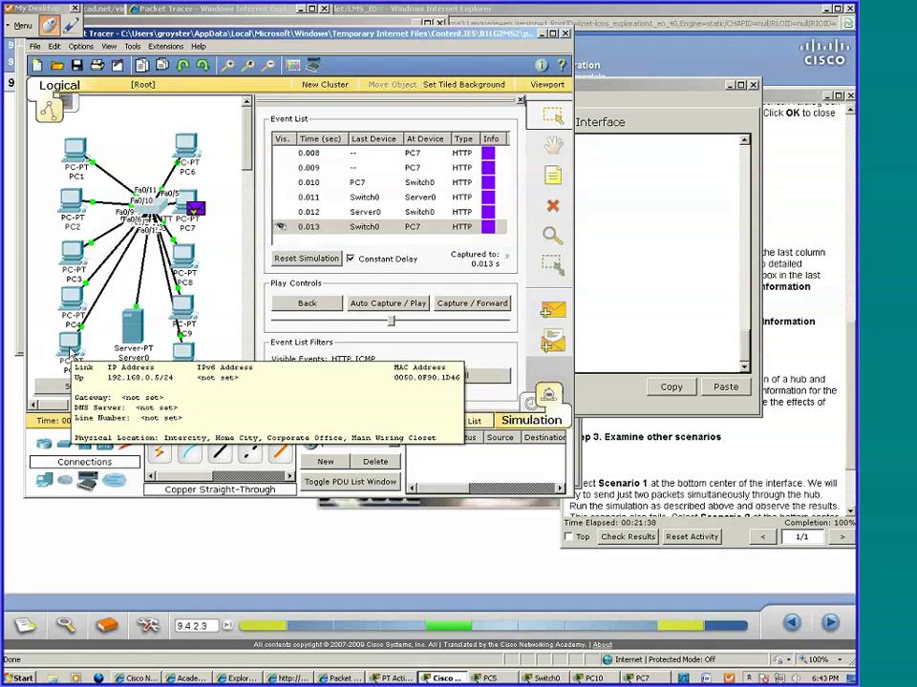
{"action": "mouse_move", "coordinate": [77, 152]}
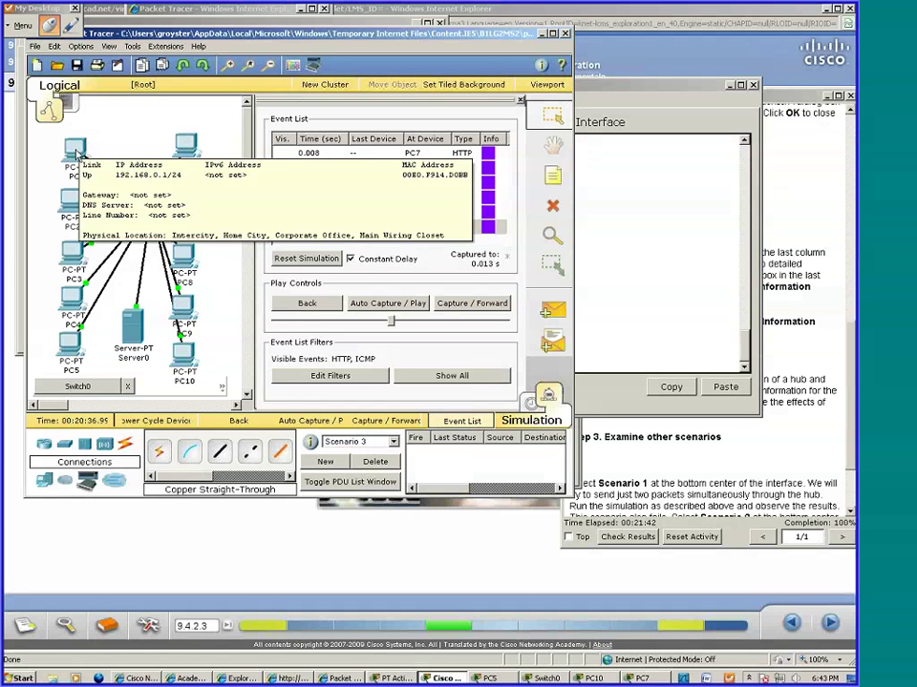
{"action": "mouse_move", "coordinate": [75, 206]}
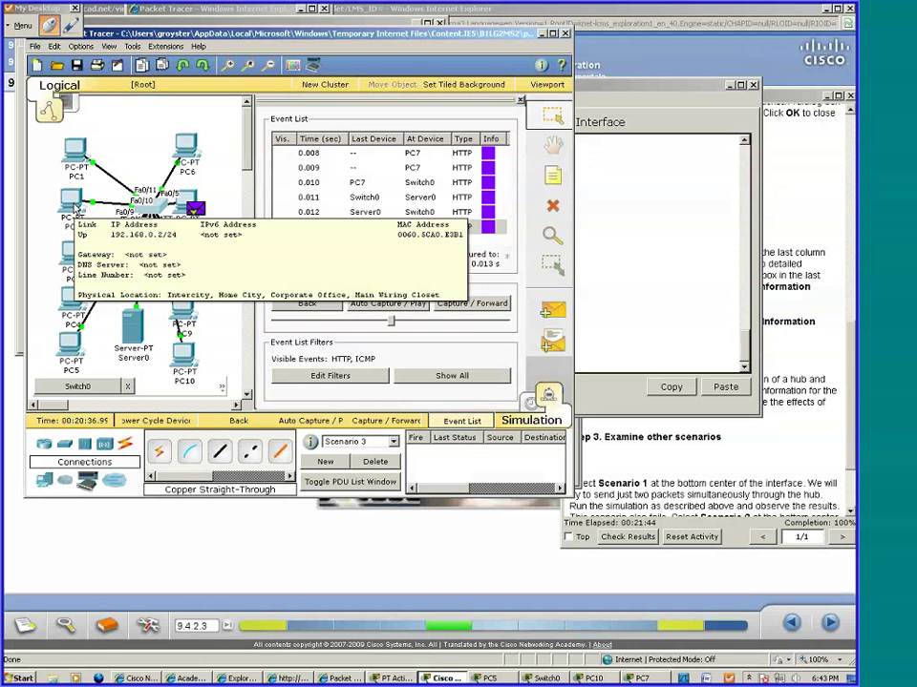
{"action": "mouse_move", "coordinate": [72, 260]}
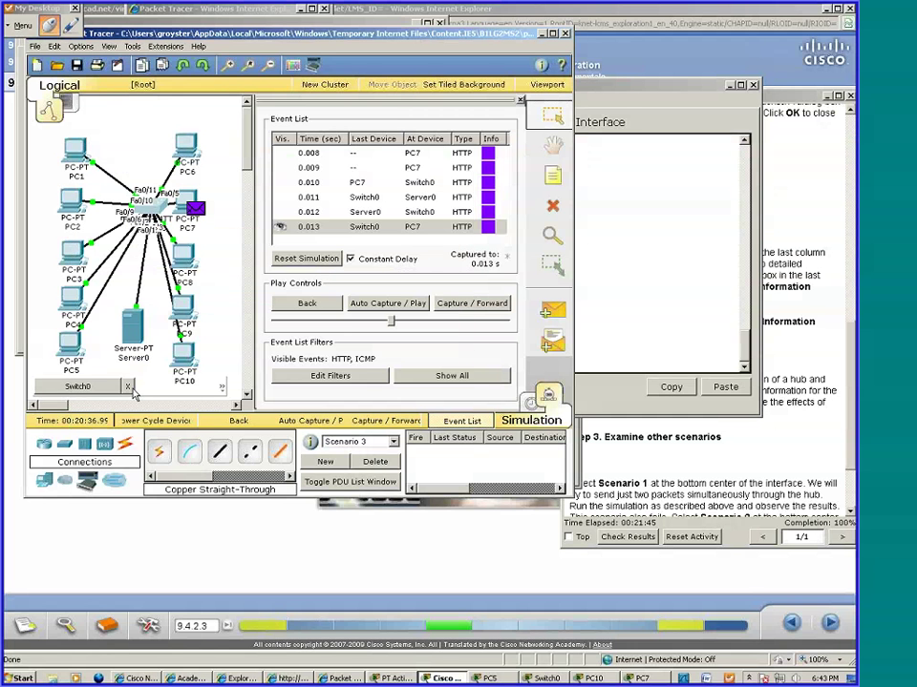
{"action": "mouse_move", "coordinate": [132, 330]}
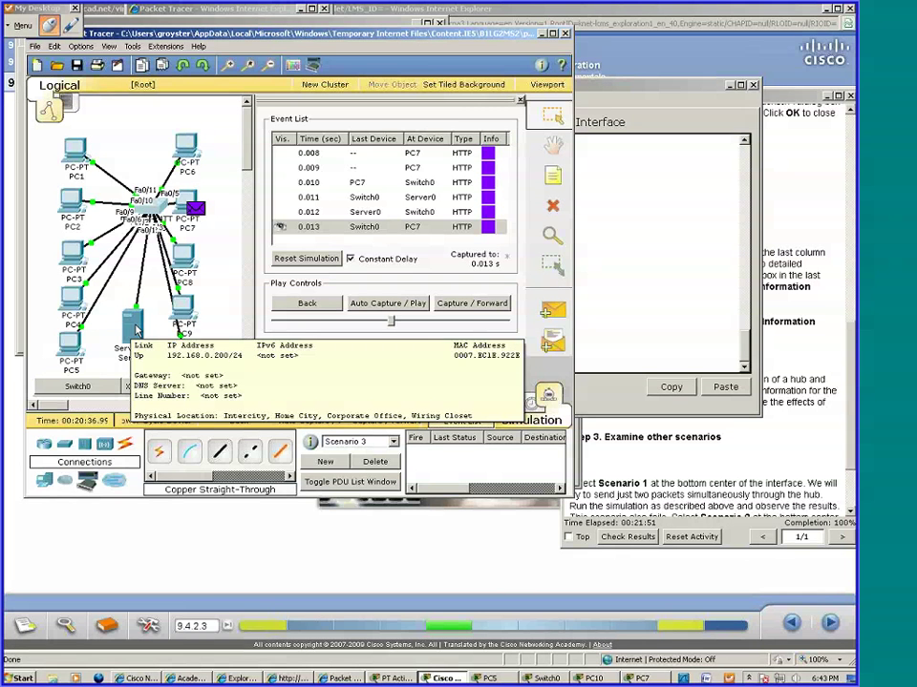
{"action": "mouse_move", "coordinate": [141, 333]}
{"action": "left_mouse_down"}
{"action": "mouse_move", "coordinate": [138, 355]}
{"action": "mouse_move", "coordinate": [148, 349]}
{"action": "mouse_move", "coordinate": [132, 349]}
{"action": "left_mouse_up"}
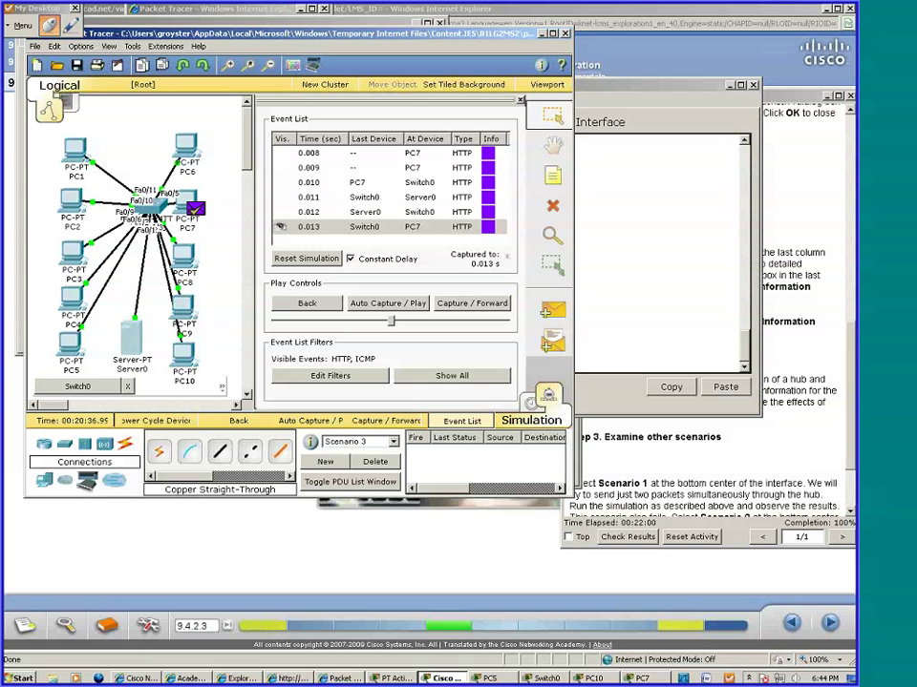
- Switch between Switch0's CLI and the simulation workspace, then activate the Inspect tool
{"action": "left_click", "coordinate": [682, 231]}
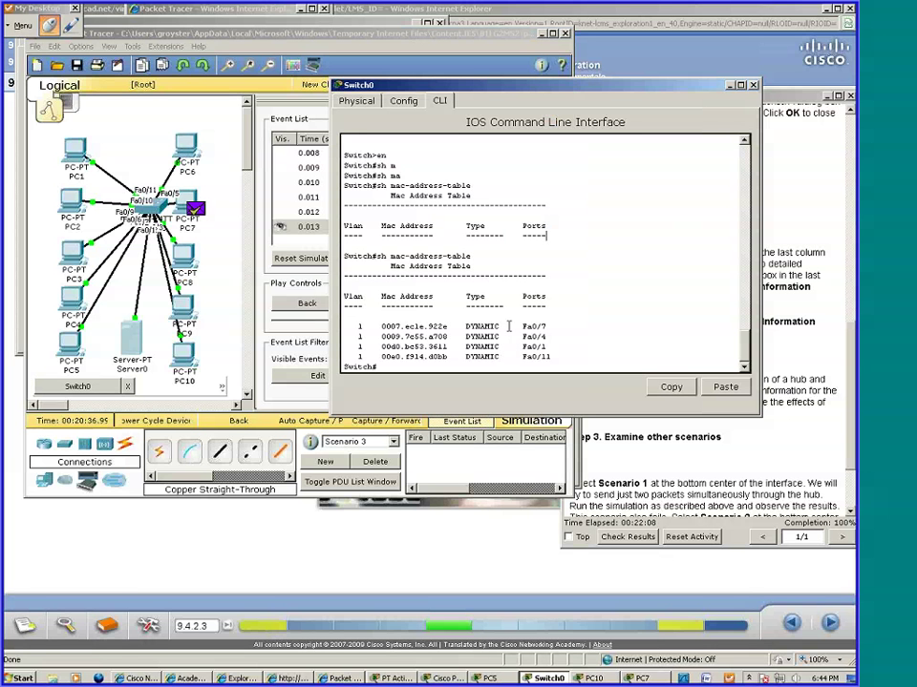
{"action": "left_click", "coordinate": [246, 149]}
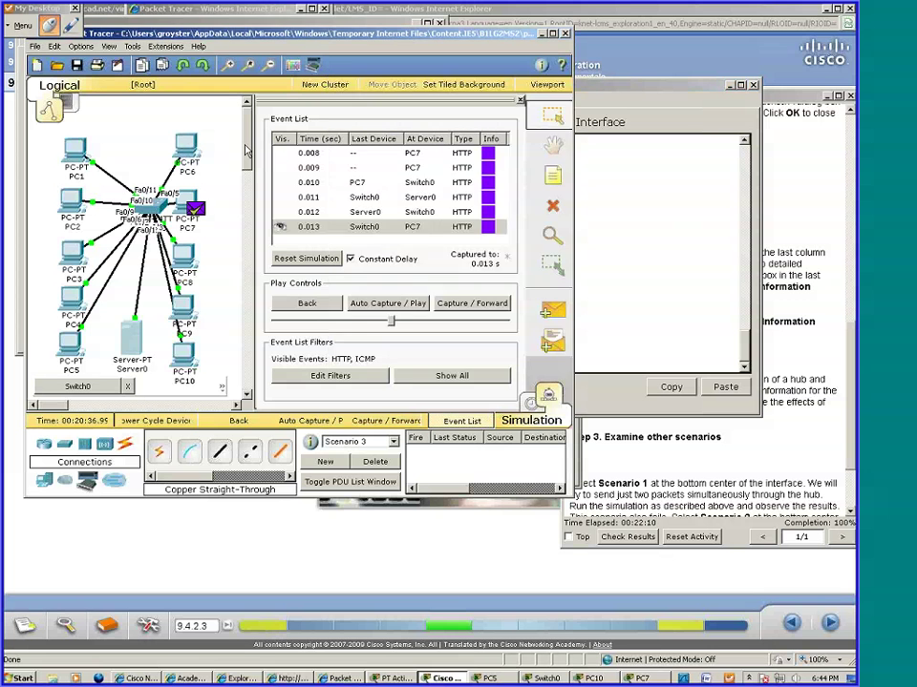
{"action": "left_click", "coordinate": [605, 201]}
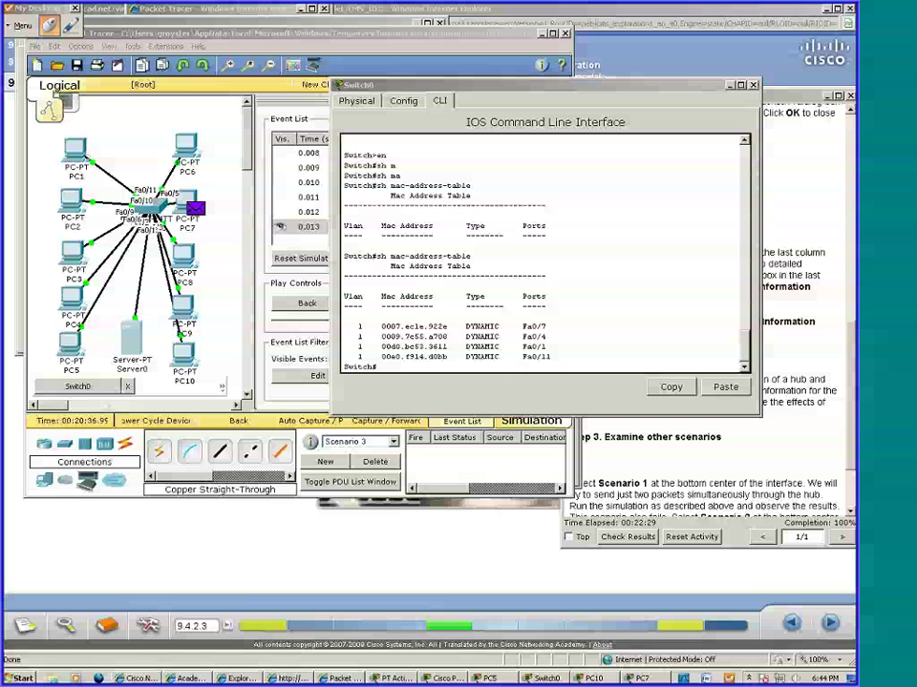
{"action": "left_click", "coordinate": [84, 212]}
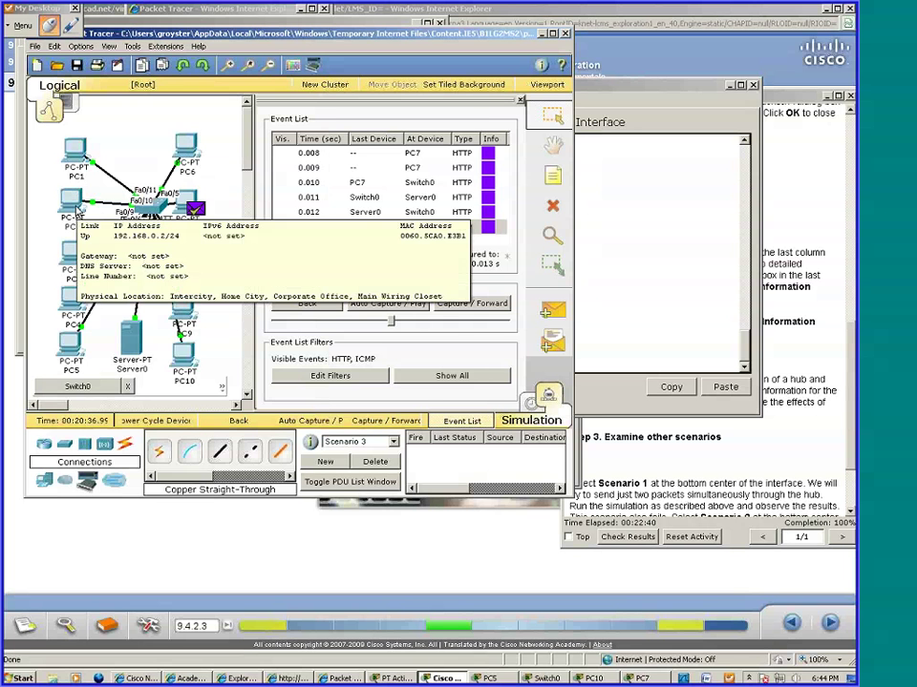
{"action": "key", "text": "i"}
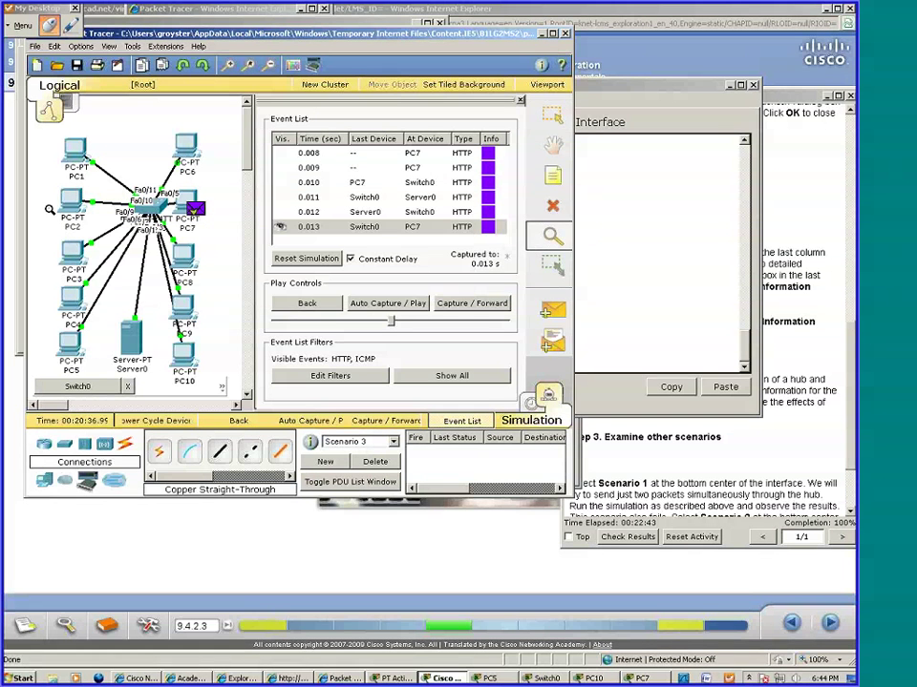
- Open PC2's Port Status Summary Table and widen it to show 192.168.0.2/24 and MAC 0060.5CA0.E3B1
{"action": "left_click", "coordinate": [59, 191]}
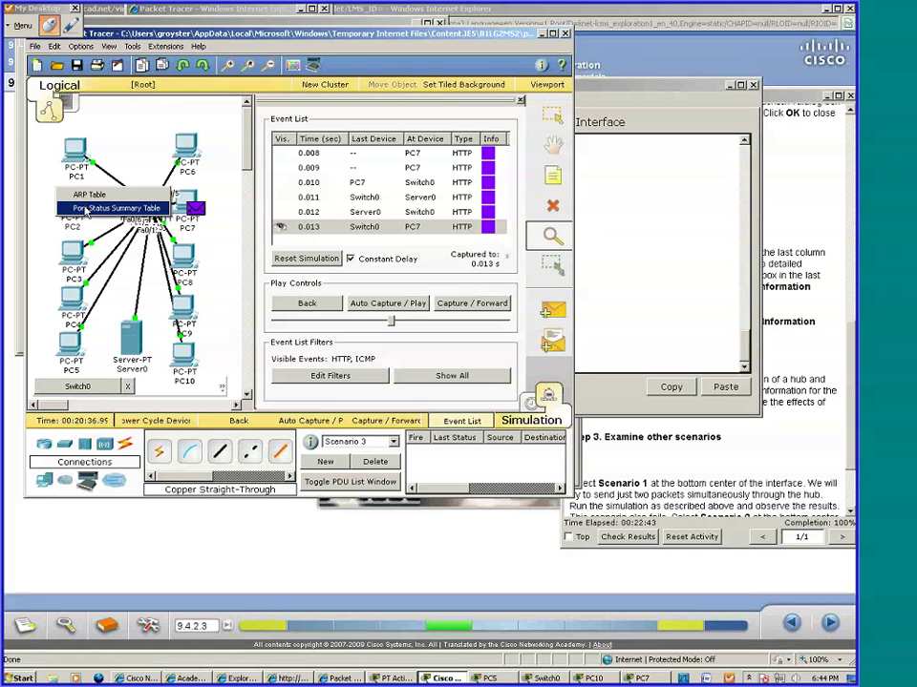
{"action": "left_click", "coordinate": [84, 209]}
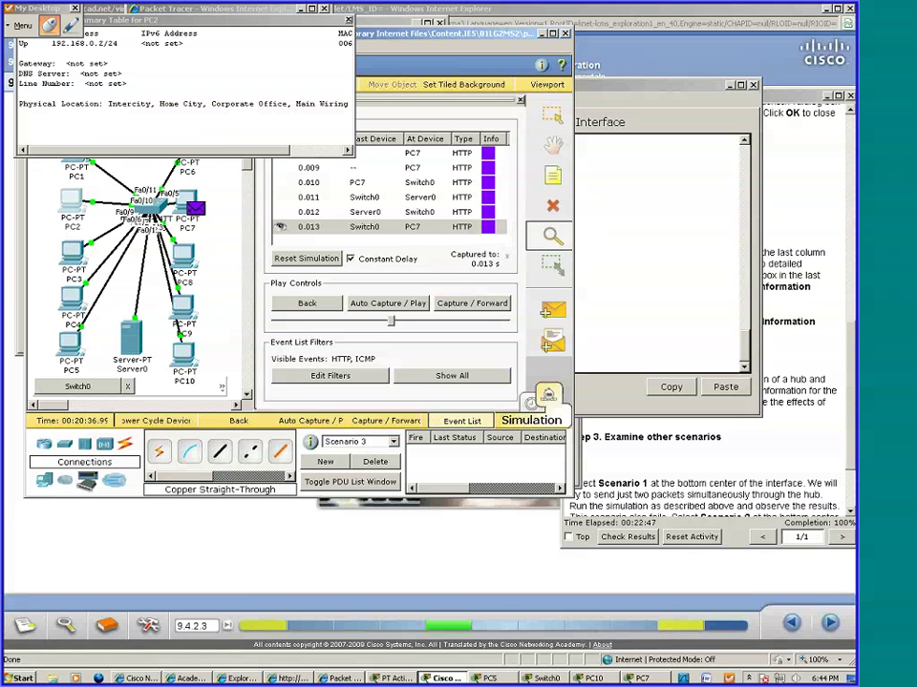
{"action": "scroll", "coordinate": [364, 72], "scroll_direction": "right", "scroll_amount": 3}
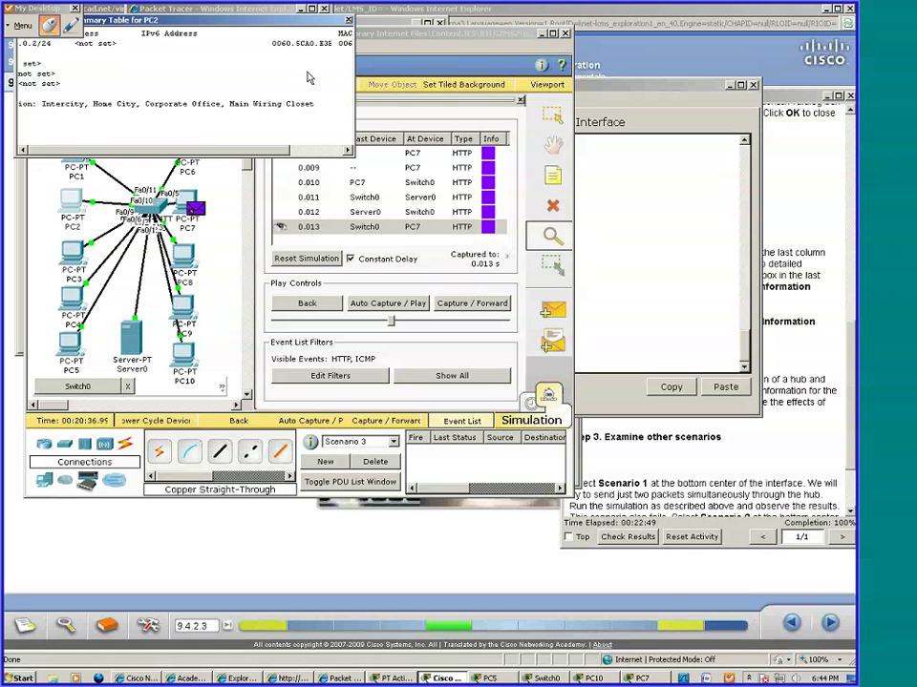
{"action": "scroll", "coordinate": [239, 40], "scroll_direction": "left", "scroll_amount": 3}
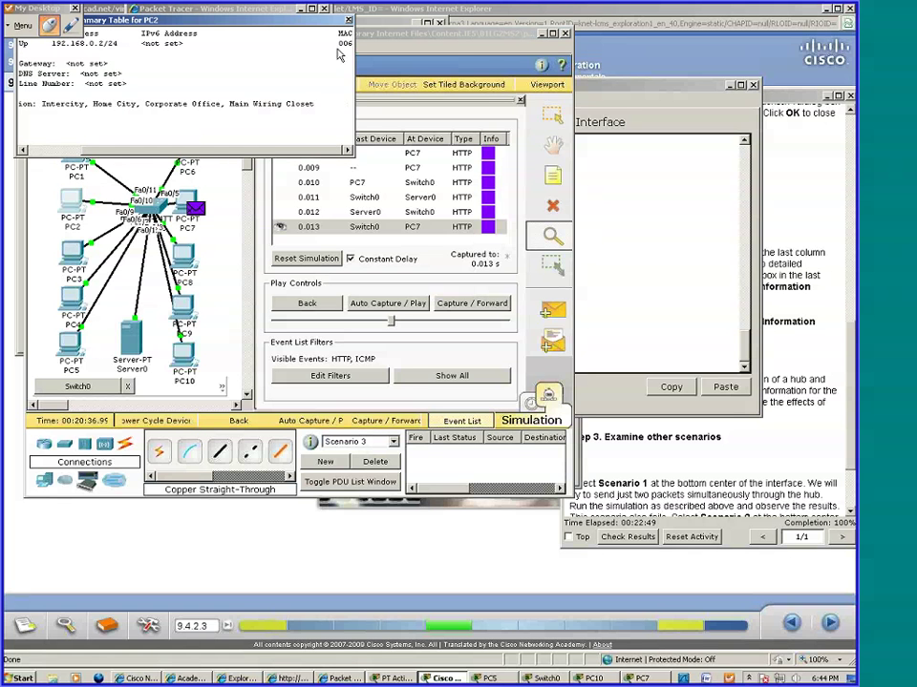
{"action": "scroll", "coordinate": [351, 78], "scroll_direction": "left", "scroll_amount": 1}
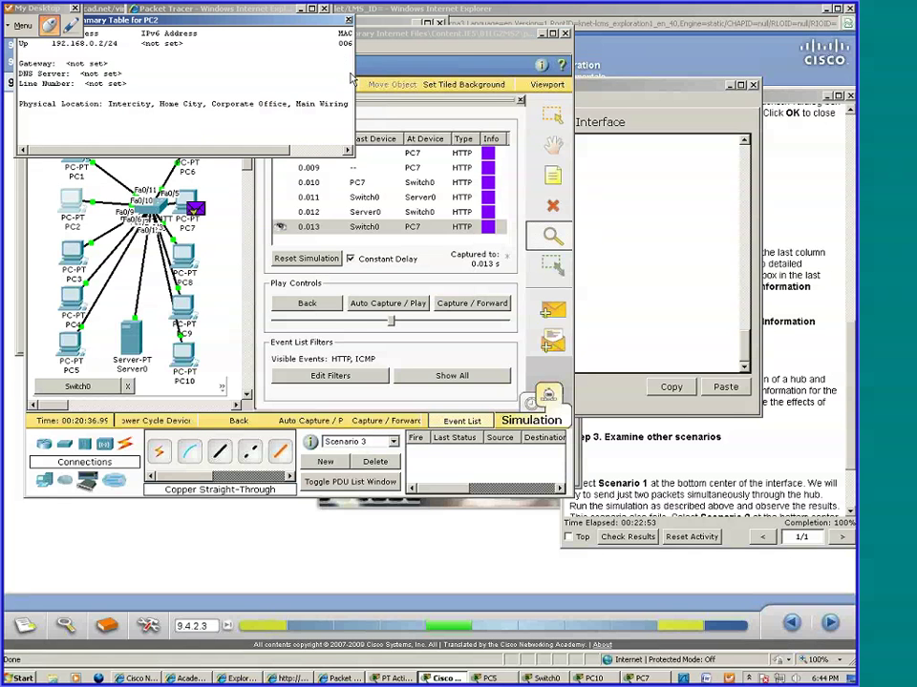
{"action": "left_click_drag", "start_coordinate": [353, 74], "coordinate": [531, 74]}
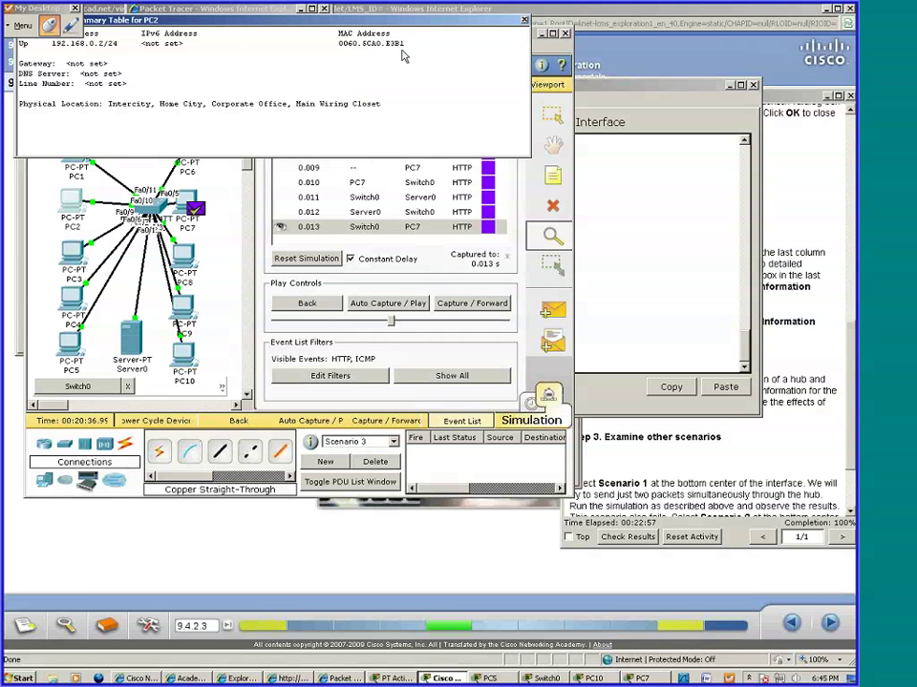
{"action": "left_click", "coordinate": [633, 206]}
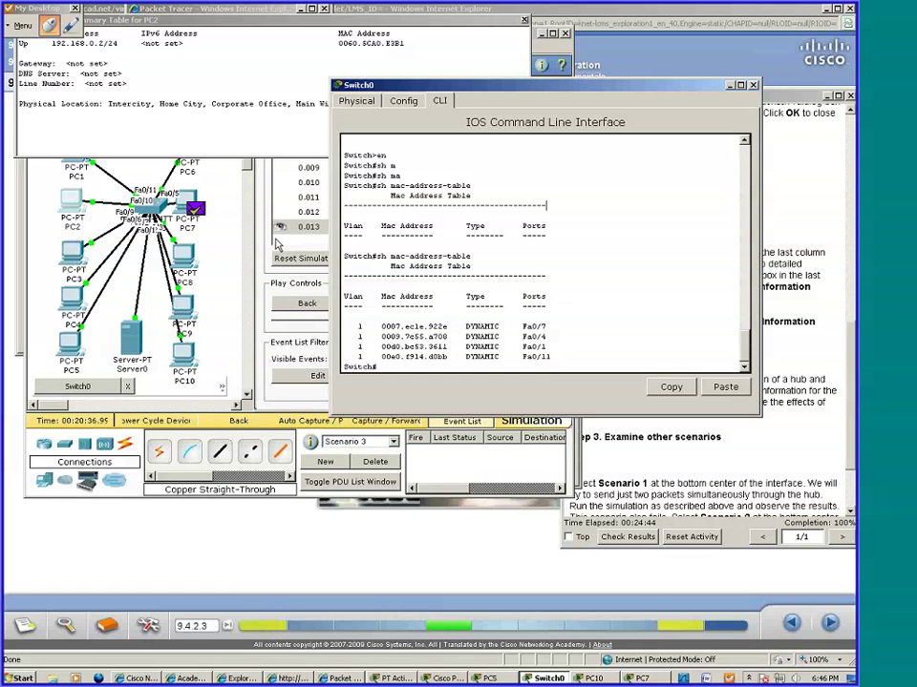
- Add ARP to the event filter with HTTP and ICMP, and move PC2's summary table below the network
{"action": "left_click", "coordinate": [260, 328]}
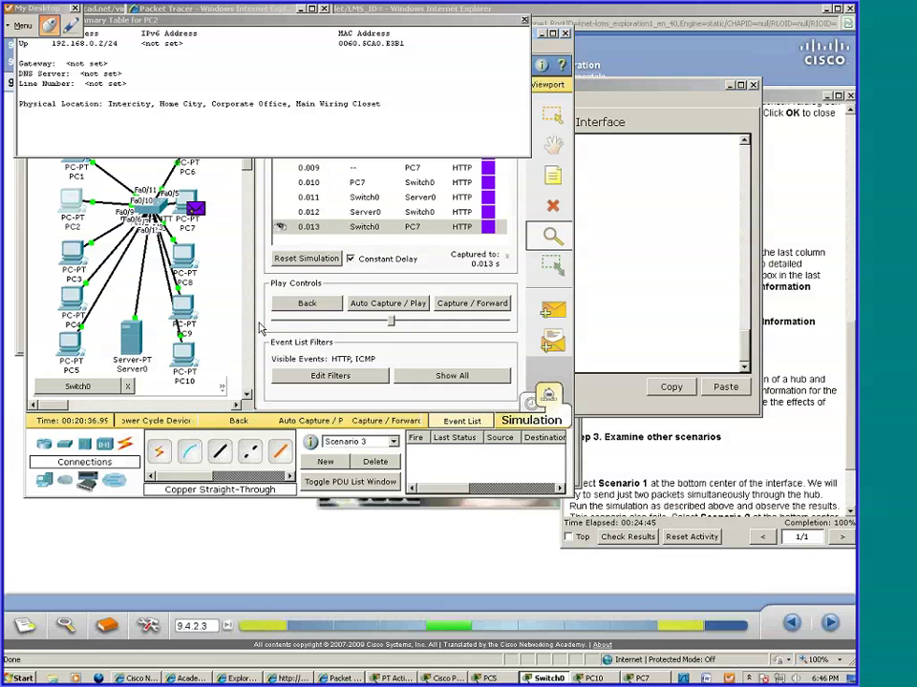
{"action": "left_click", "coordinate": [314, 378]}
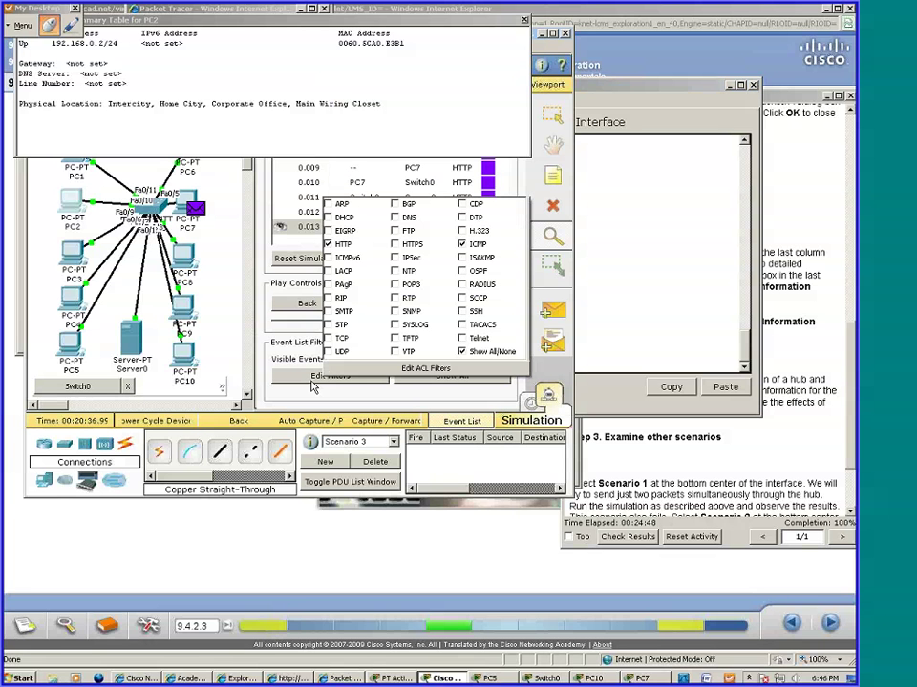
{"action": "left_click", "coordinate": [328, 203]}
{"action": "left_click", "coordinate": [255, 215]}
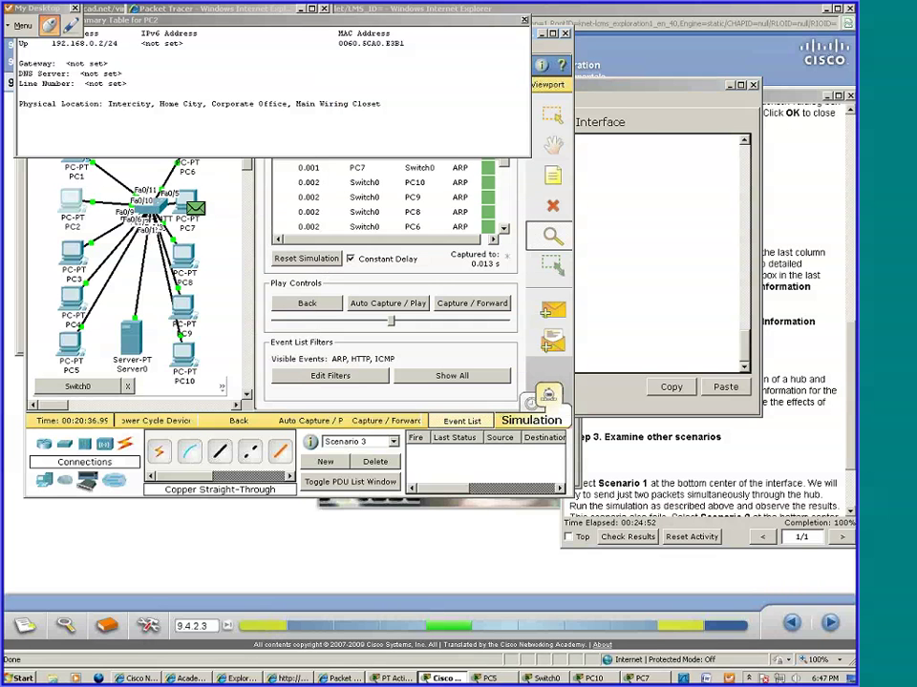
{"action": "left_click_drag", "start_coordinate": [255, 215], "coordinate": [496, 564]}
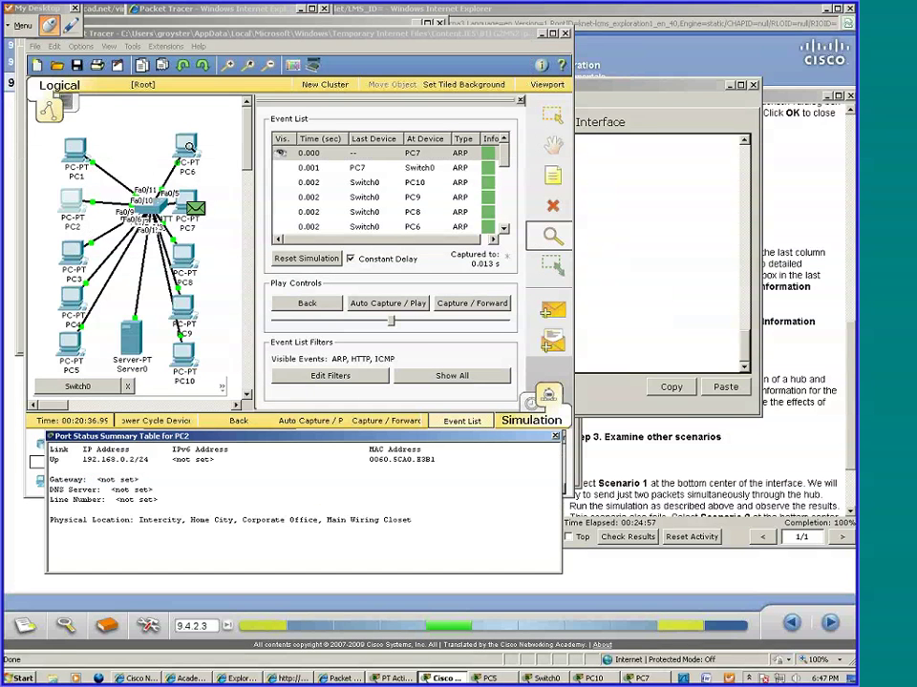
- Inspect PC6's ARP table, confirm it is empty, and close it
{"action": "left_click", "coordinate": [191, 145]}
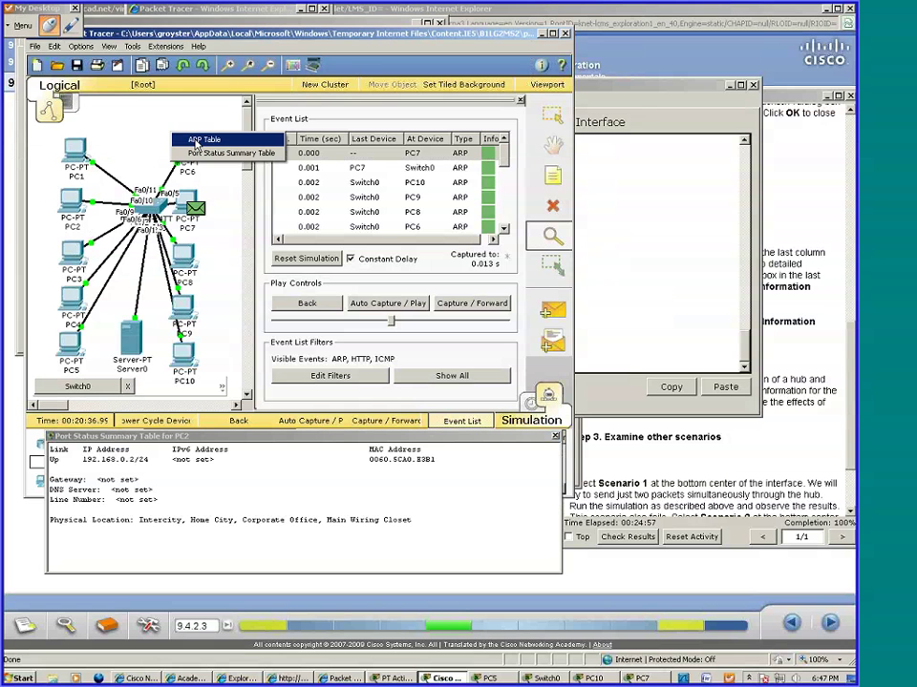
{"action": "left_click", "coordinate": [200, 140]}
{"action": "left_click_drag", "start_coordinate": [230, 22], "coordinate": [361, 51]}
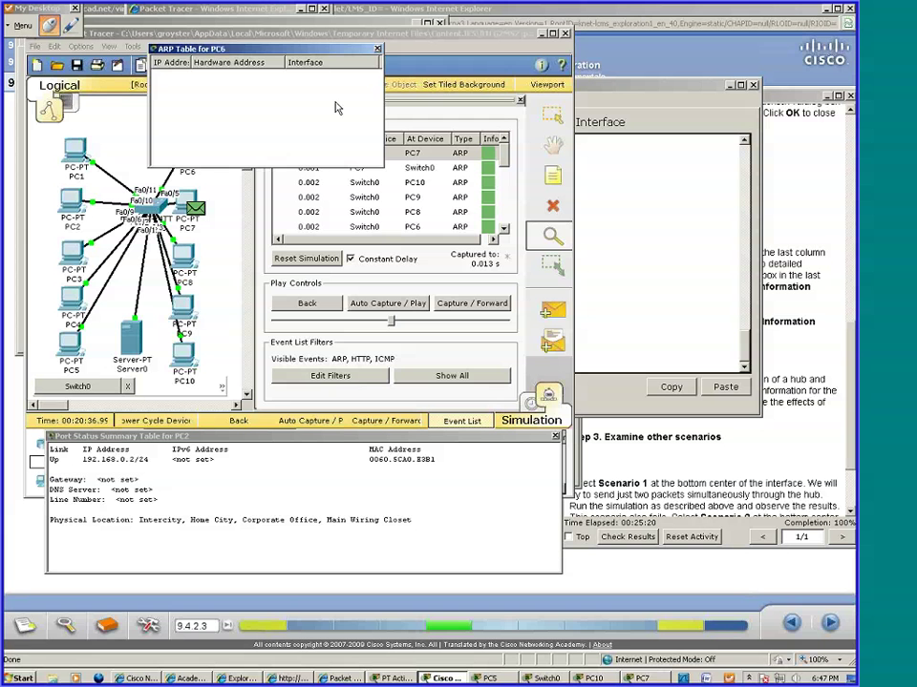
{"action": "left_click", "coordinate": [377, 50]}
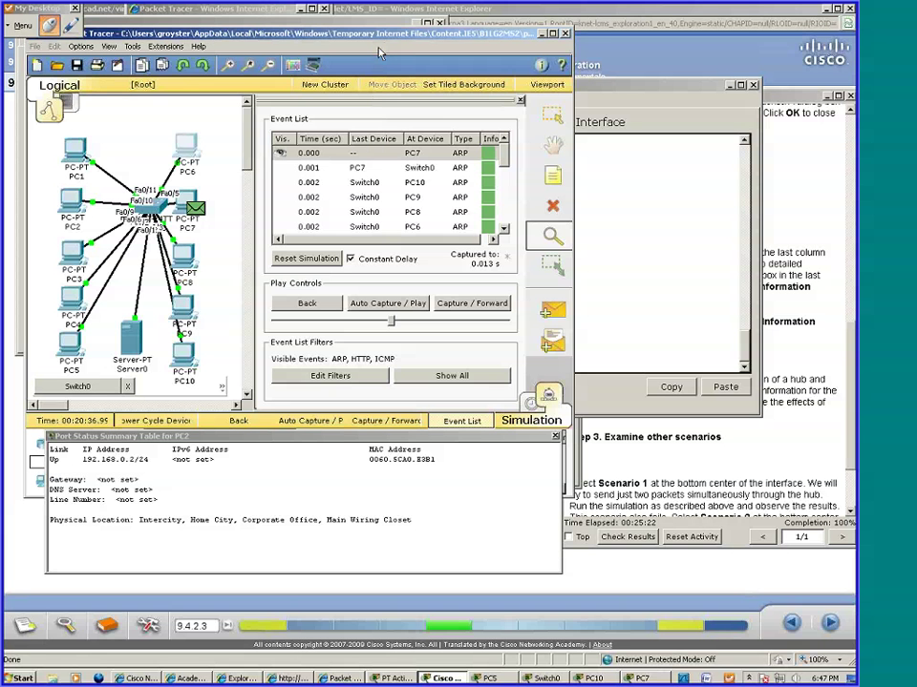
- Open PC6's Command Prompt from its Desktop applications
{"action": "left_click", "coordinate": [552, 116]}
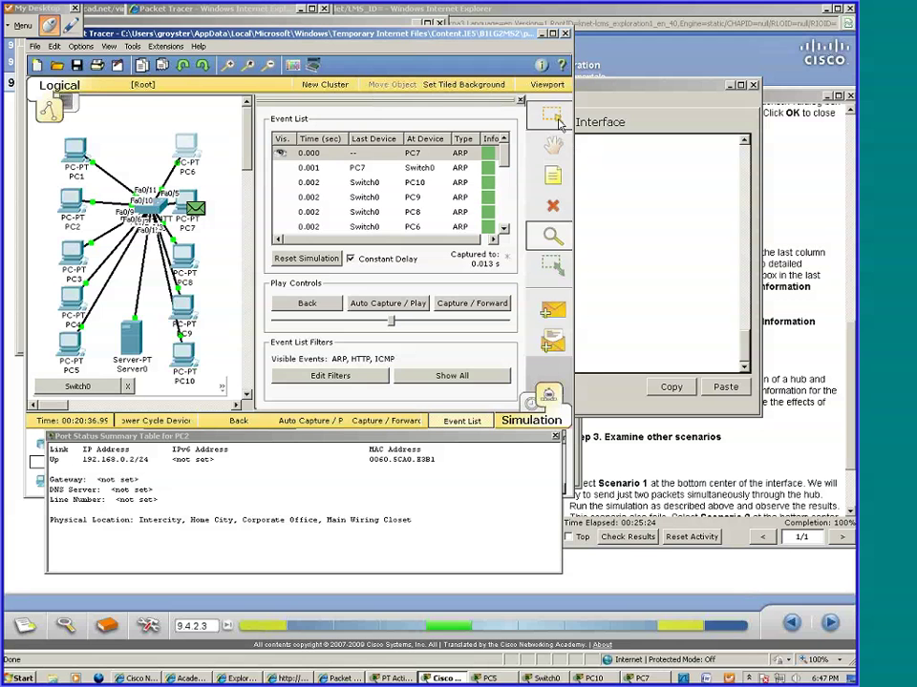
{"action": "left_click", "coordinate": [190, 150]}
{"action": "left_click", "coordinate": [234, 143]}
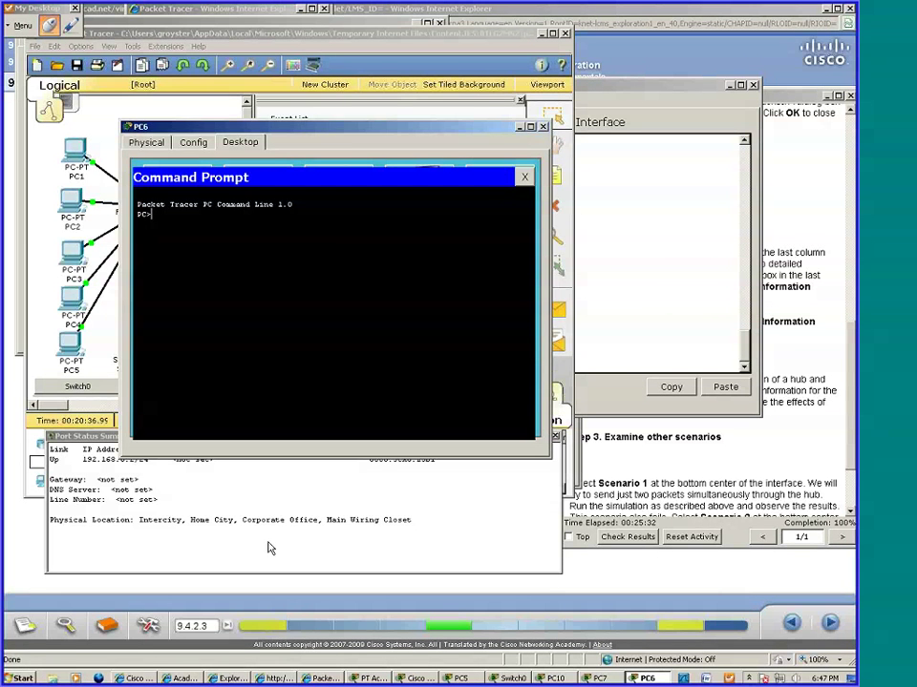
- Reopen PC6's Command Prompt, run ping 192.168.0.2, and return to the simulation workspace
{"action": "left_click", "coordinate": [544, 127]}
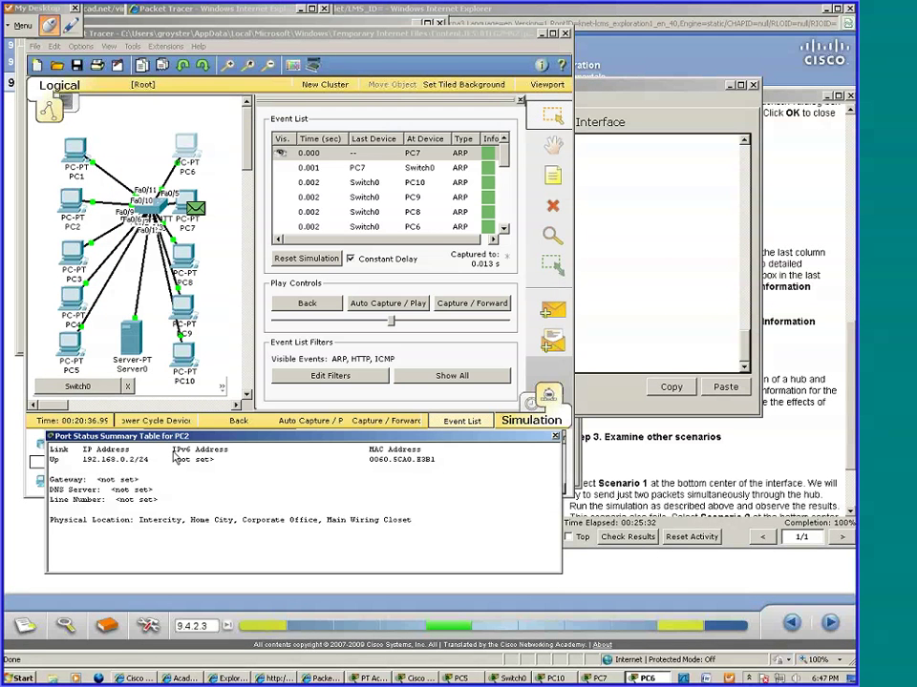
{"action": "left_click", "coordinate": [86, 156]}
{"action": "left_click", "coordinate": [185, 145]}
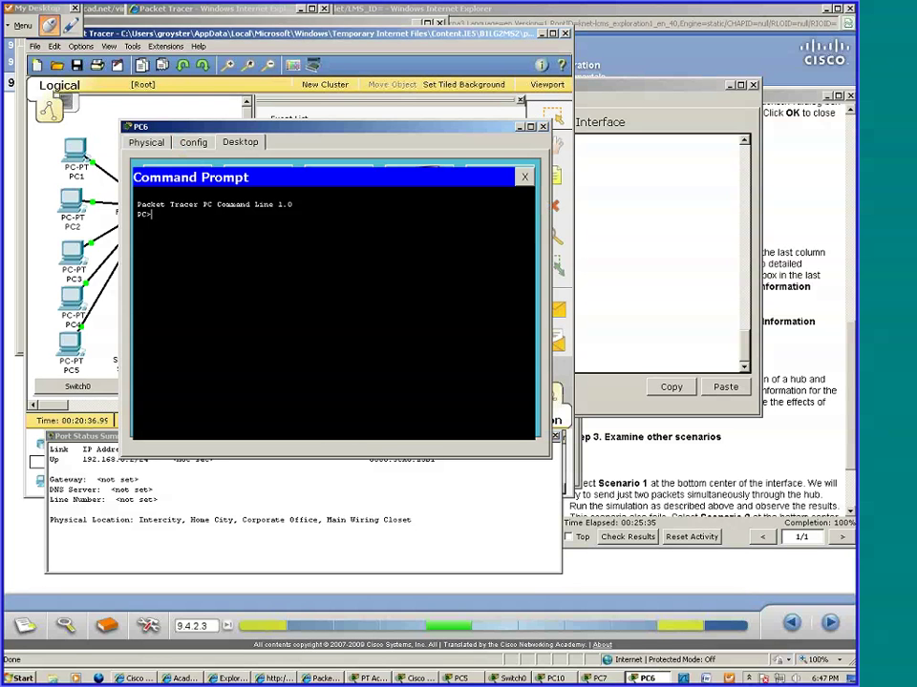
{"action": "type", "text": "ping"}
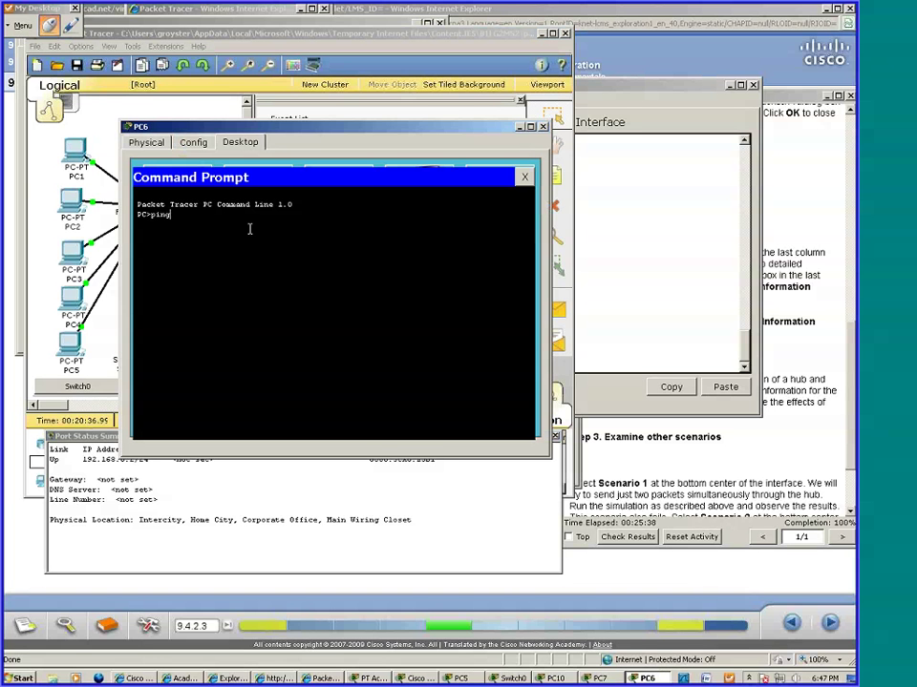
{"action": "type", "text": " 192.168.0.2"}
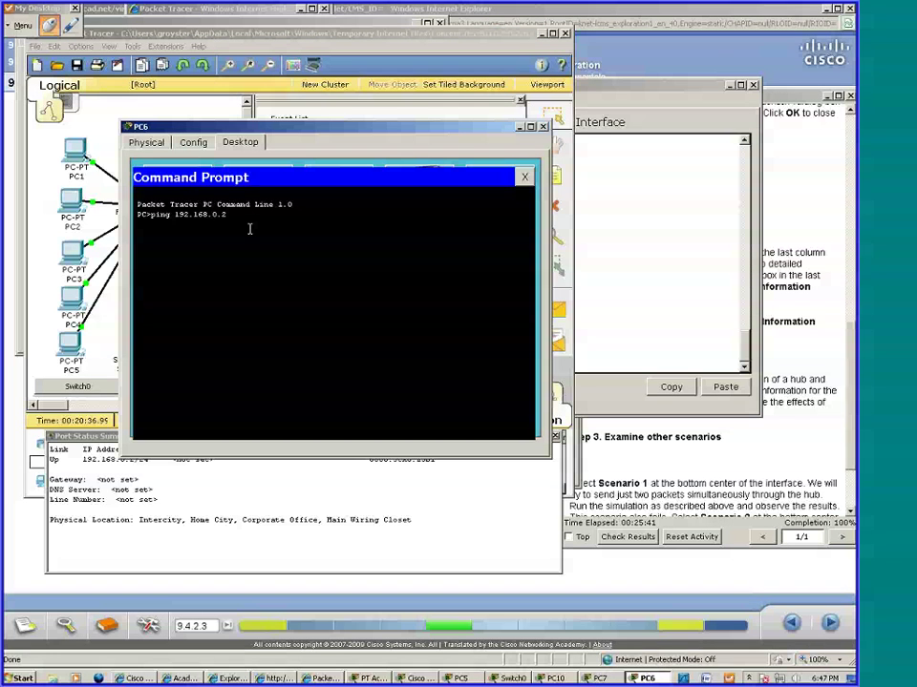
{"action": "key", "text": "Return"}
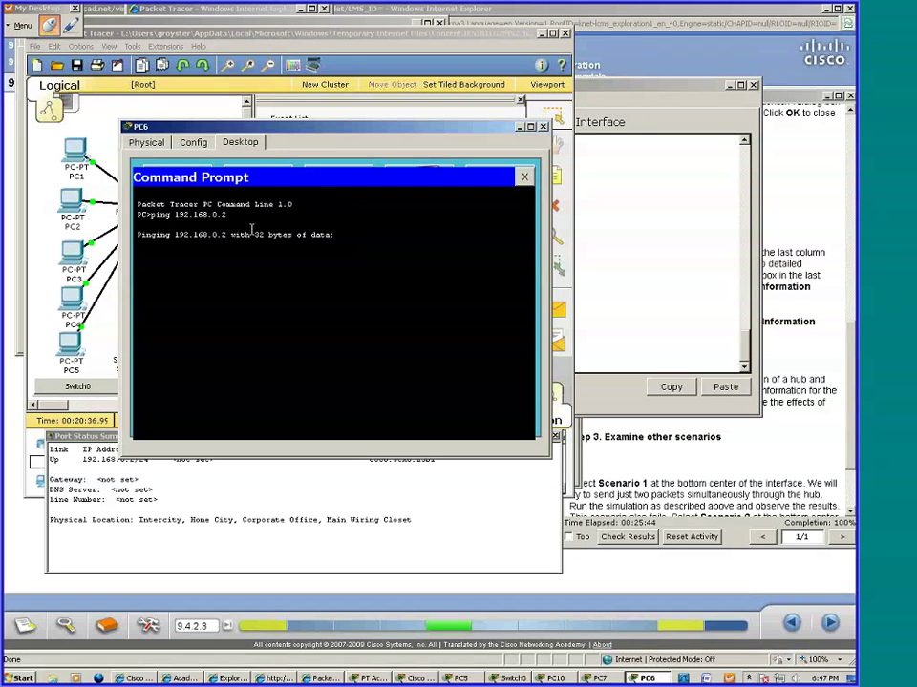
{"action": "left_click", "coordinate": [377, 256]}
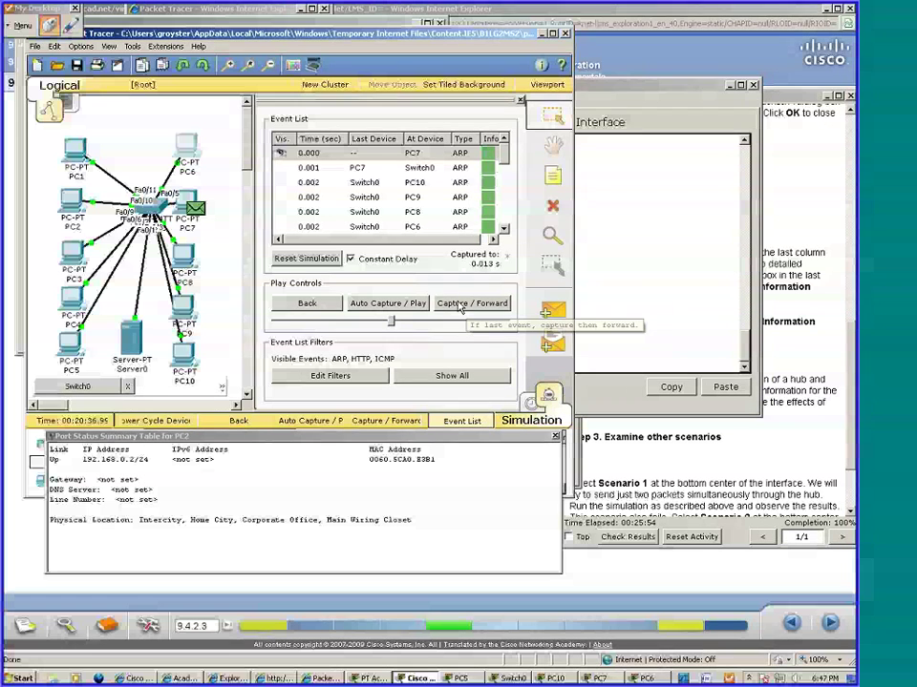
- Reset the simulation, close PC2's browser, and re-run PC6's ping to 192.168.0.2
{"action": "left_click", "coordinate": [306, 258]}
{"action": "left_click", "coordinate": [71, 202]}
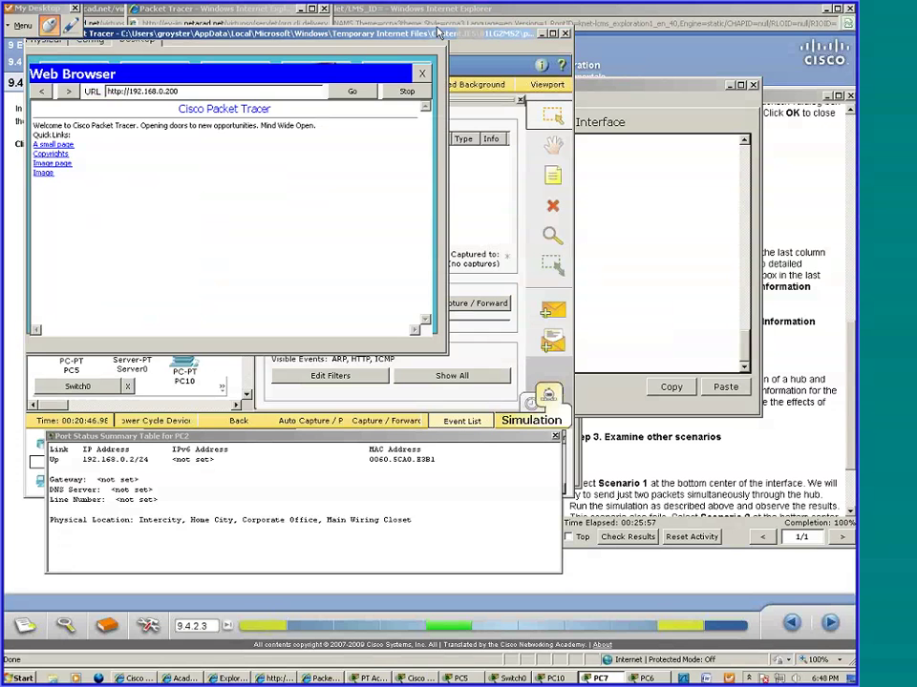
{"action": "key", "text": "alt+F4"}
{"action": "key", "text": "alt+Tab"}
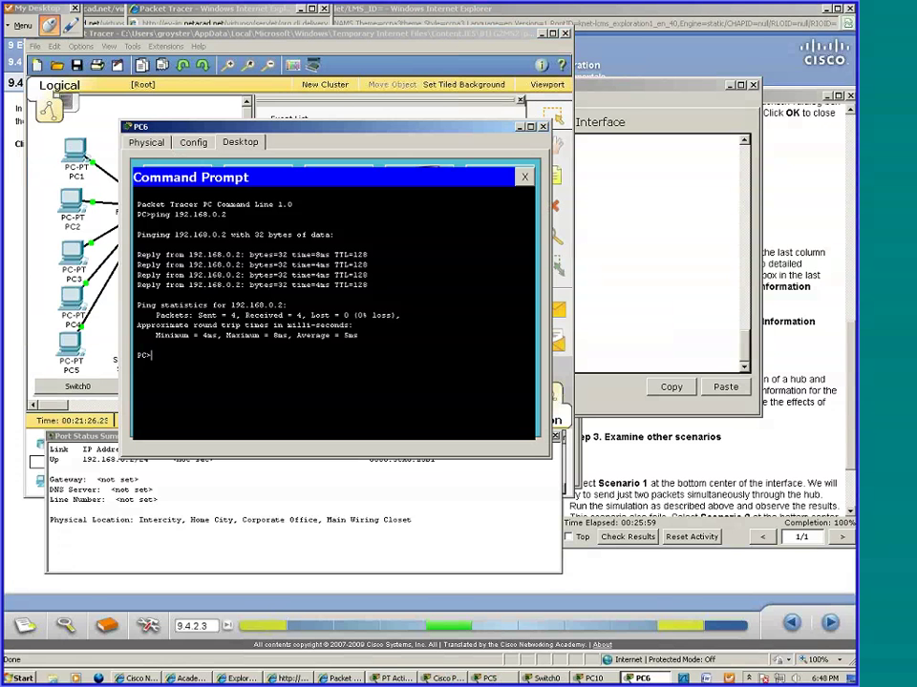
{"action": "key", "text": "Up"}
{"action": "key", "text": "Return"}
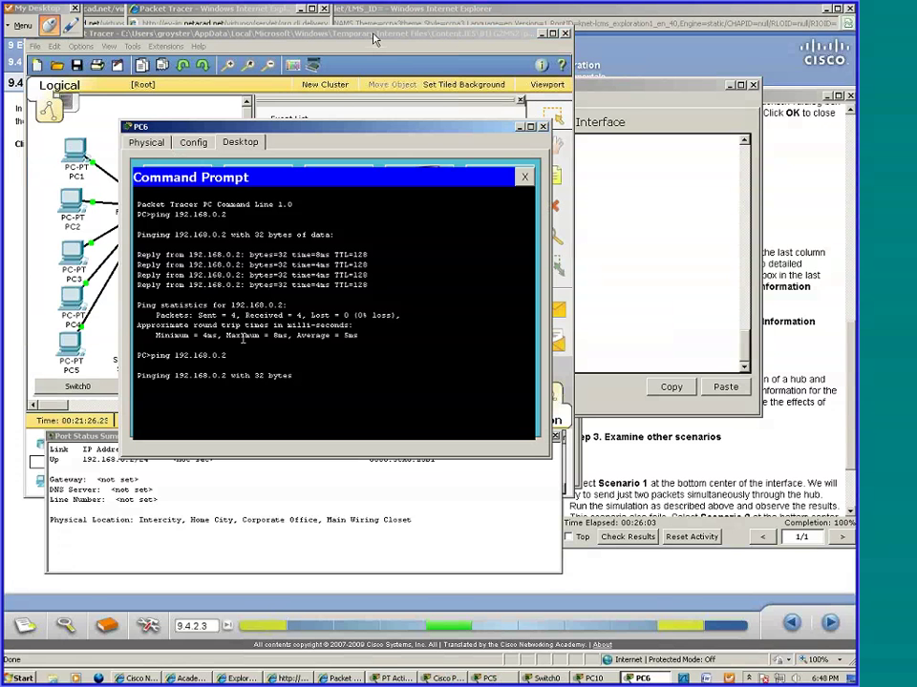
- Capture one simulation step so PC6's ICMP packet passes to Switch0
{"action": "key", "text": "alt+Tab"}
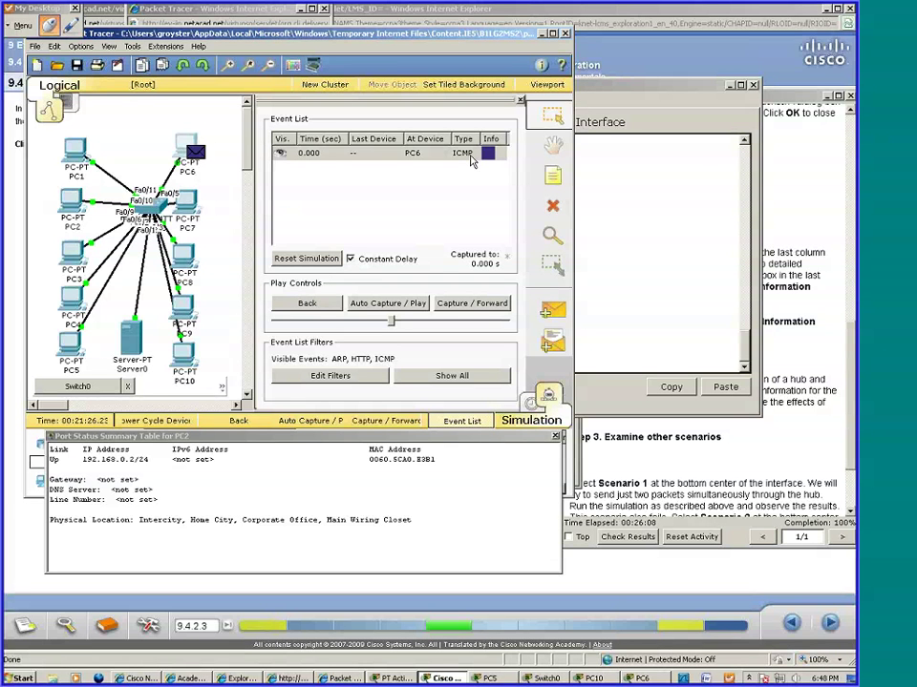
{"action": "left_click", "coordinate": [473, 310]}
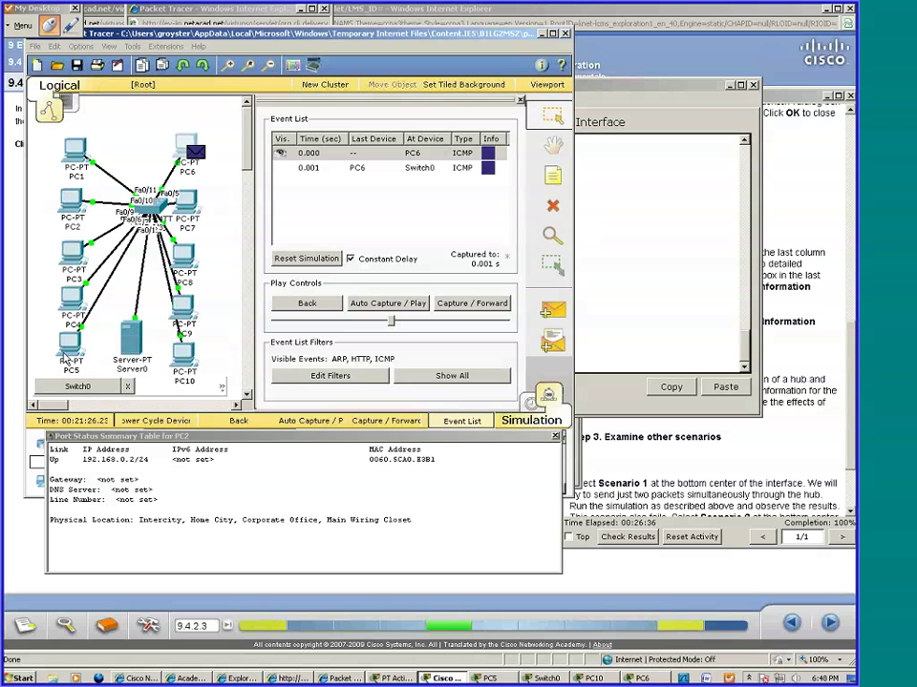
{"action": "mouse_move", "coordinate": [66, 361]}
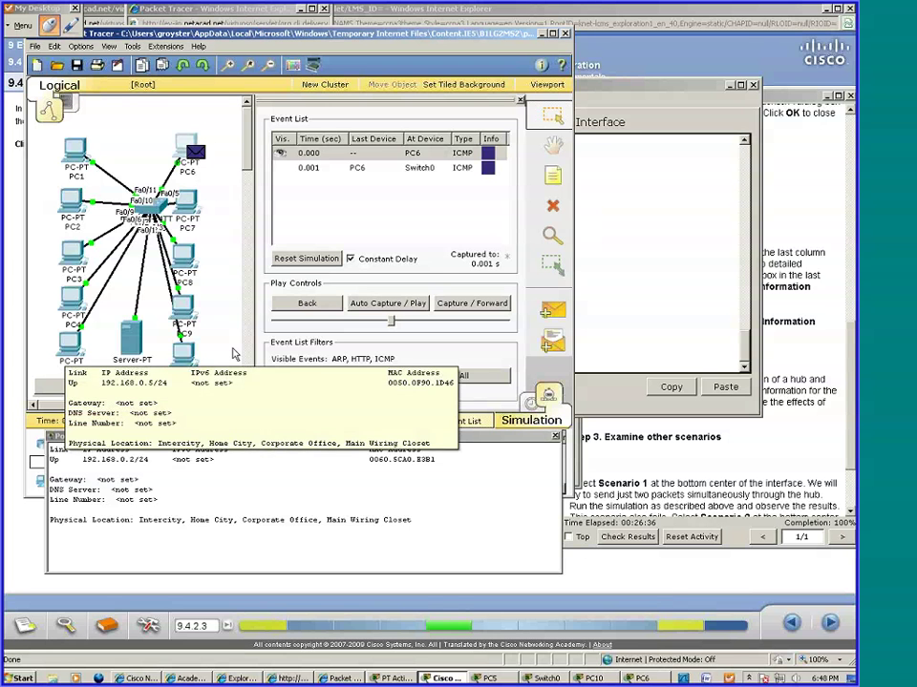
{"action": "mouse_move", "coordinate": [130, 361]}
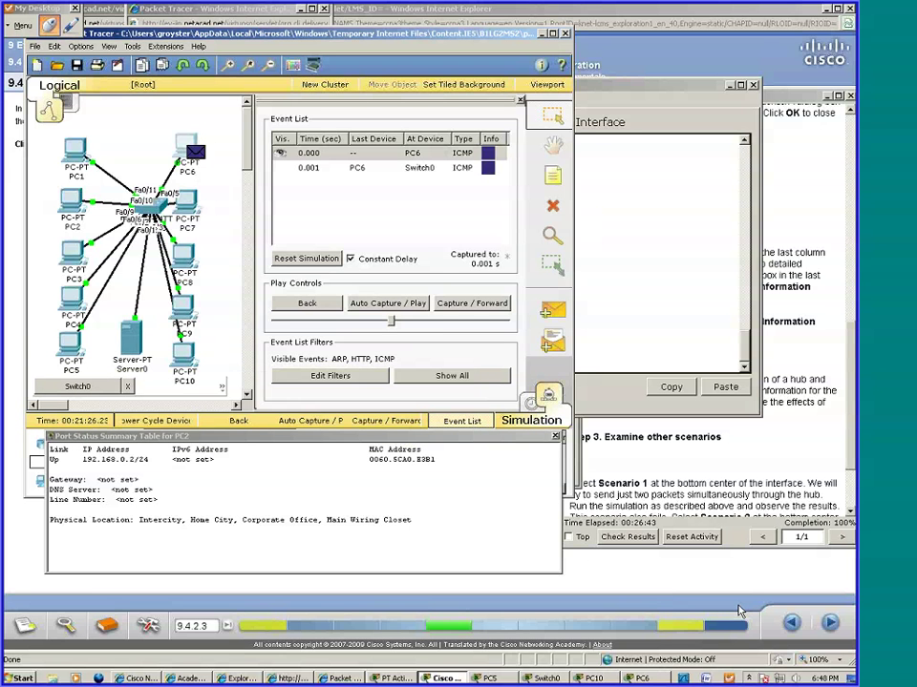
- Clear the captured ICMP events and inspect PC2's Port Status Summary Table
{"action": "left_click", "coordinate": [688, 602]}
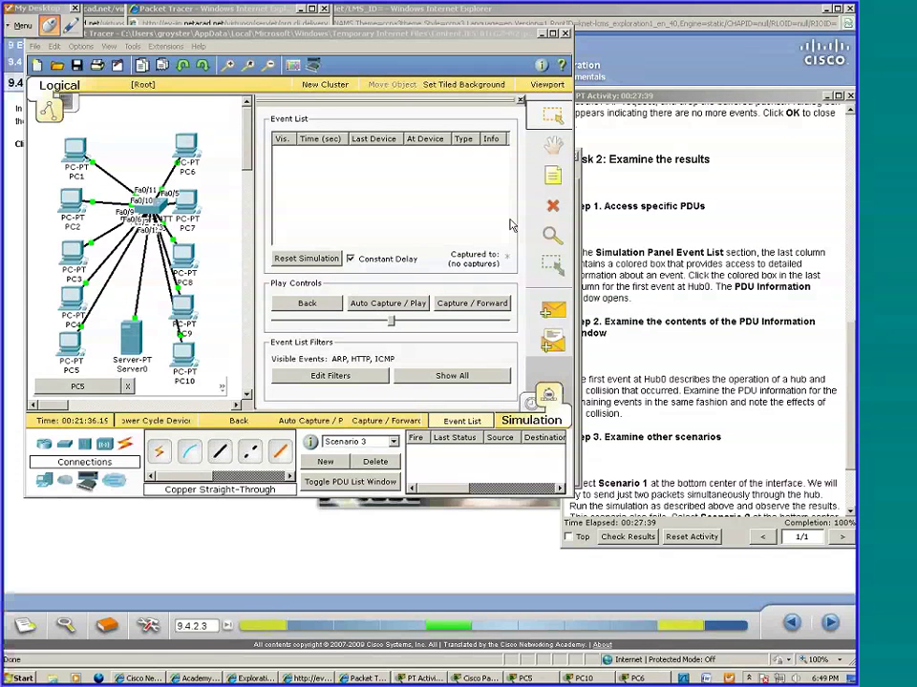
{"action": "left_click", "coordinate": [552, 235]}
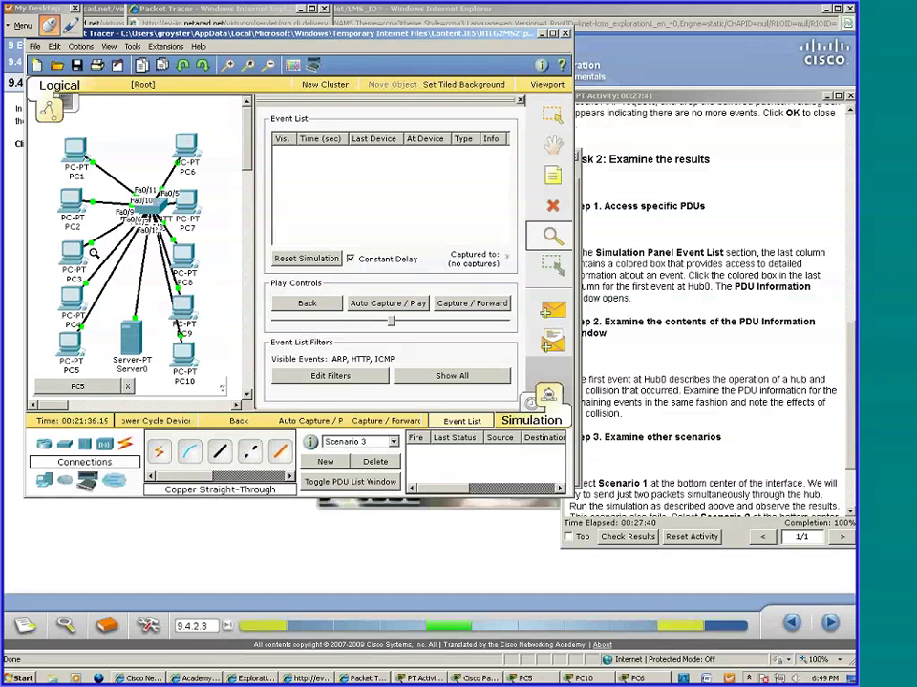
{"action": "left_click", "coordinate": [69, 153]}
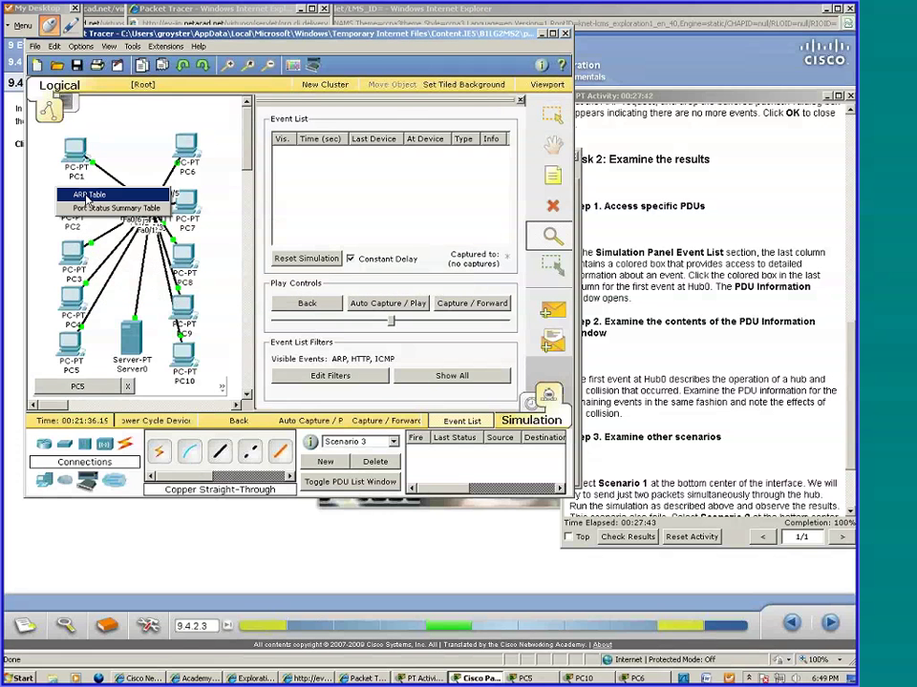
{"action": "left_click", "coordinate": [86, 206]}
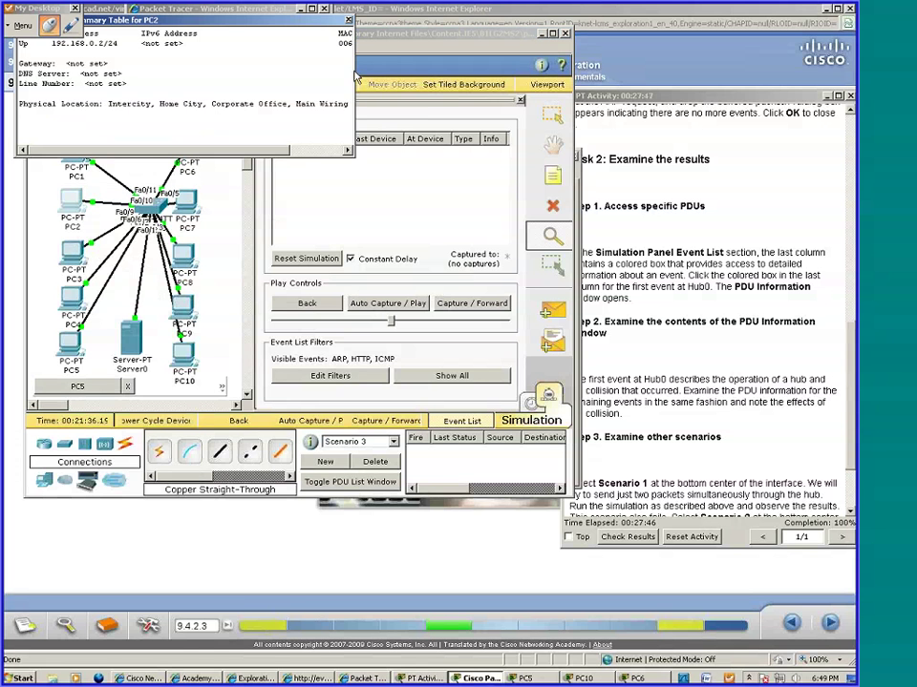
- Widen PC2's port summary, move it to the bottom, and reposition PC3's ARP table
{"action": "left_click_drag", "start_coordinate": [354, 73], "coordinate": [578, 255]}
{"action": "left_click_drag", "start_coordinate": [400, 131], "coordinate": [433, 460]}
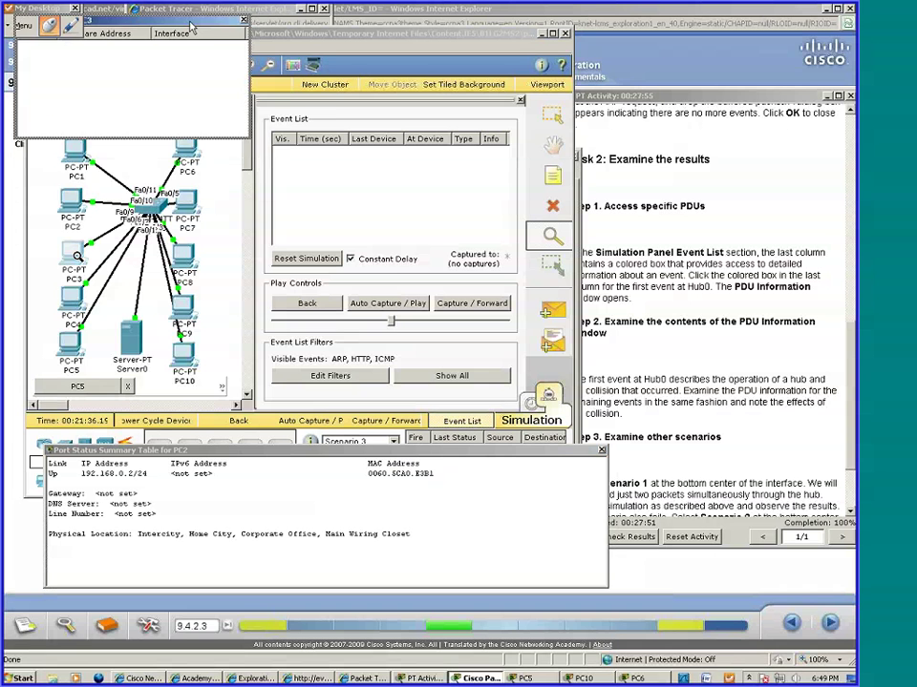
{"action": "left_click_drag", "start_coordinate": [143, 17], "coordinate": [236, 58]}
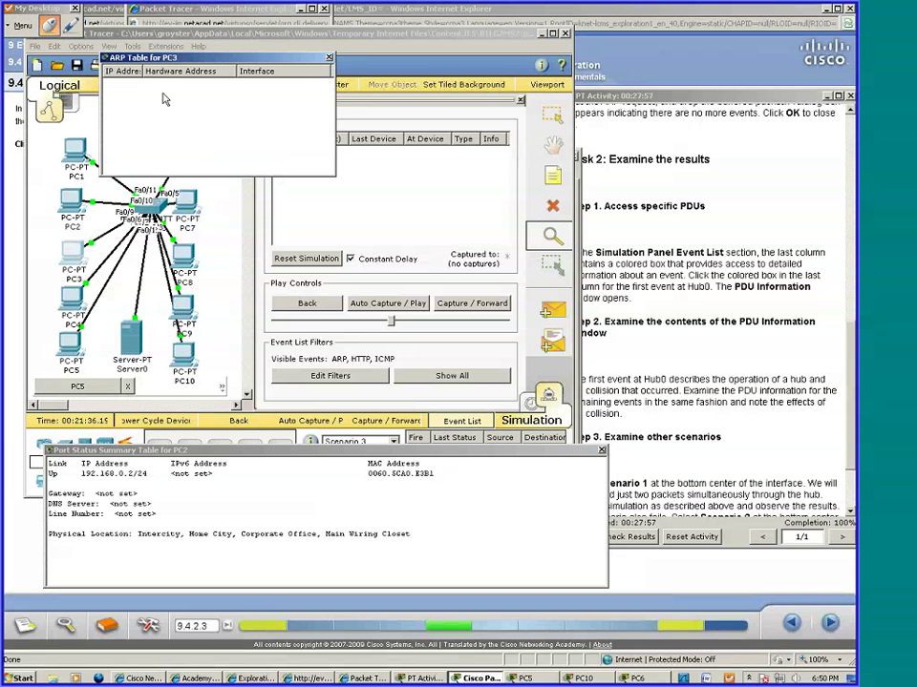